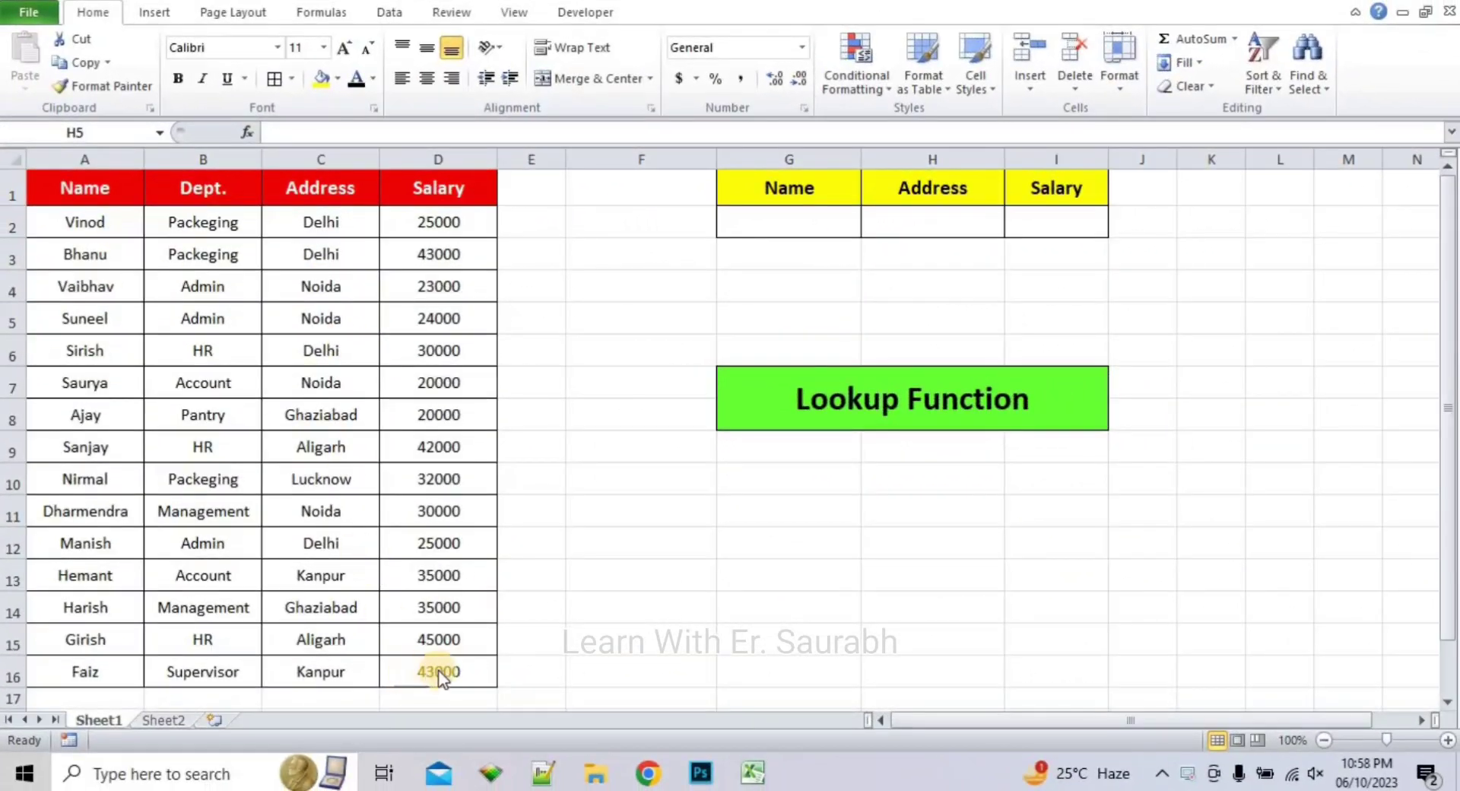
# Sort the Name column A to Z, expanding the selection so whole rows move (Ajay to Vinod)
pyautogui.click(441, 668)
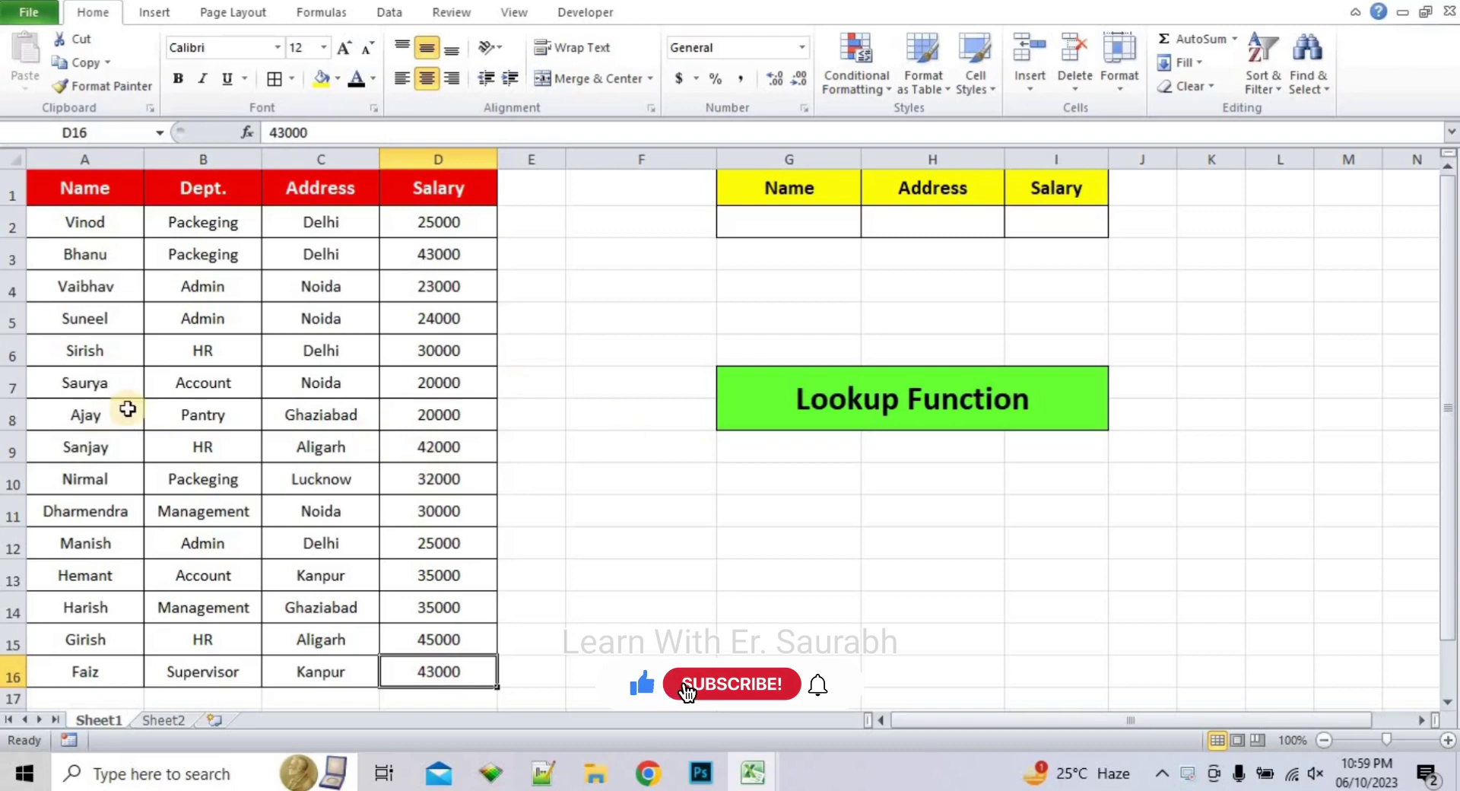
pyautogui.click(119, 418)
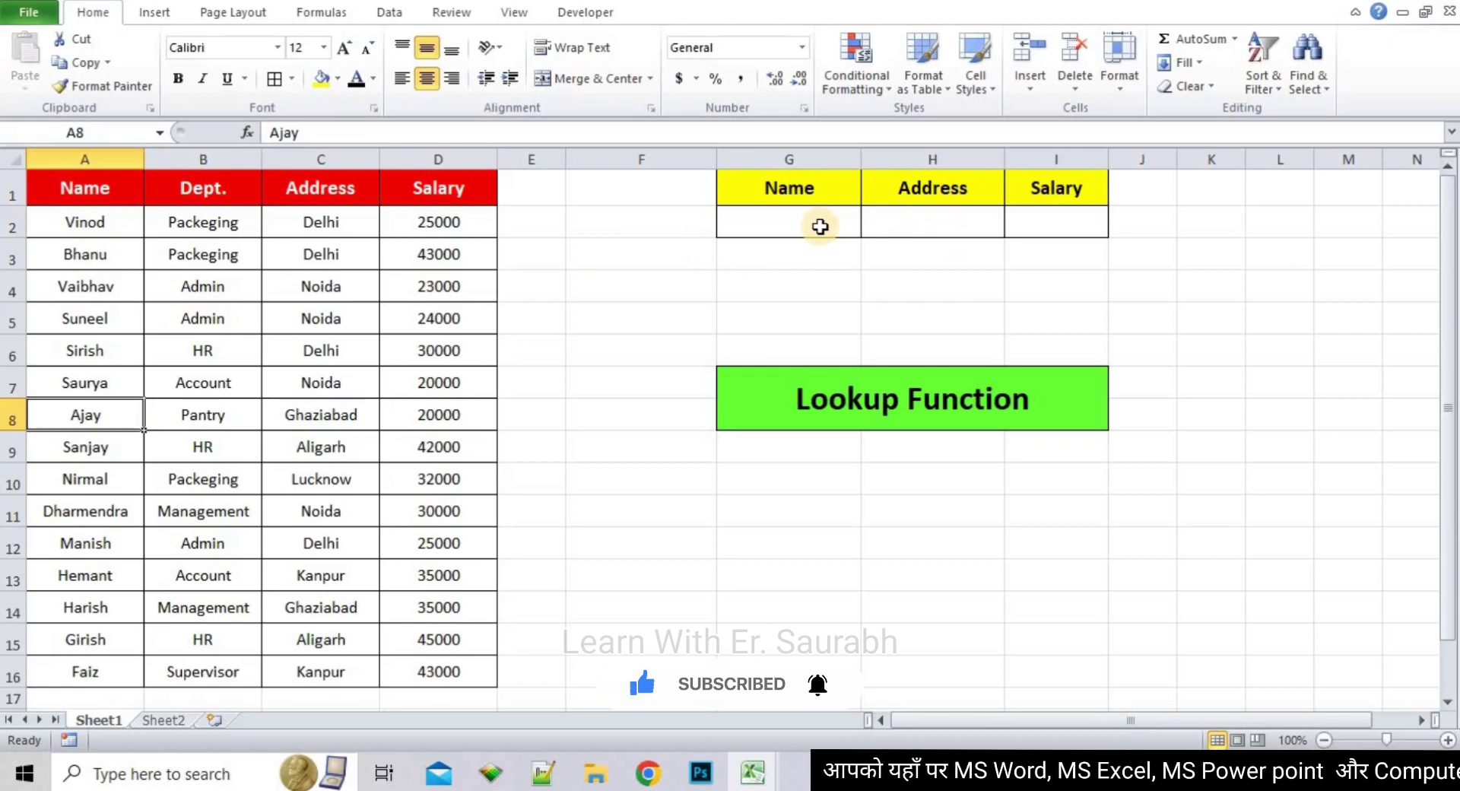
pyautogui.click(819, 226)
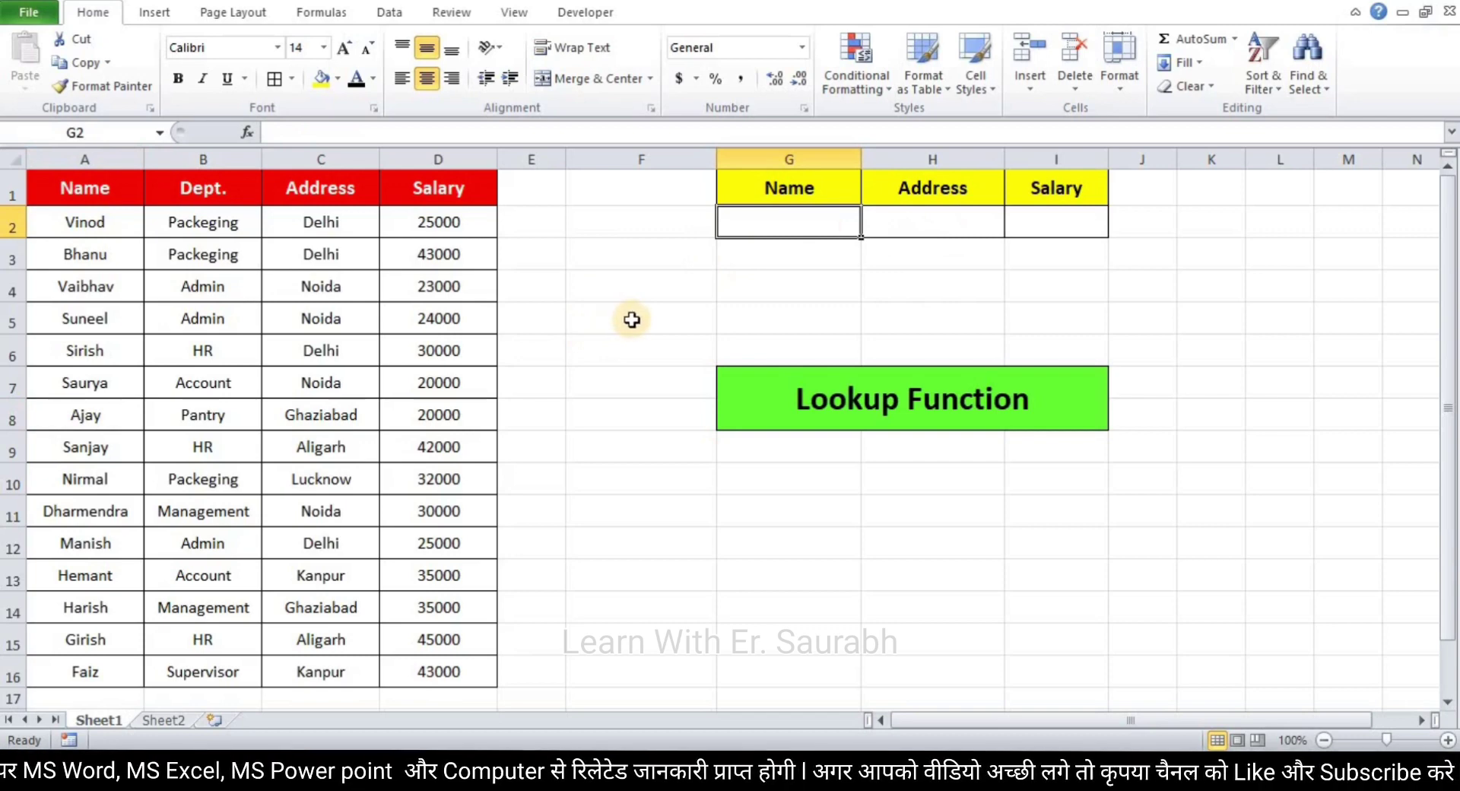
pyautogui.moveTo(88, 226)
pyautogui.mouseDown()
pyautogui.moveTo(457, 671)
pyautogui.moveTo(104, 669)
pyautogui.mouseUp()
pyautogui.click(602, 418)
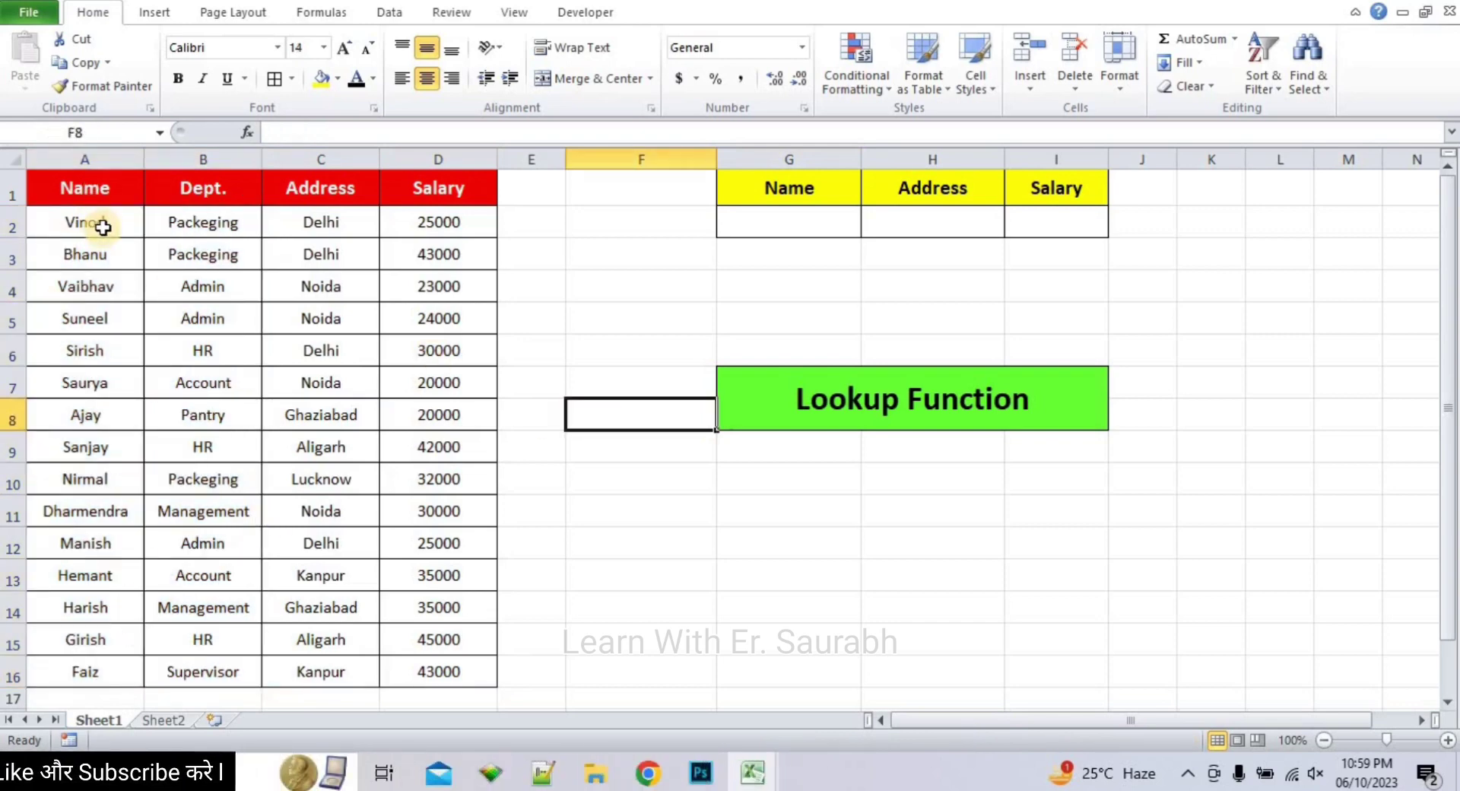
pyautogui.moveTo(100, 229); pyautogui.dragTo(87, 670)
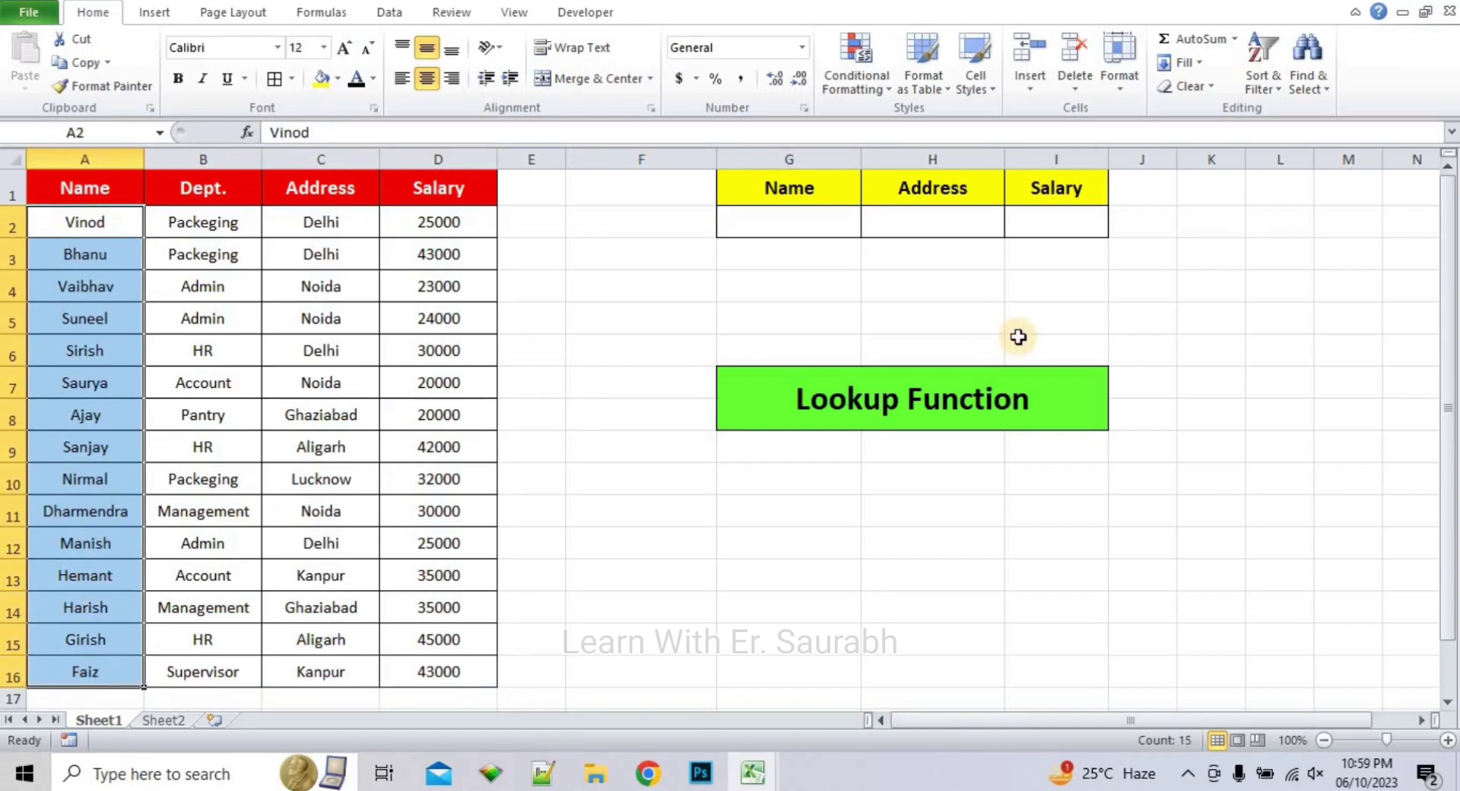
pyautogui.click(1279, 90)
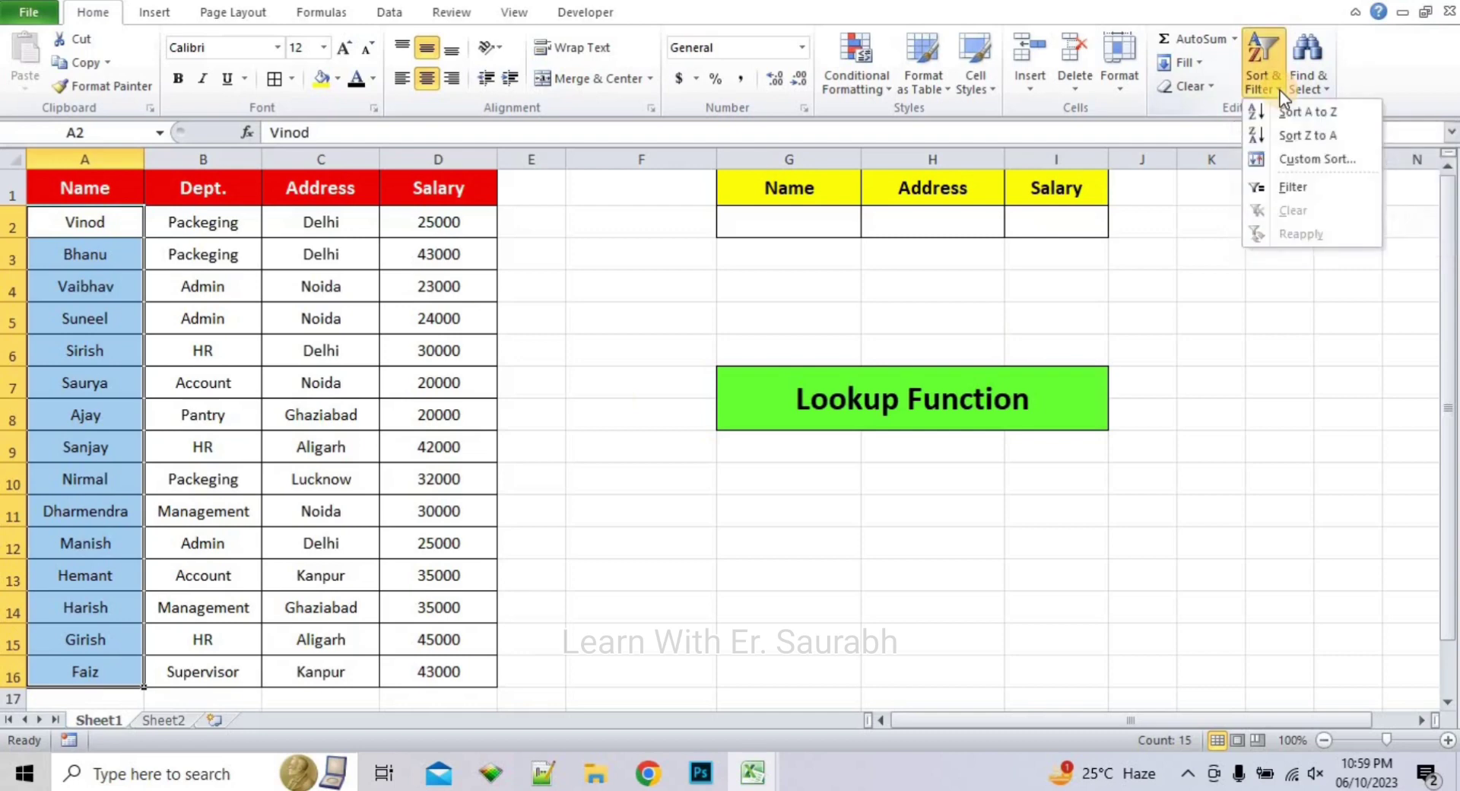
pyautogui.click(1357, 111)
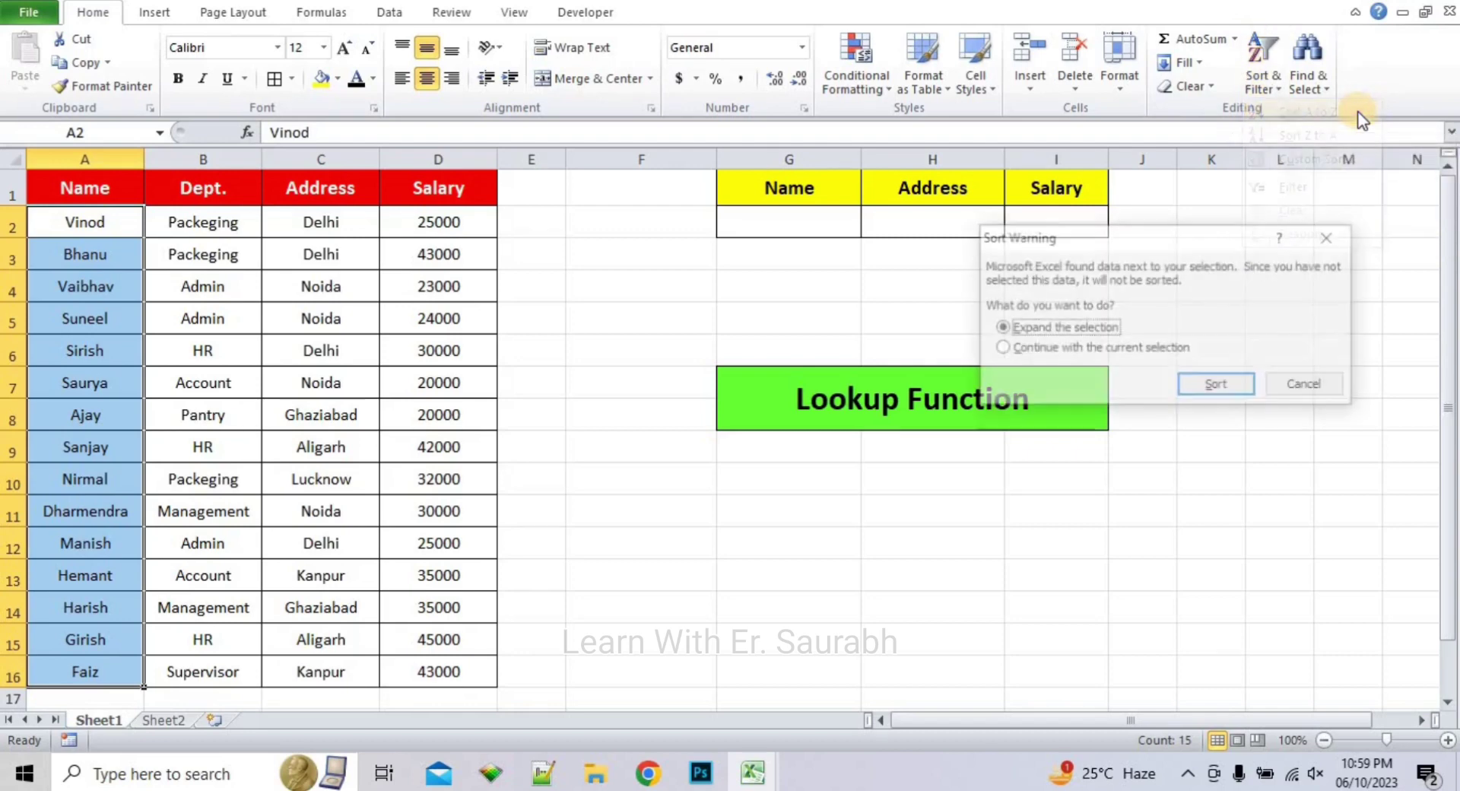
pyautogui.click(1216, 385)
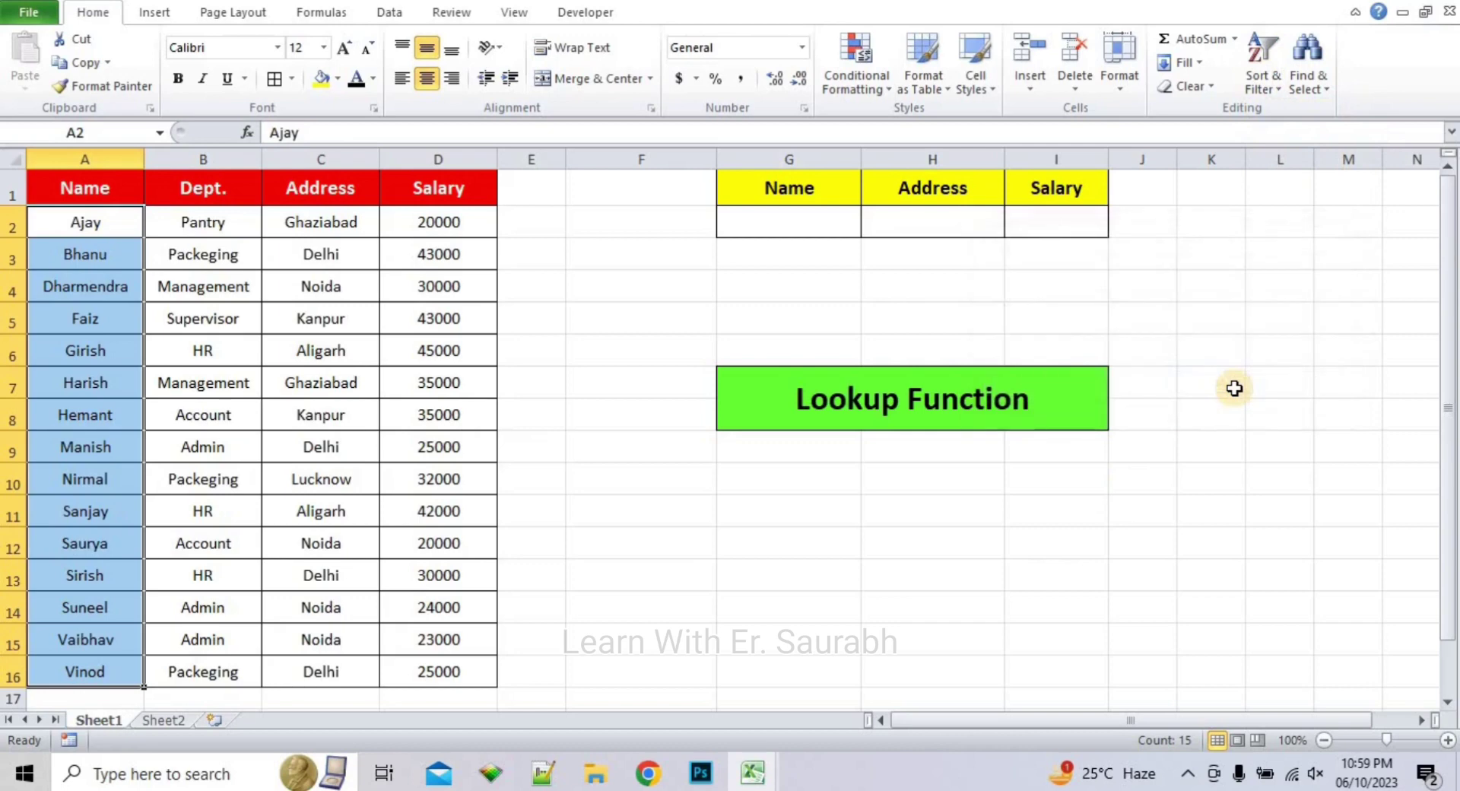
pyautogui.click(554, 313)
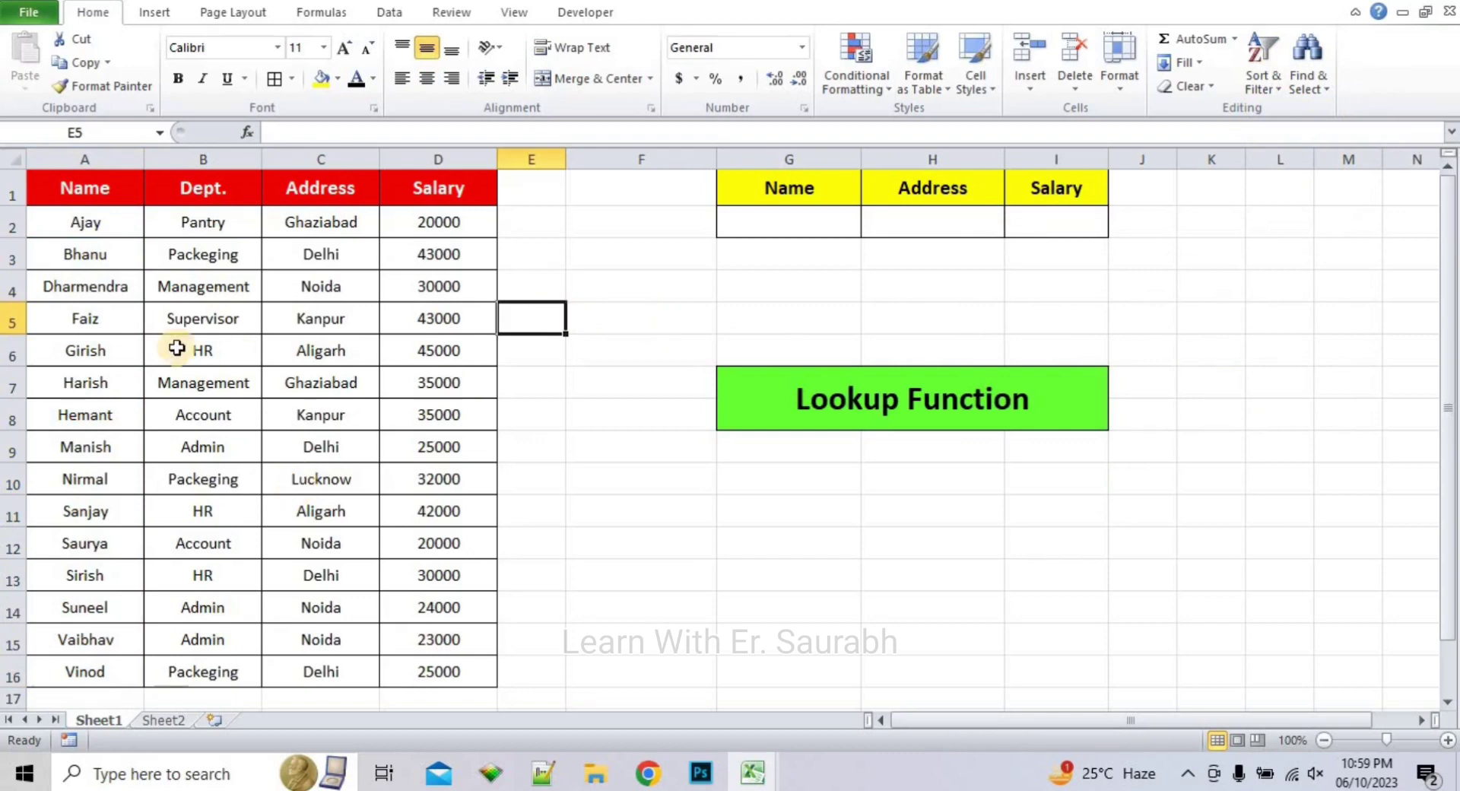
# Enter Bhanu as the lookup name in G2
pyautogui.click(621, 414)
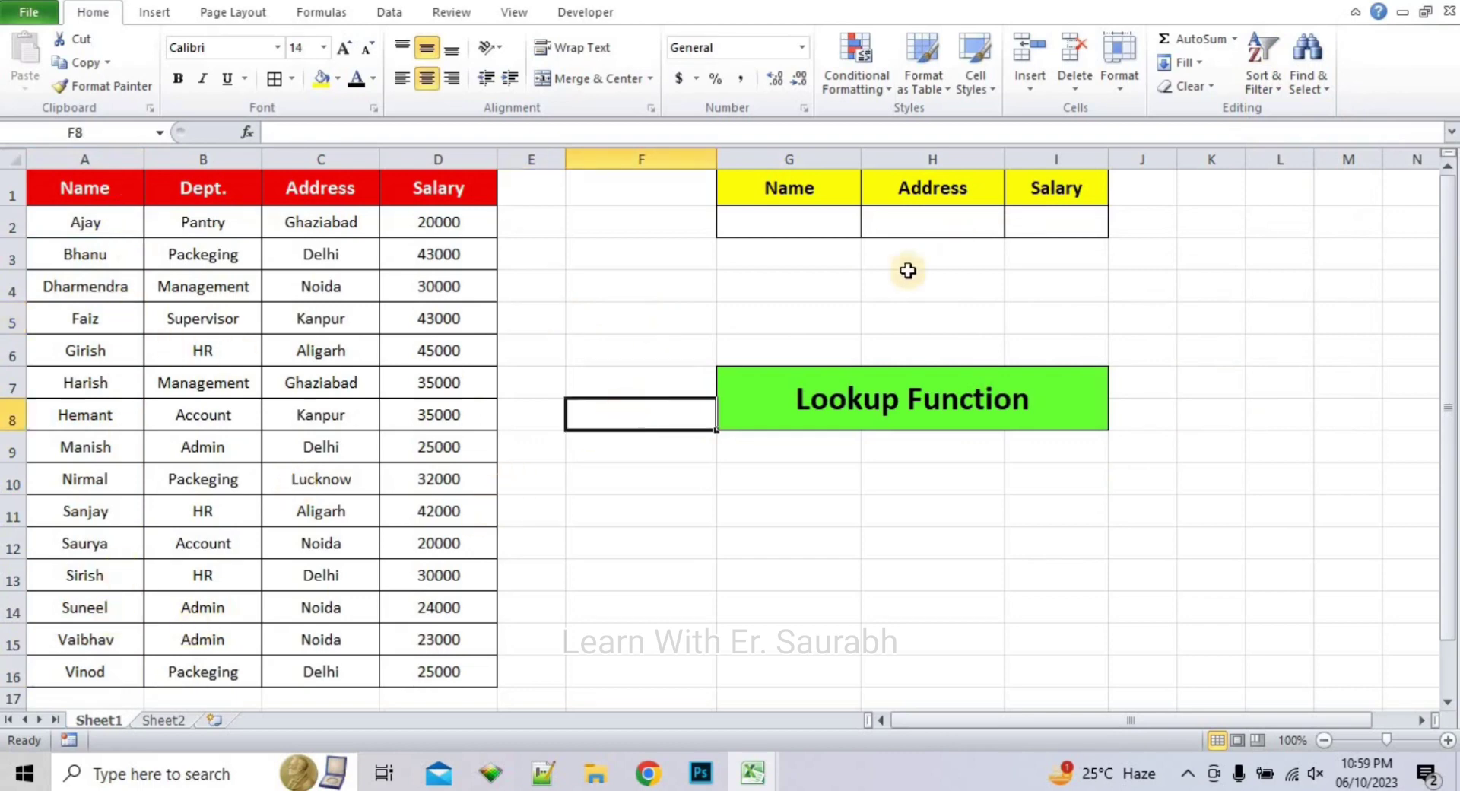
pyautogui.click(842, 293)
pyautogui.click(835, 228)
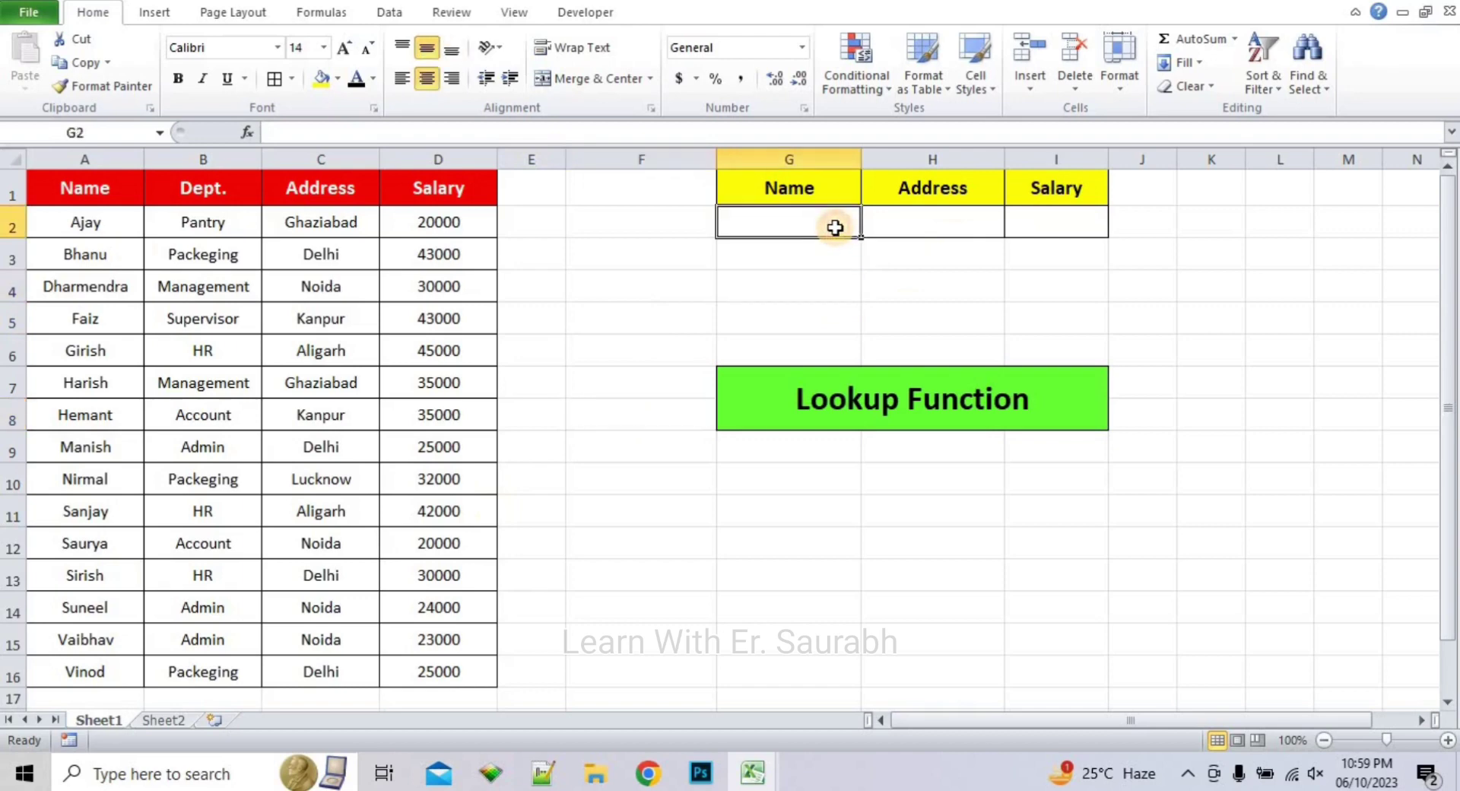
pyautogui.write('Bhanu')
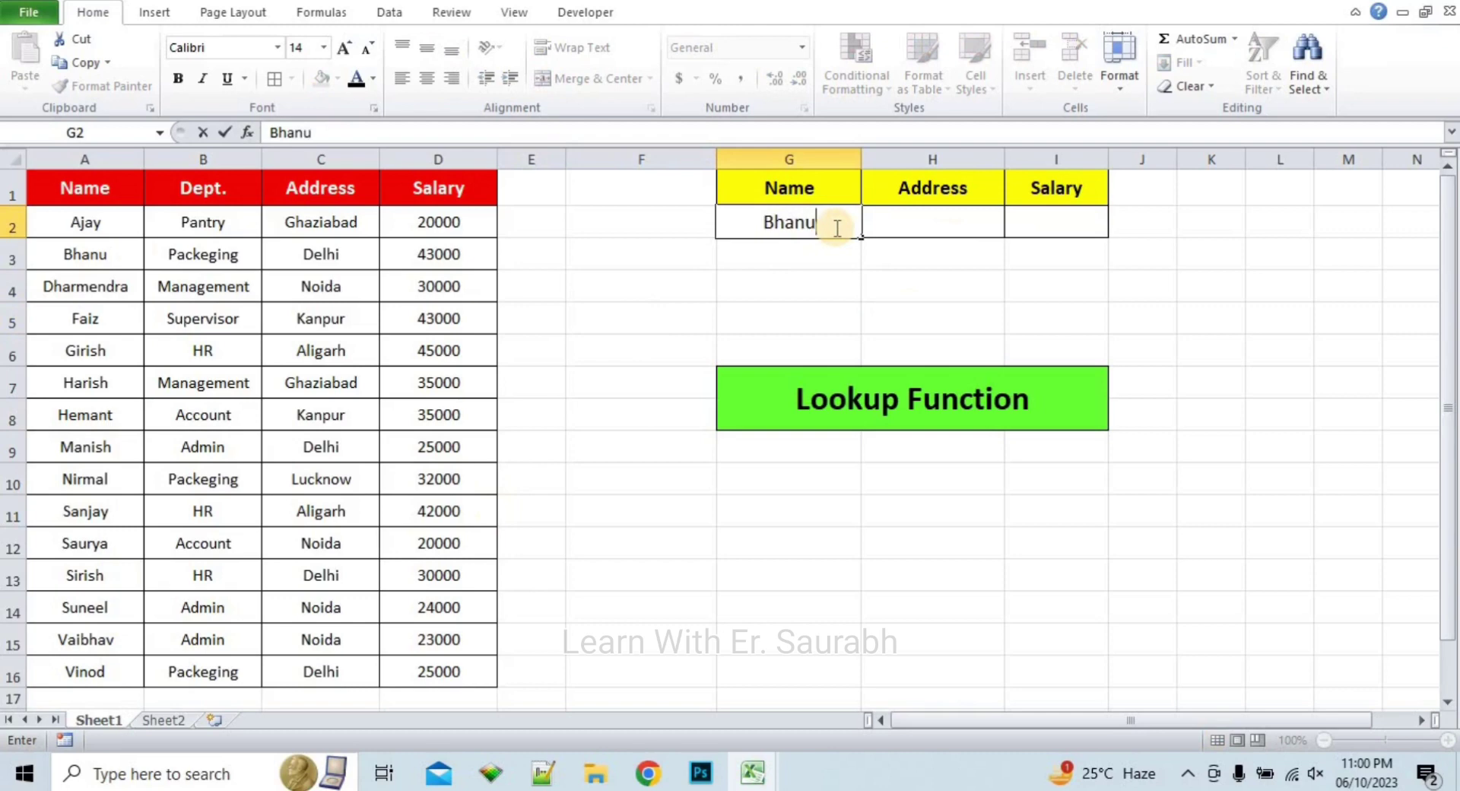
pyautogui.click(923, 225)
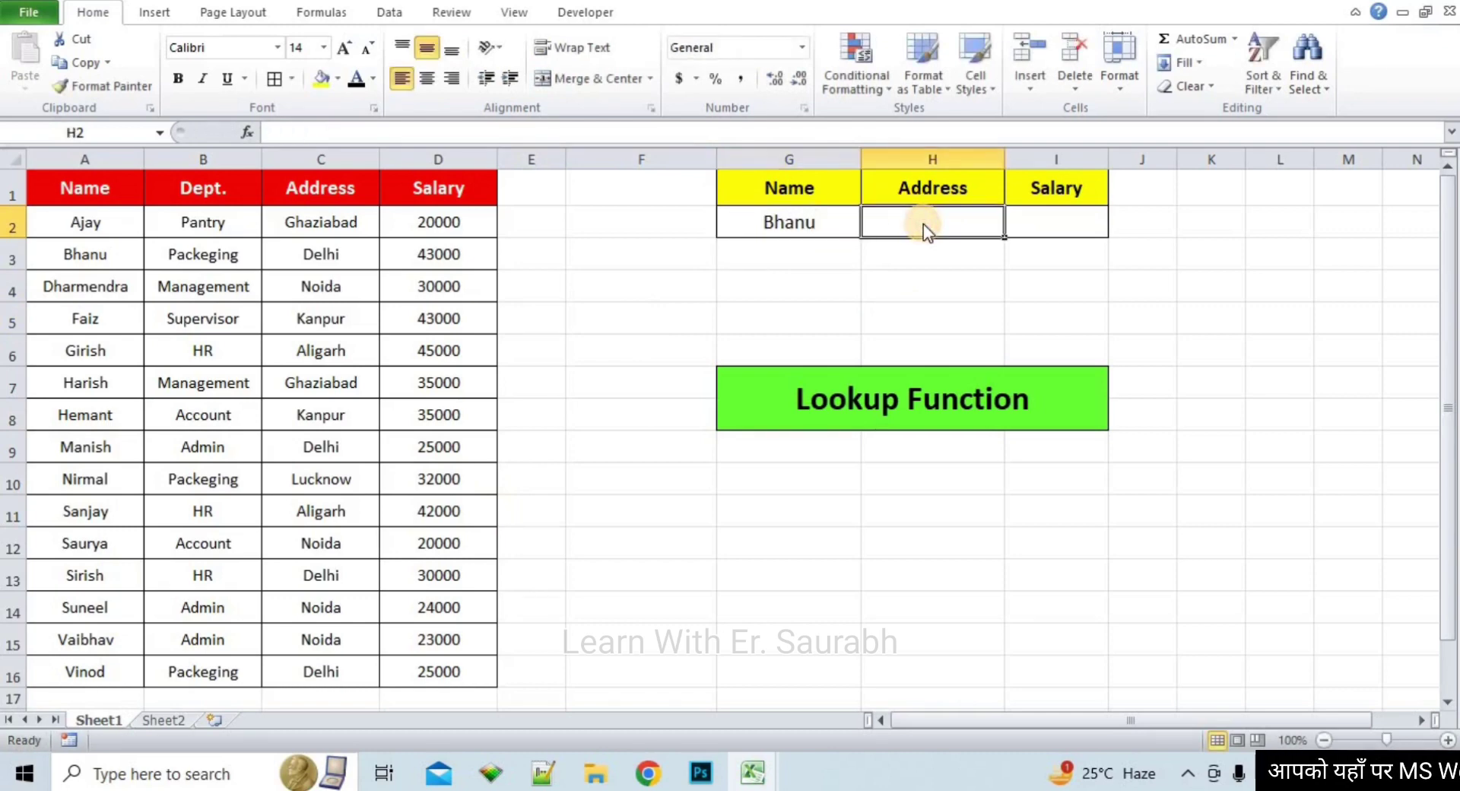
# In H2 enter =LOOKUP(G2,A1:D16,C1:C16) so it returns Bhanu's address, Delhi
pyautogui.write('=')
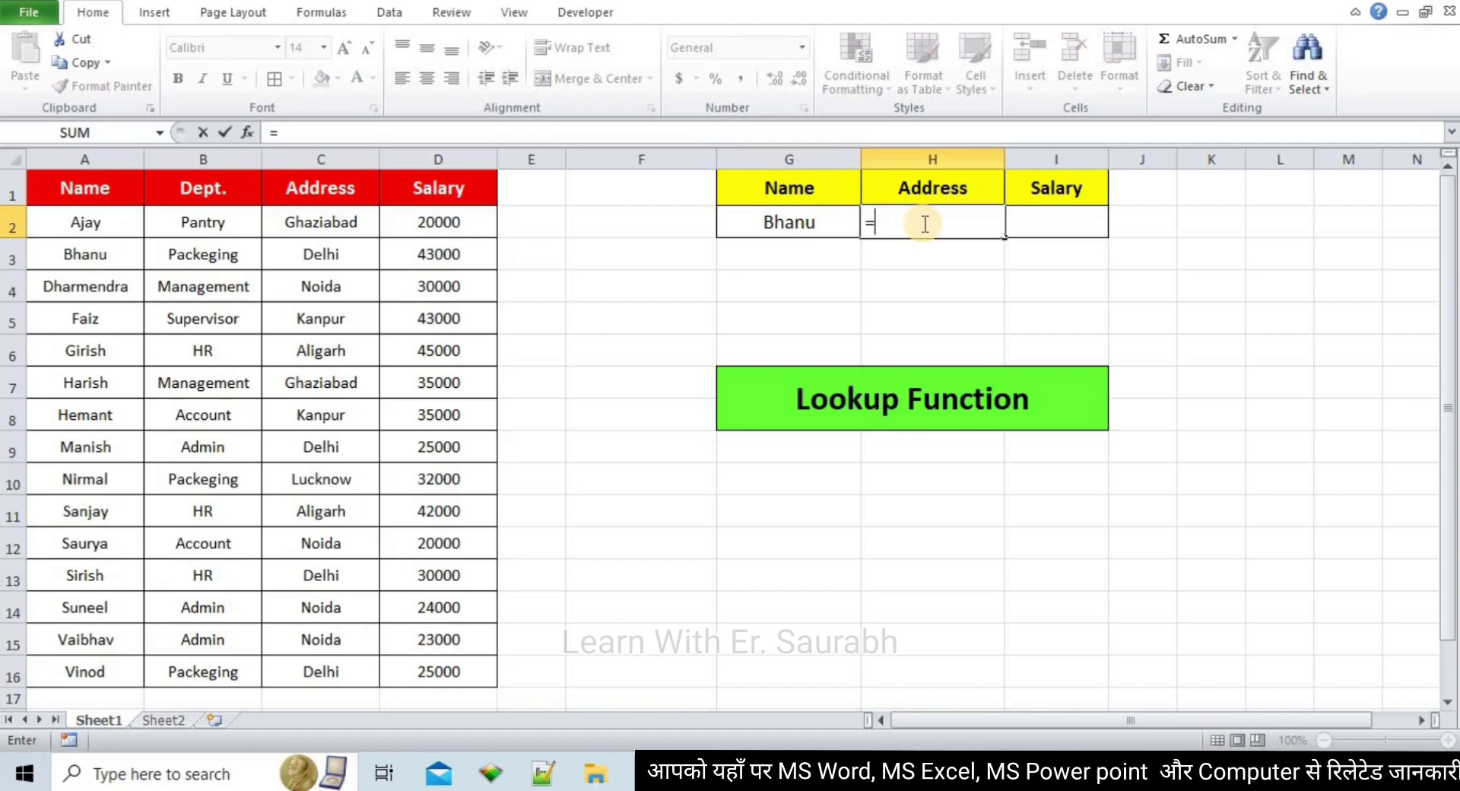
pyautogui.write('look')
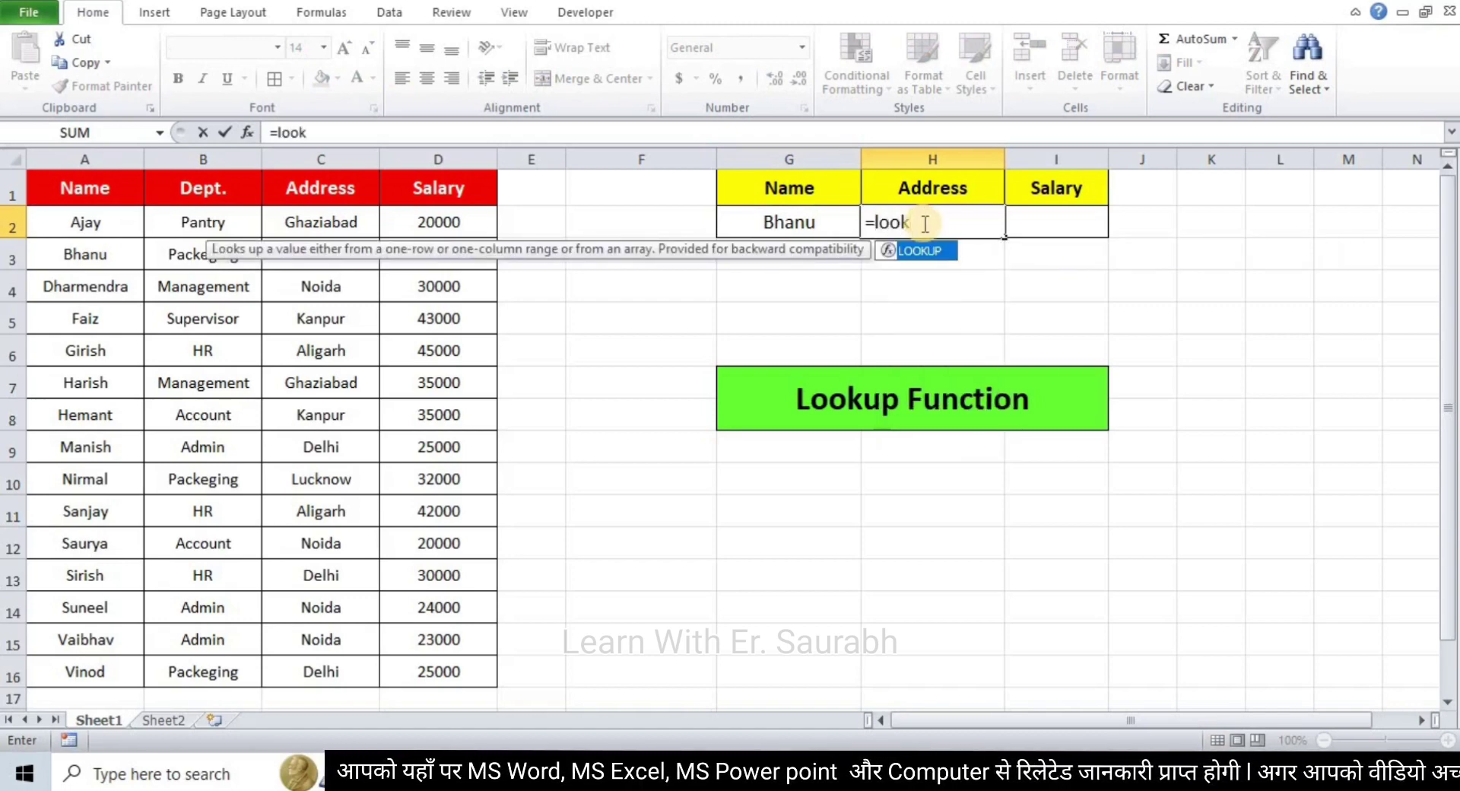
pyautogui.doubleClick(922, 250)
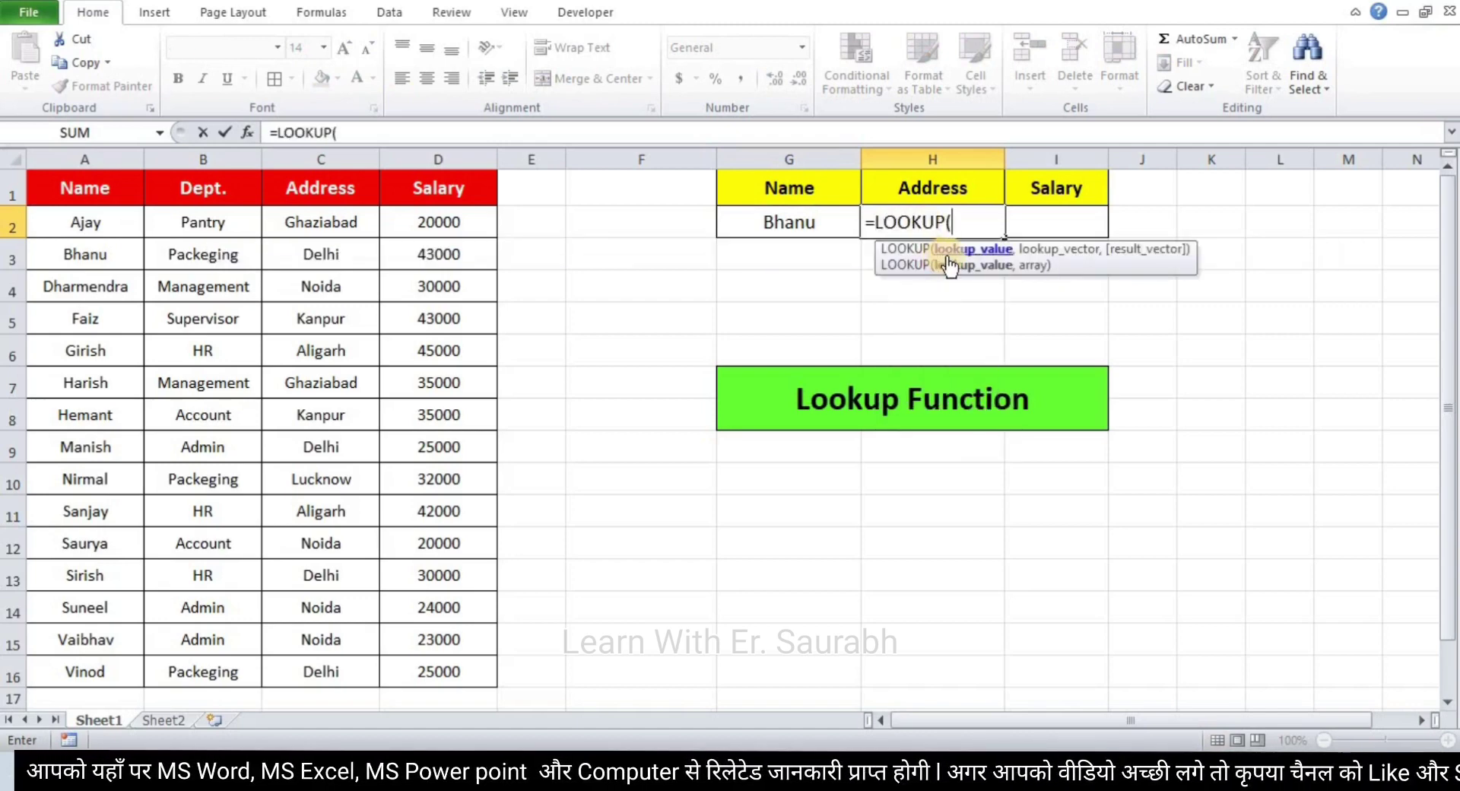
pyautogui.click(832, 228)
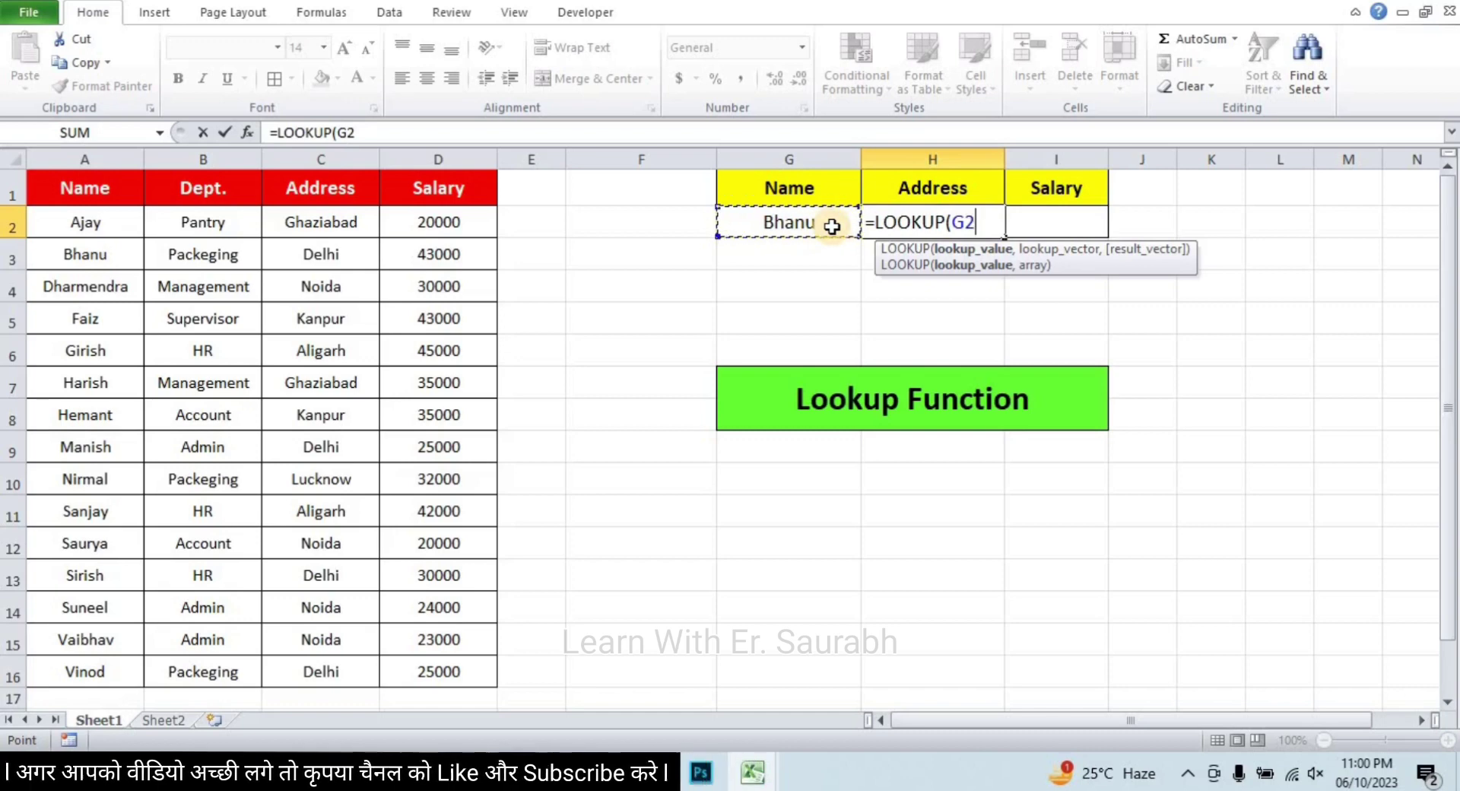
pyautogui.write(',')
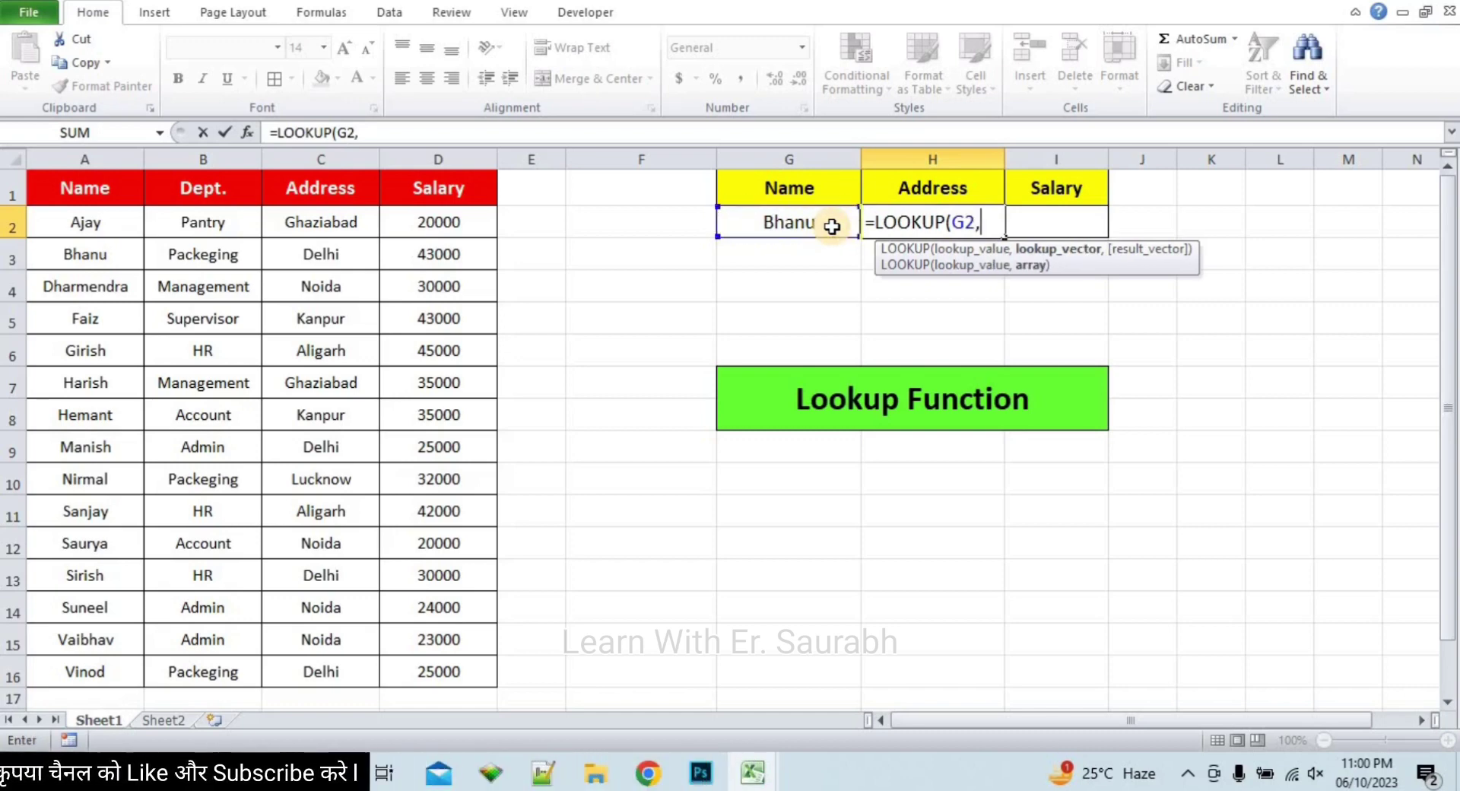
pyautogui.moveTo(86, 201); pyautogui.dragTo(443, 669)
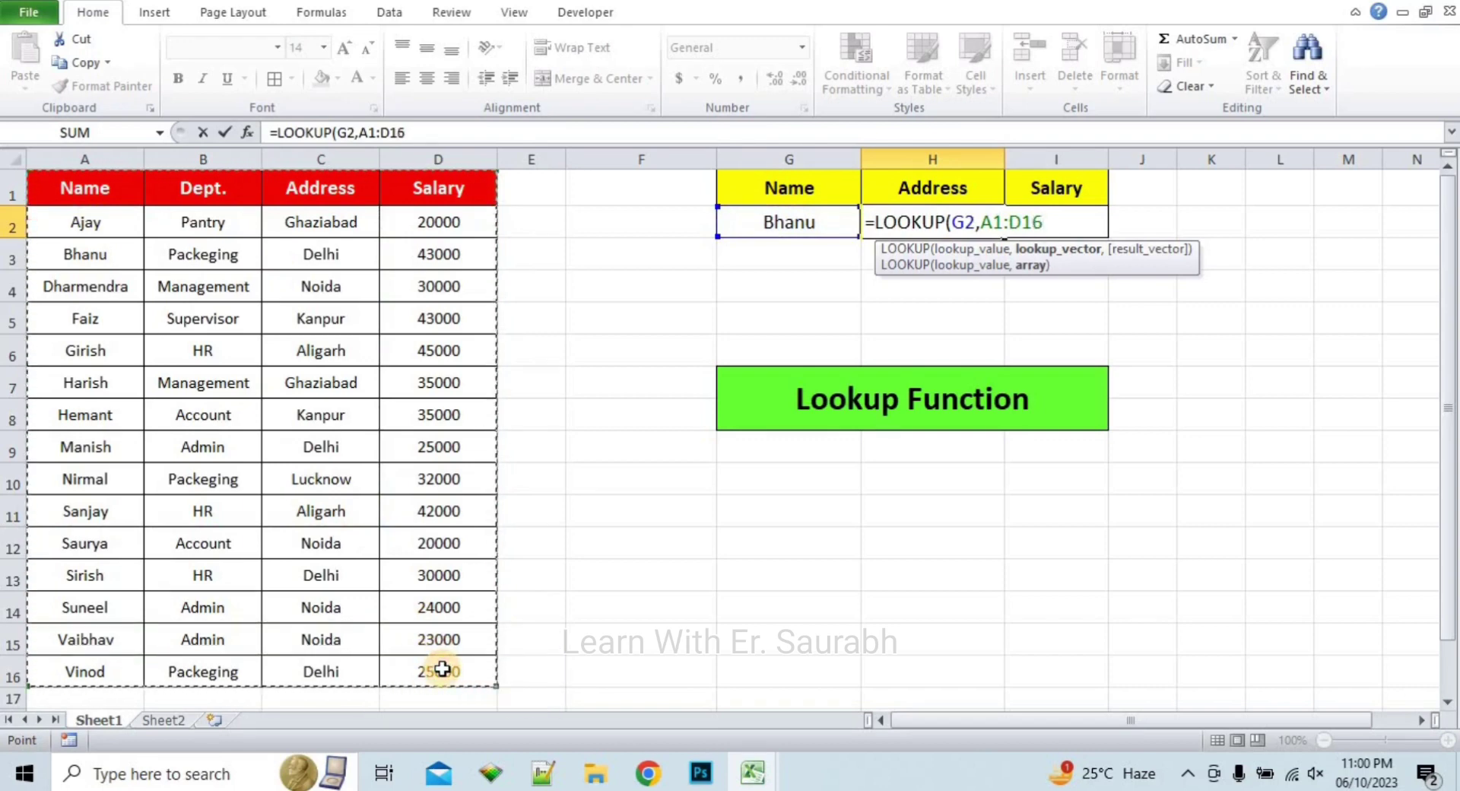
pyautogui.write(',')
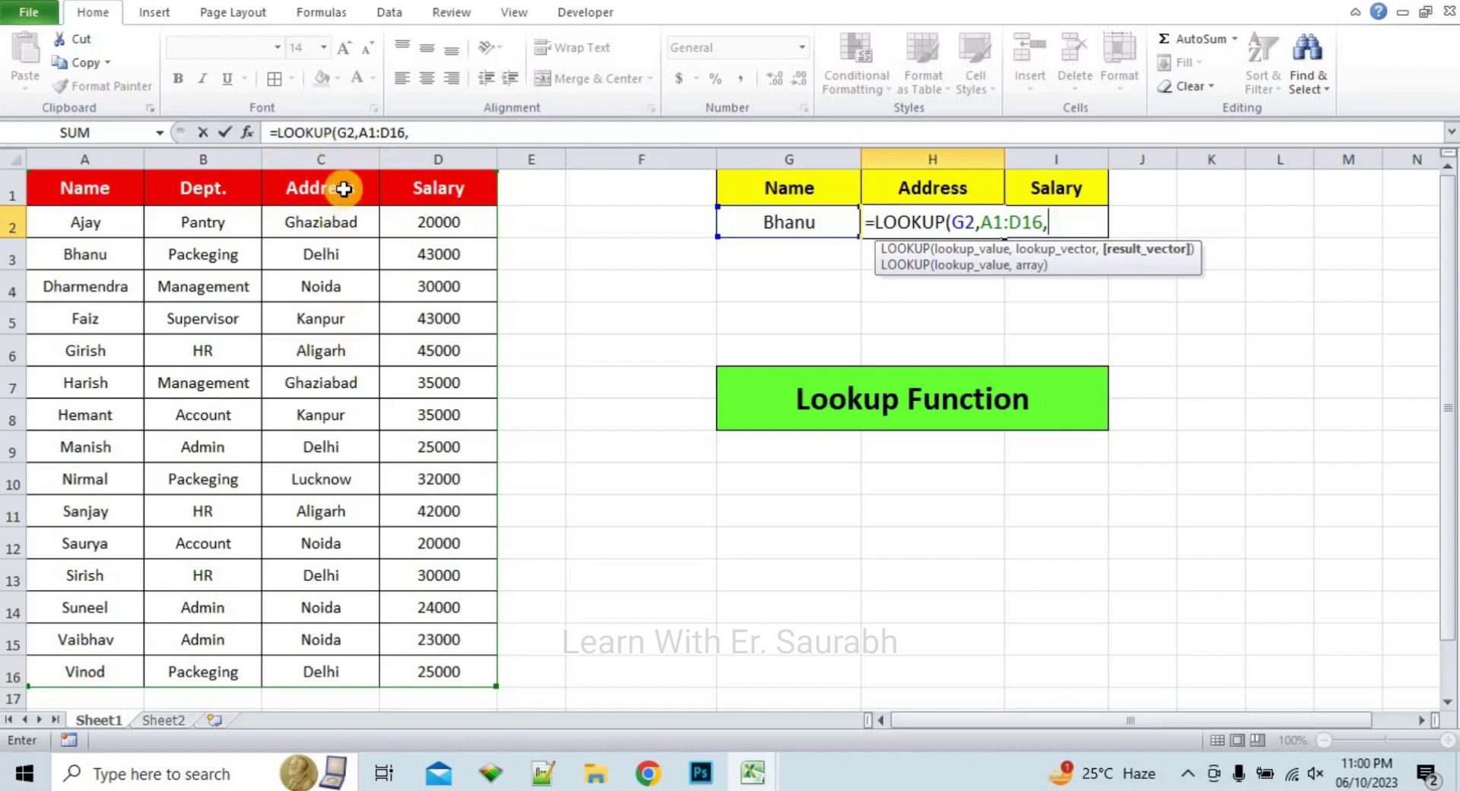
pyautogui.moveTo(345, 188); pyautogui.dragTo(341, 670)
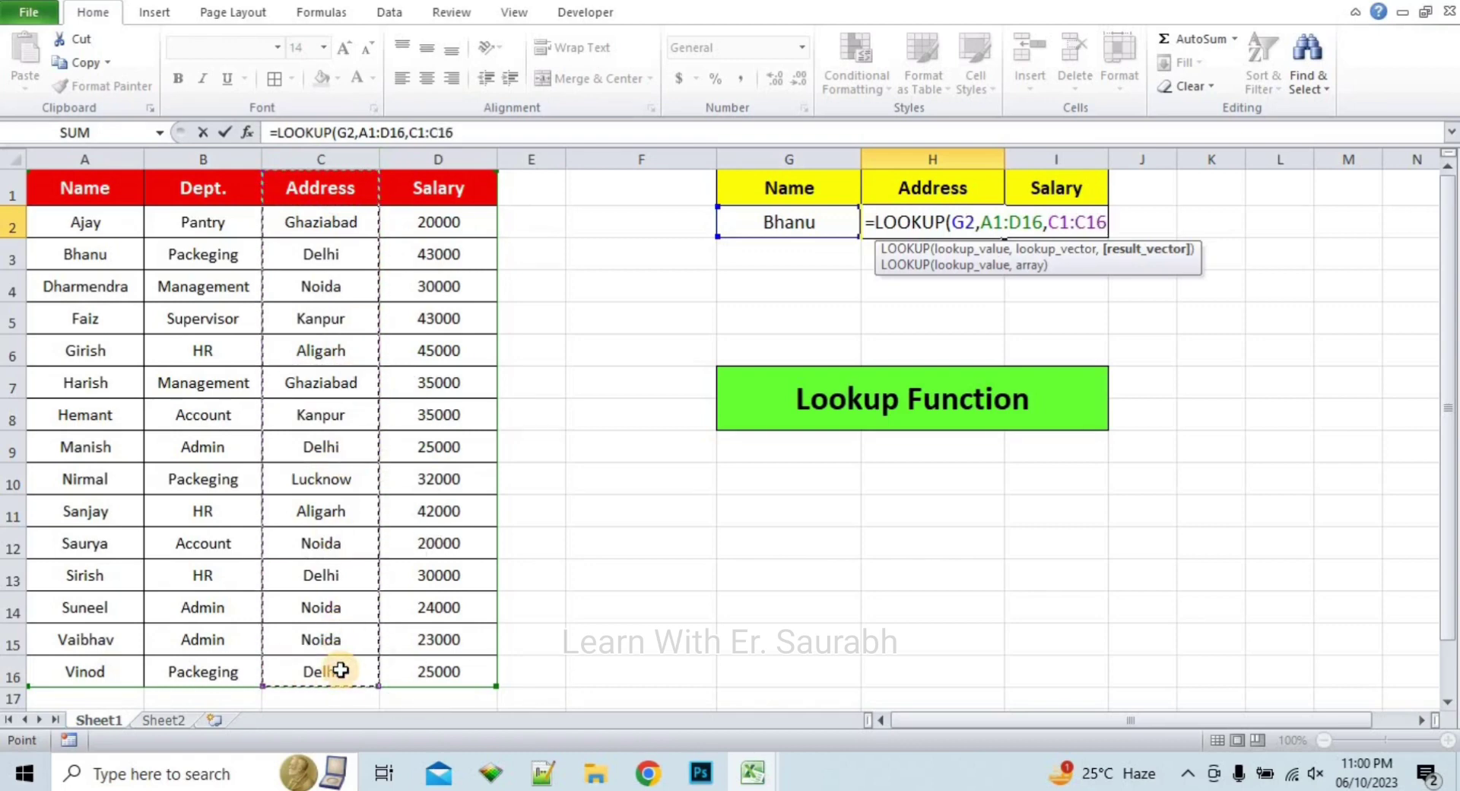
pyautogui.write(')')
pyautogui.press('Return')
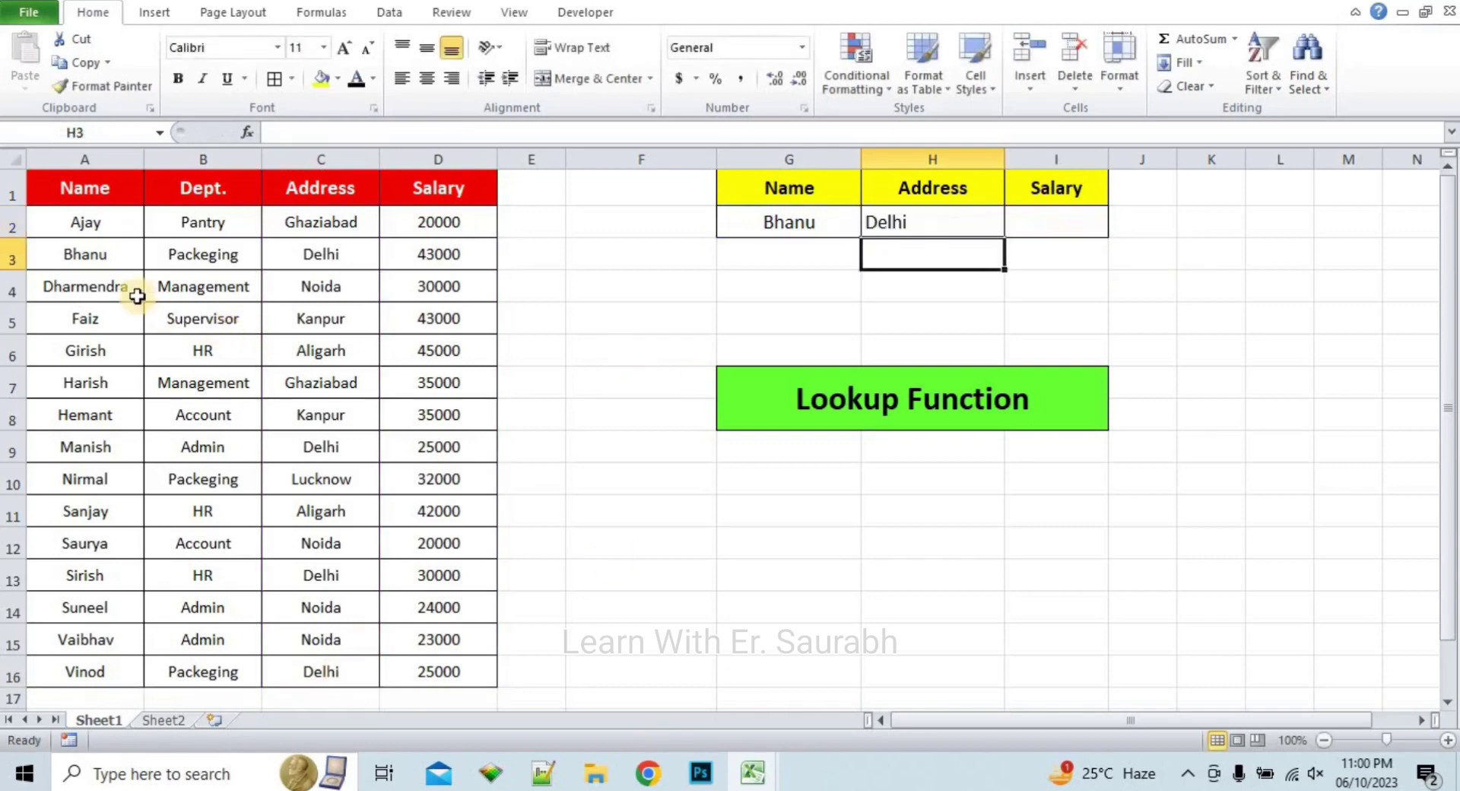
# Replace Bhanu with Ajay in G2 so the Address lookup returns Ghaziabad
pyautogui.click(114, 256)
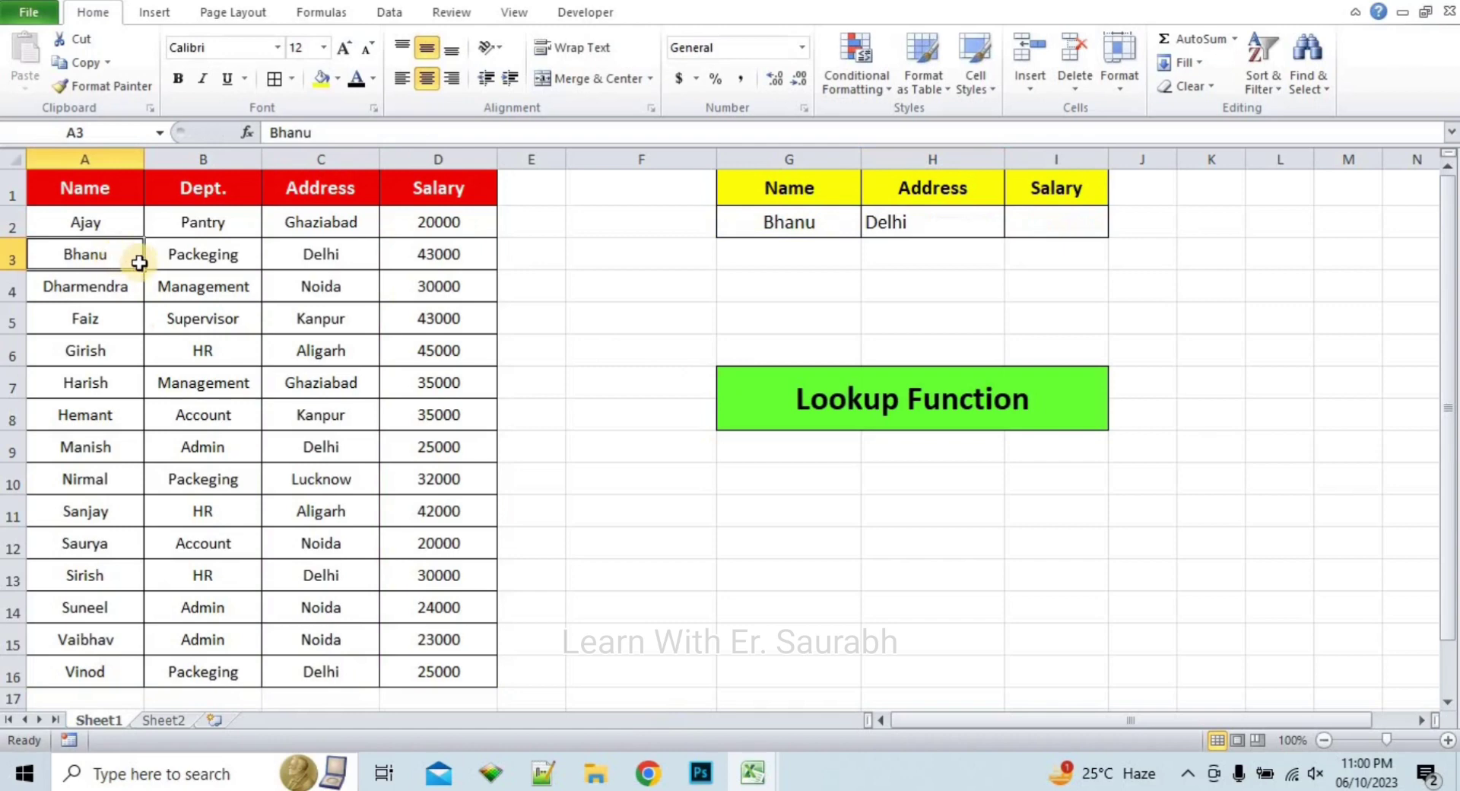
pyautogui.click(367, 258)
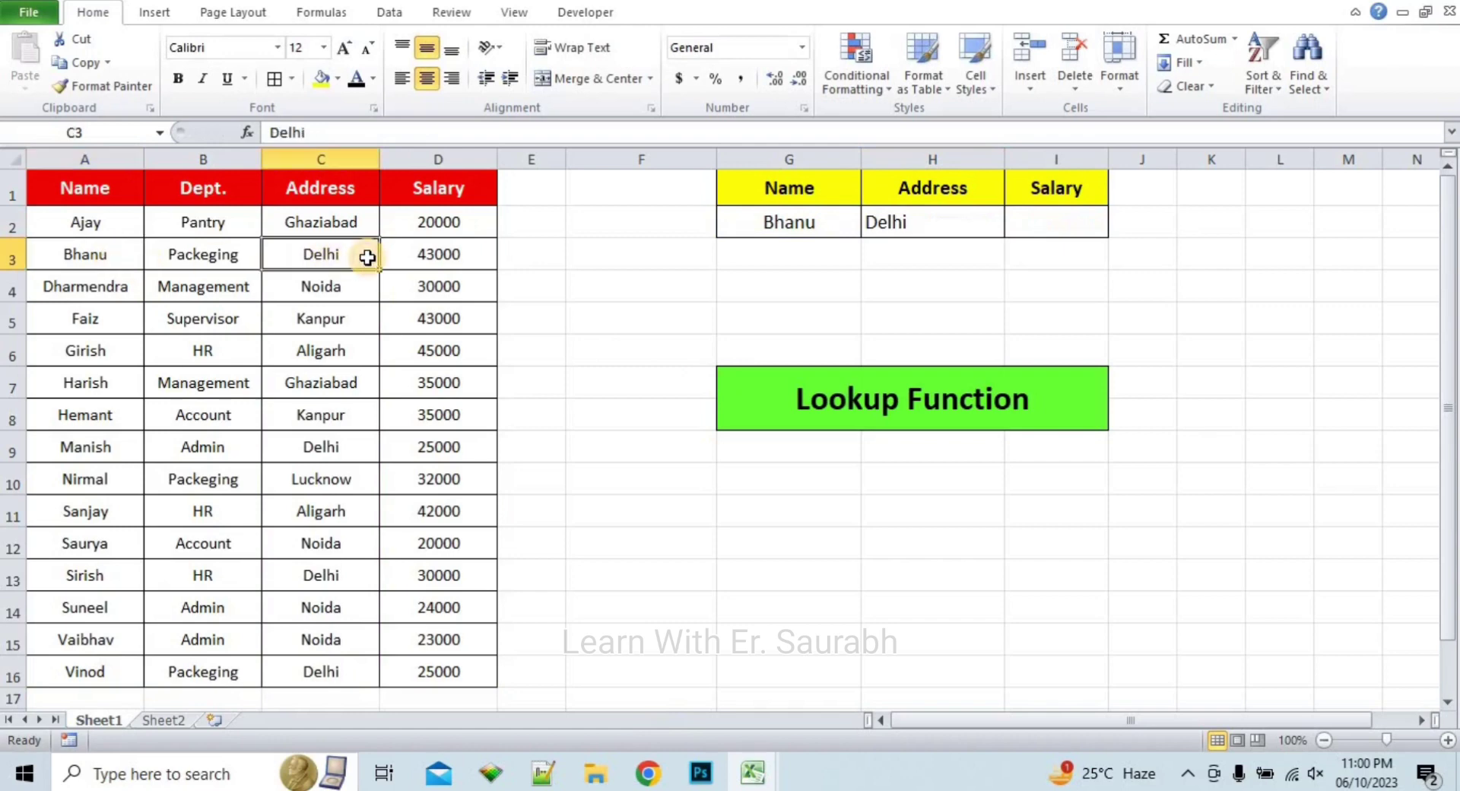
pyautogui.click(822, 221)
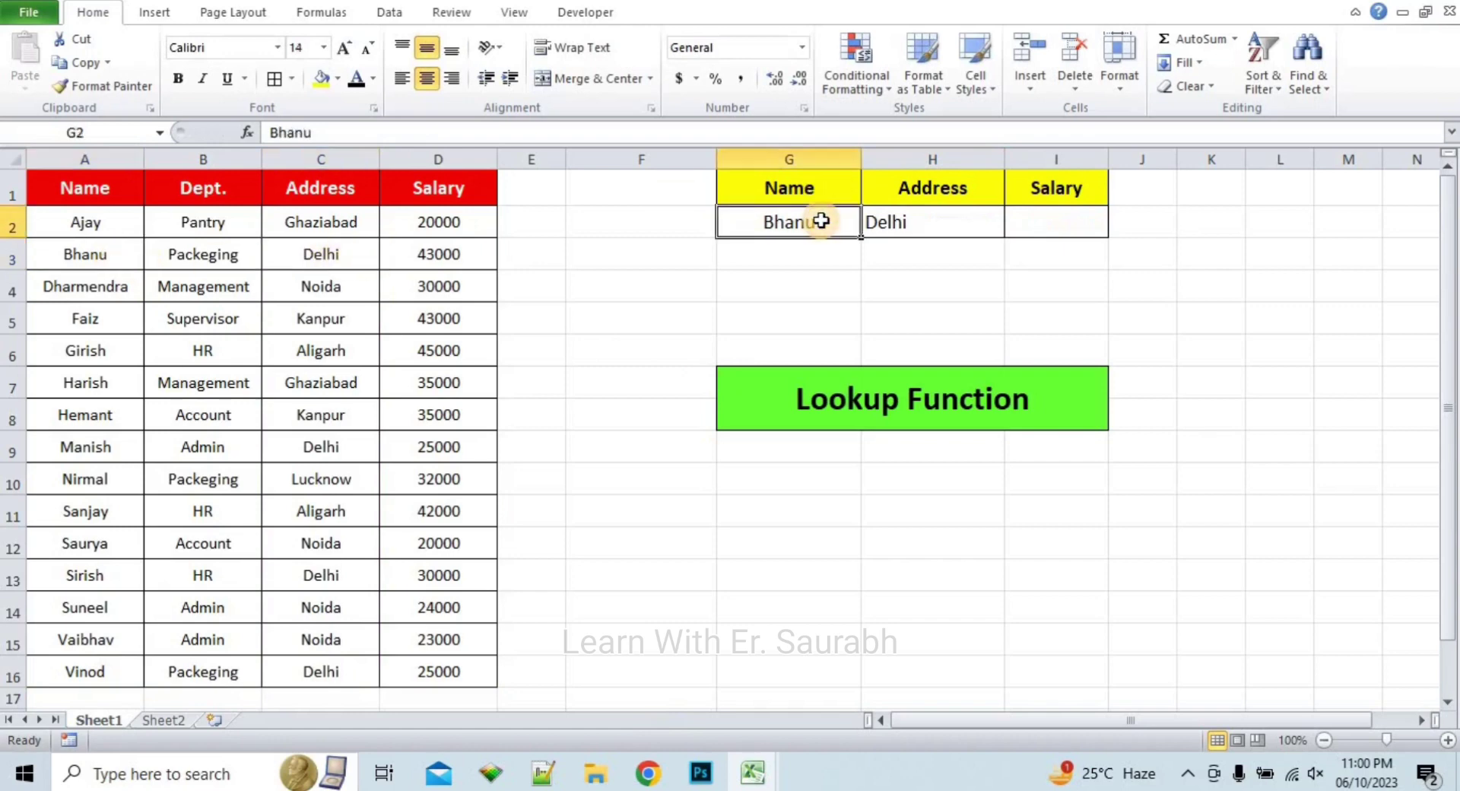
pyautogui.write('Aja')
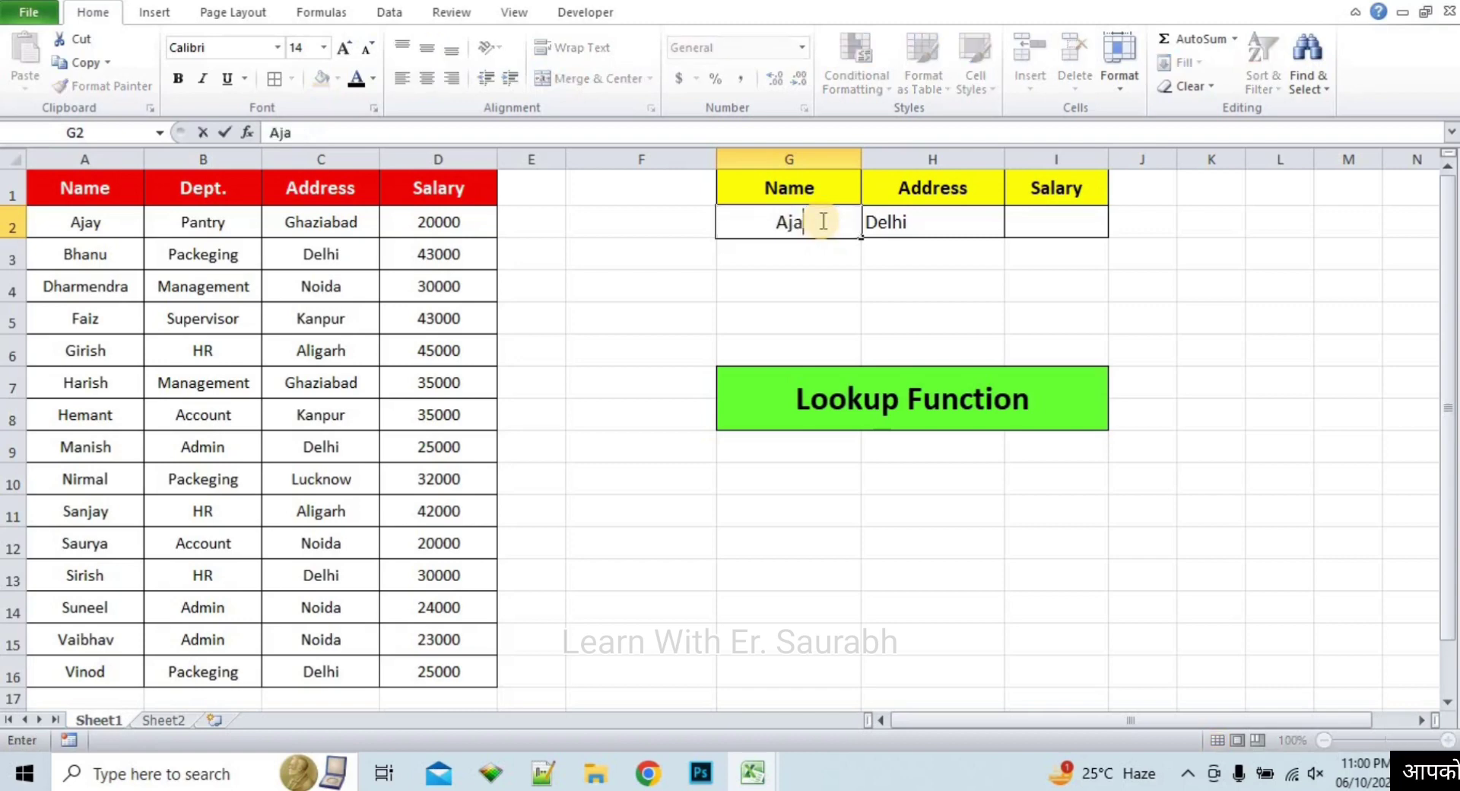
pyautogui.write('y')
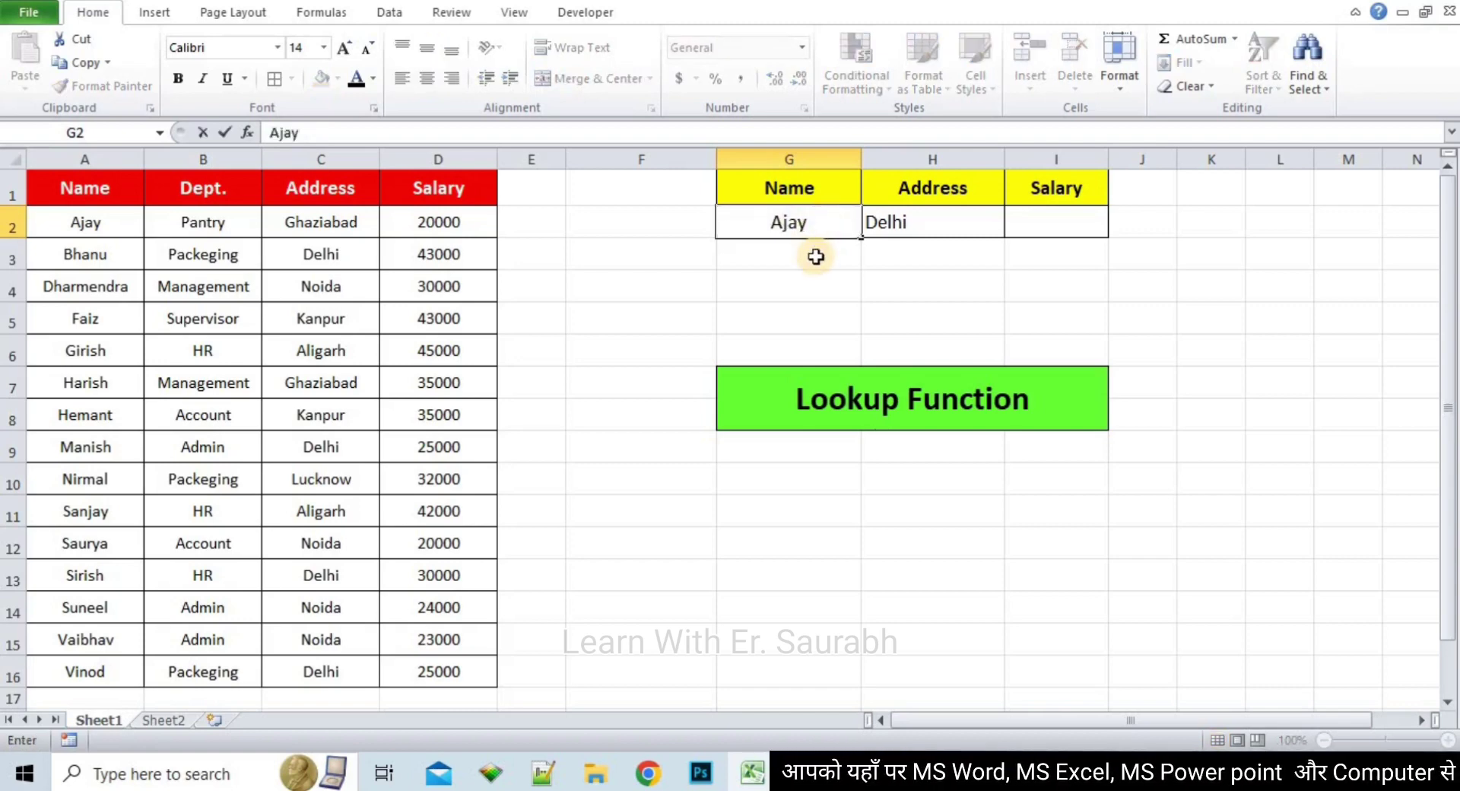
pyautogui.press('Return')
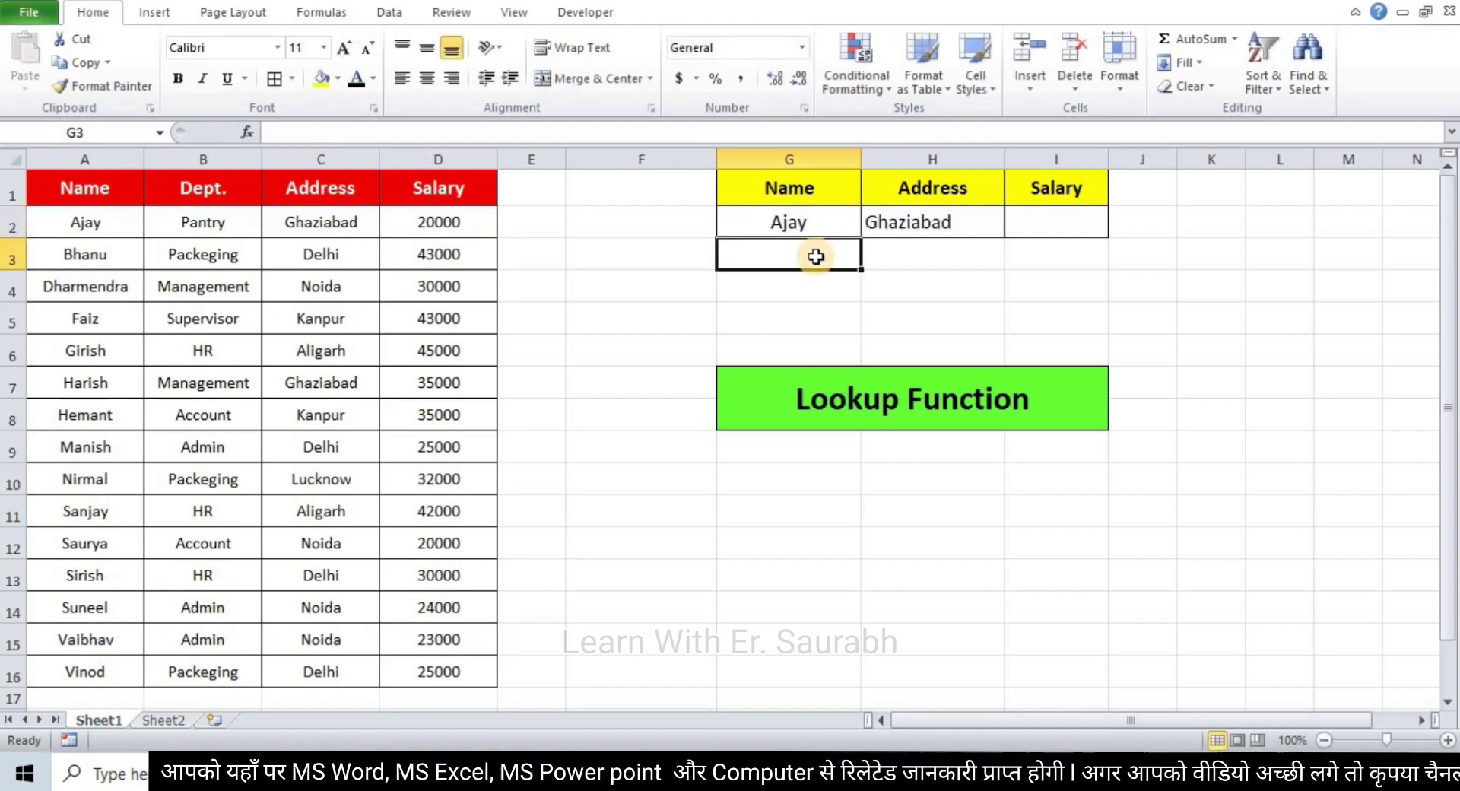
# Enter =LOOKUP(G2,A1:D16,D1:D16) in I2, returning Ajay's salary of 20000
pyautogui.click(1071, 223)
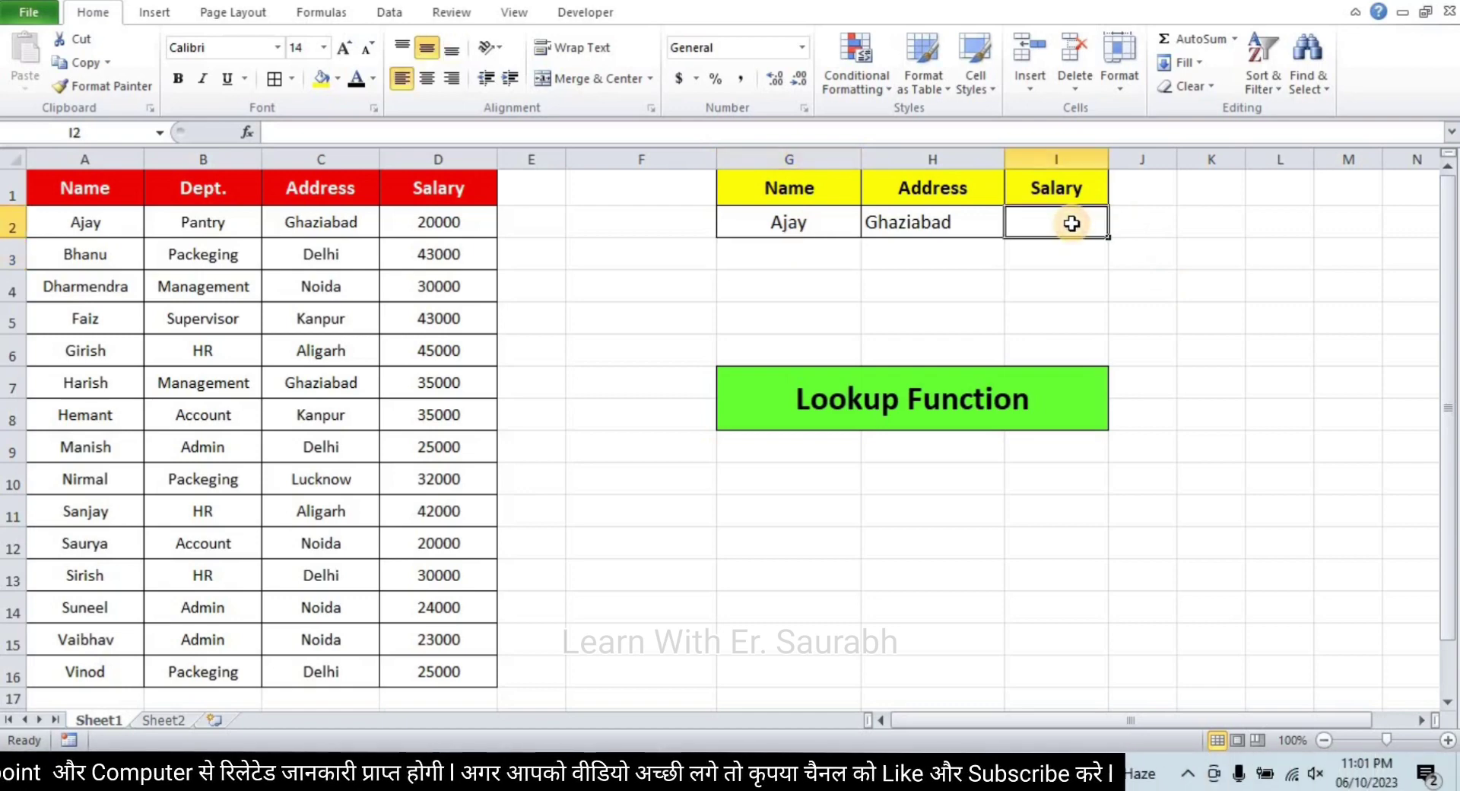
pyautogui.write('=')
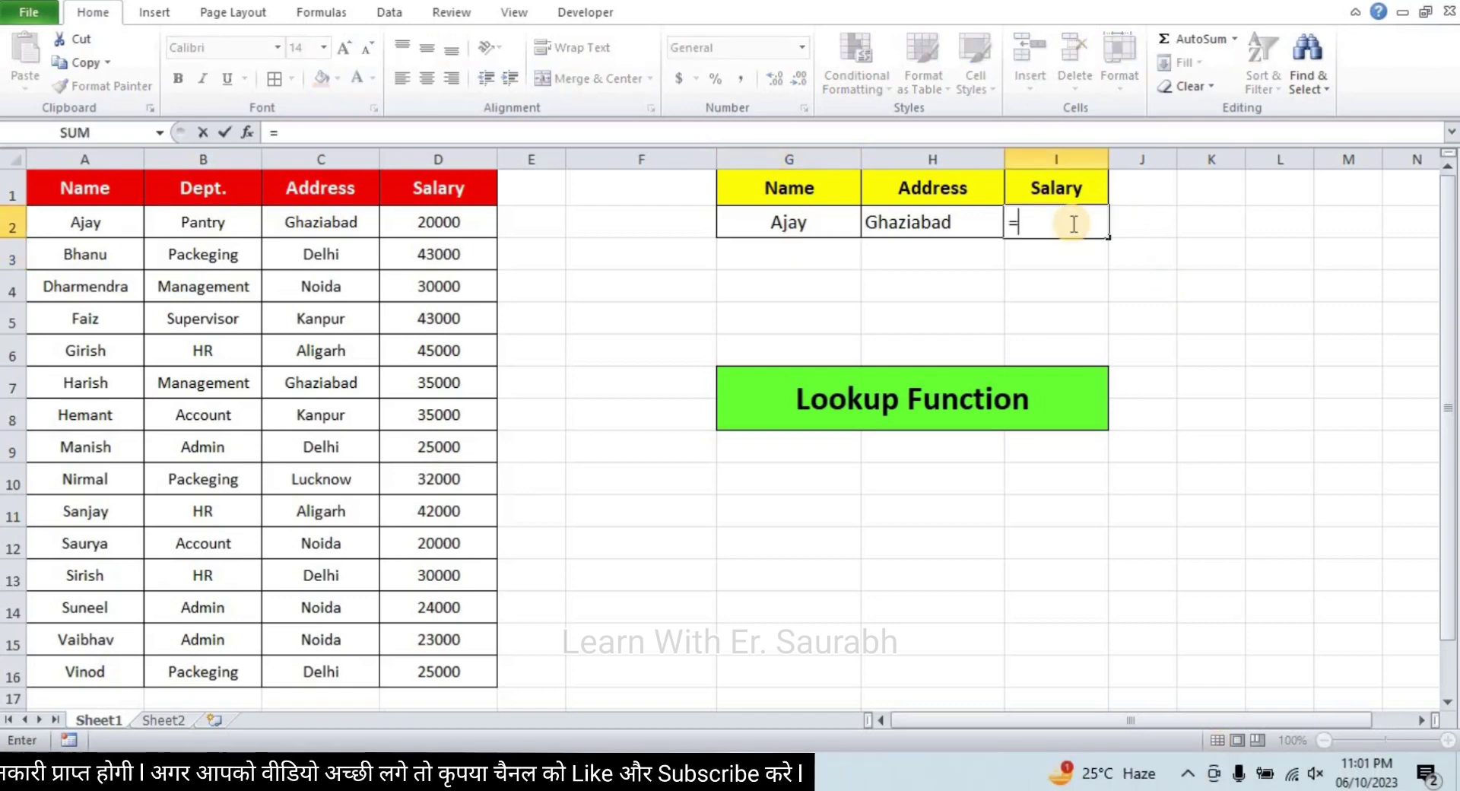
pyautogui.write('look')
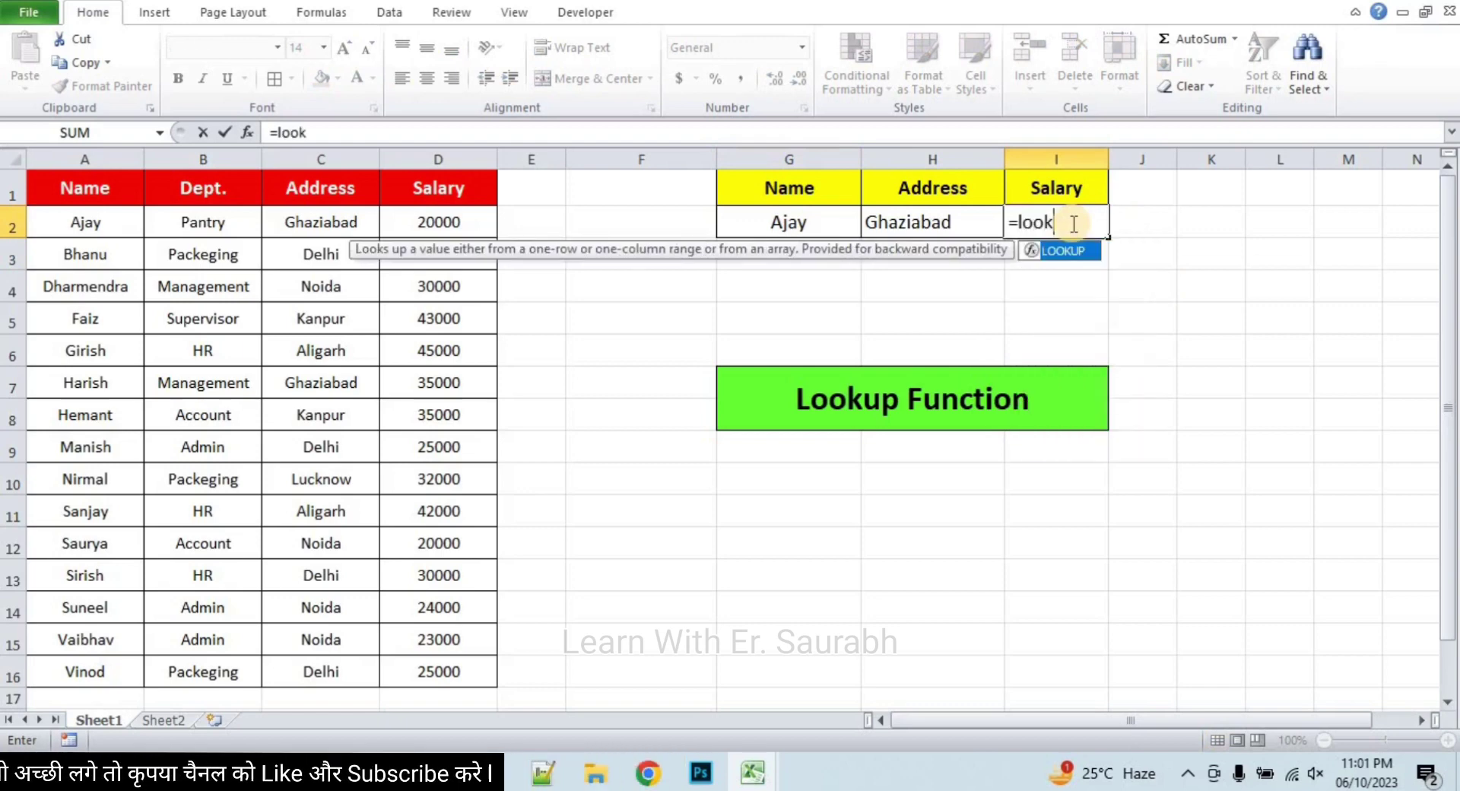
pyautogui.press('Tab')
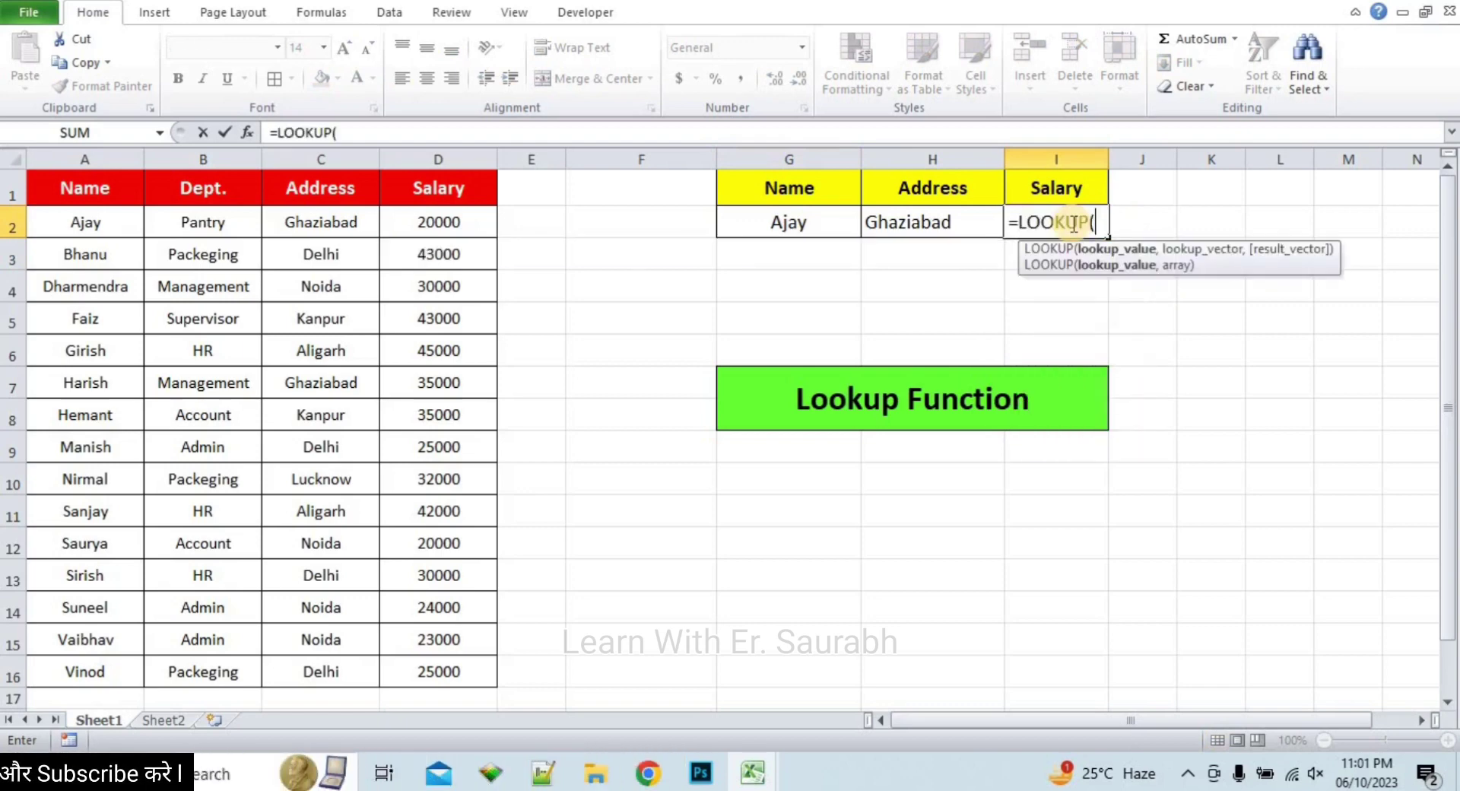
pyautogui.click(831, 222)
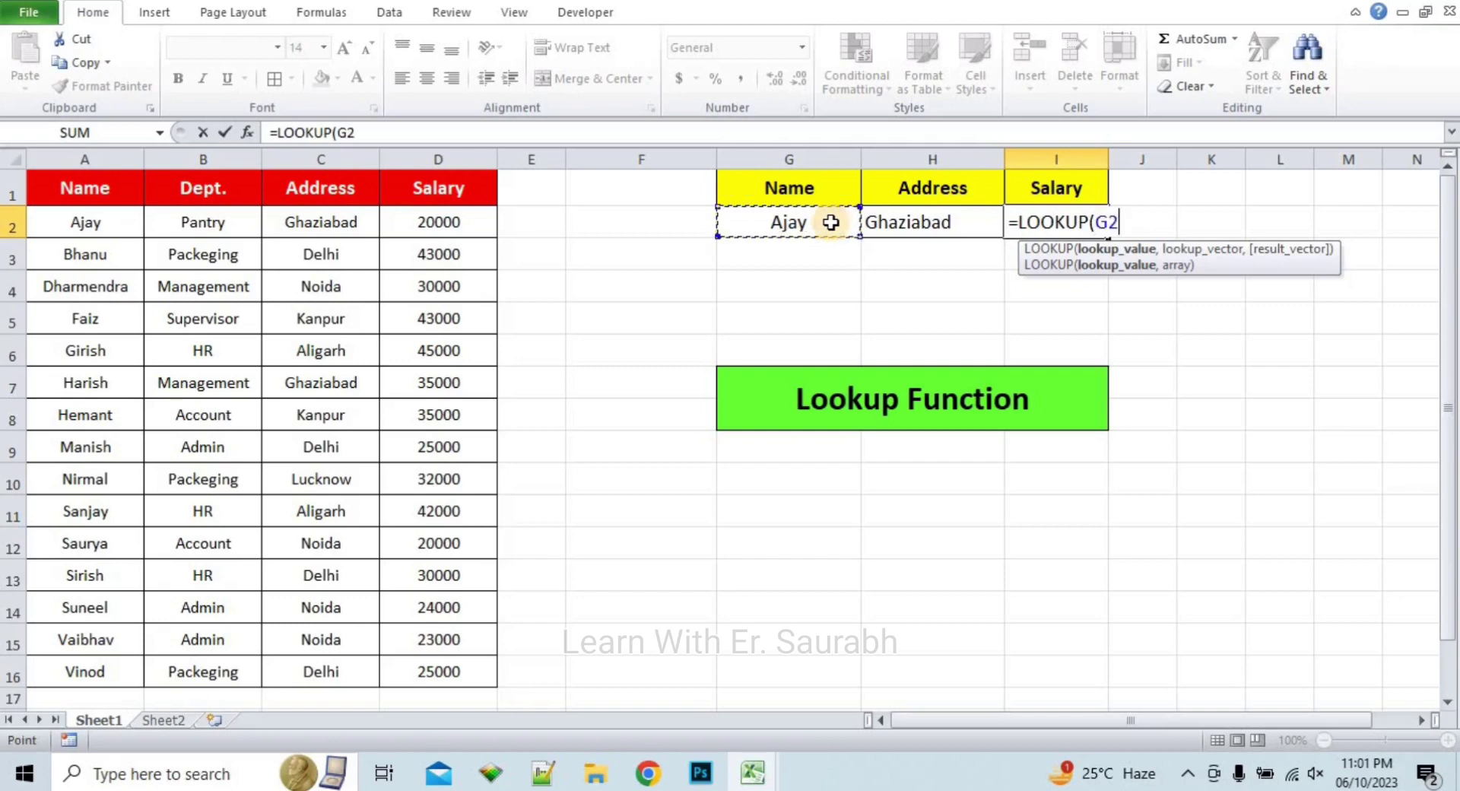
pyautogui.write(',')
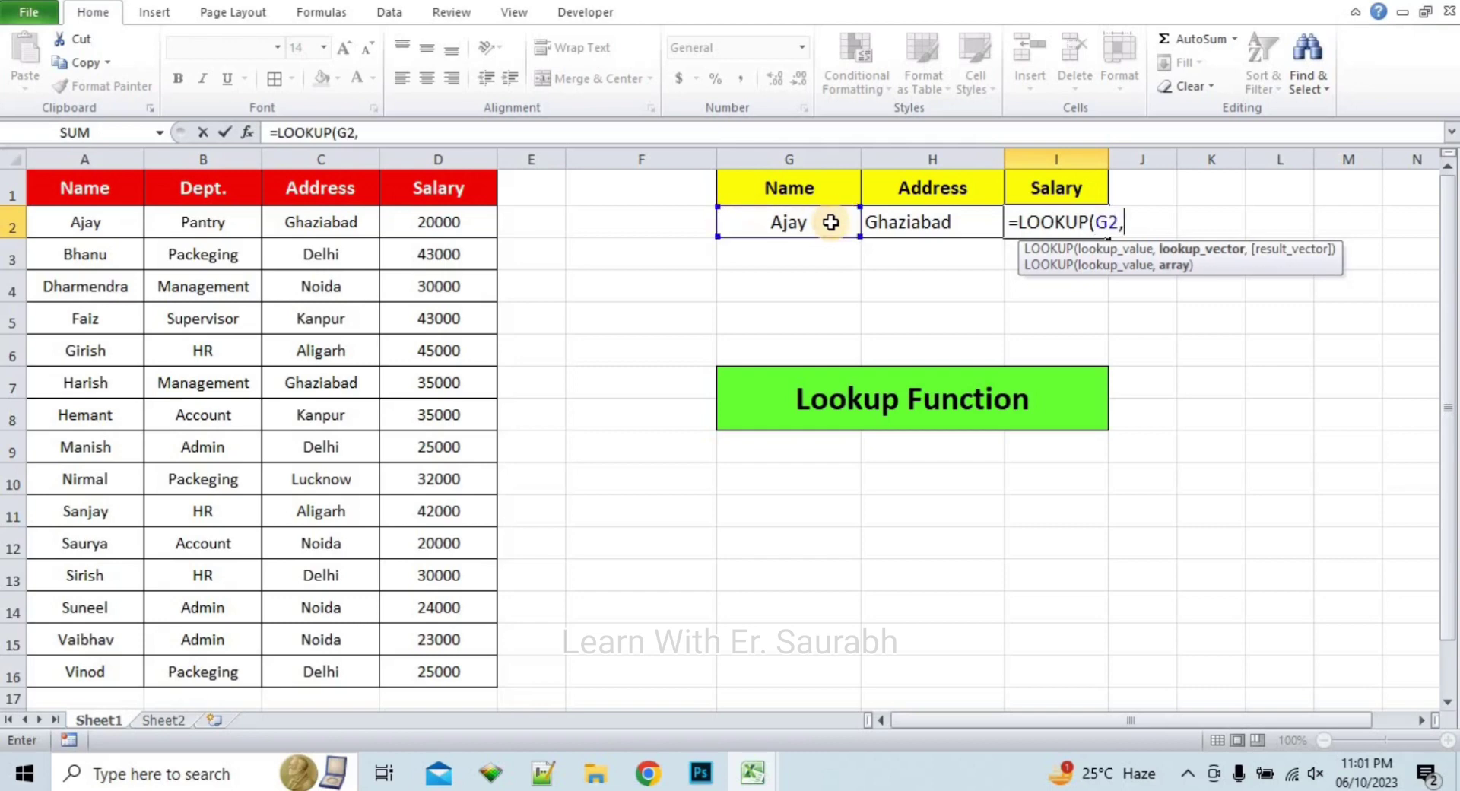
pyautogui.moveTo(97, 192); pyautogui.dragTo(456, 667)
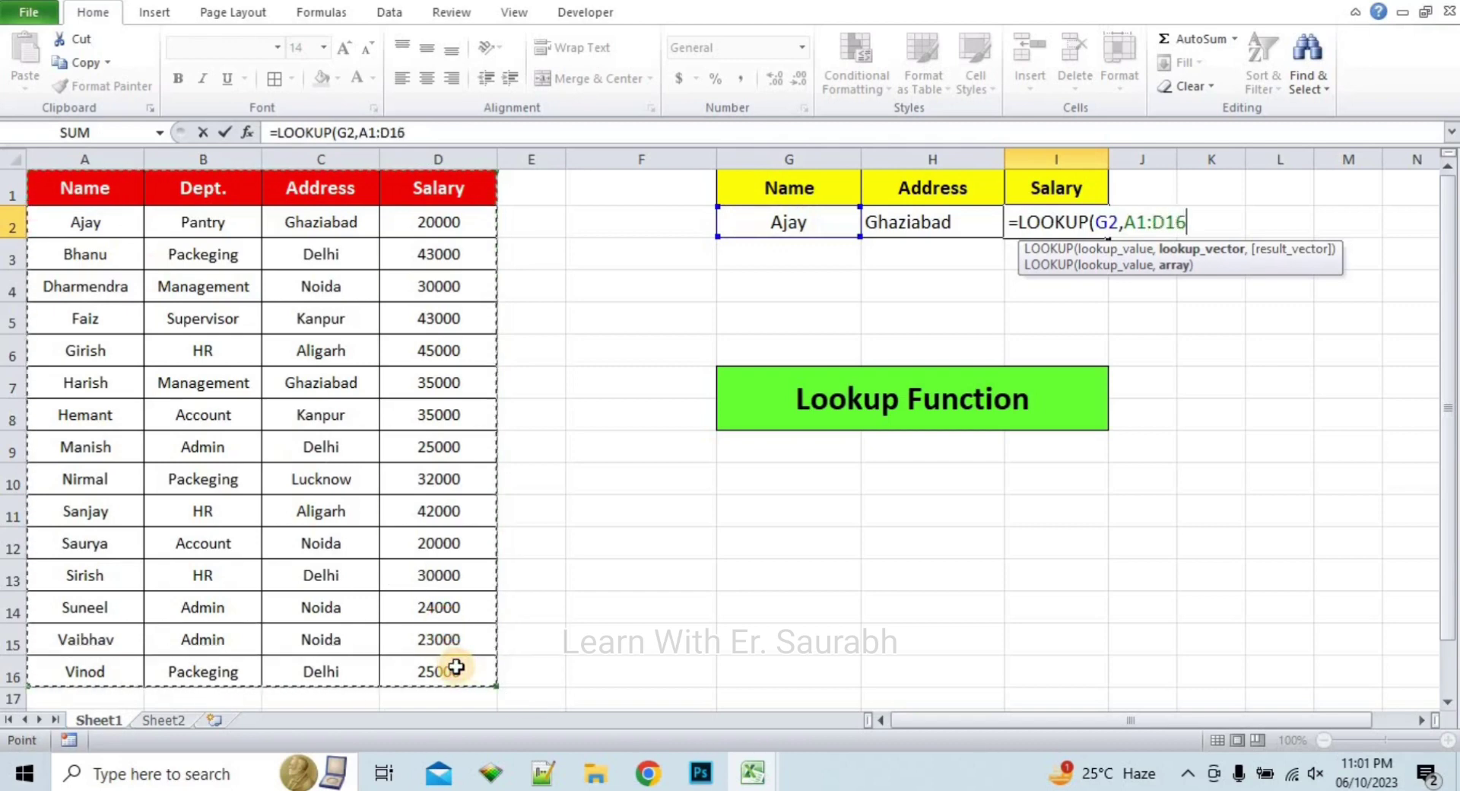
pyautogui.write(',')
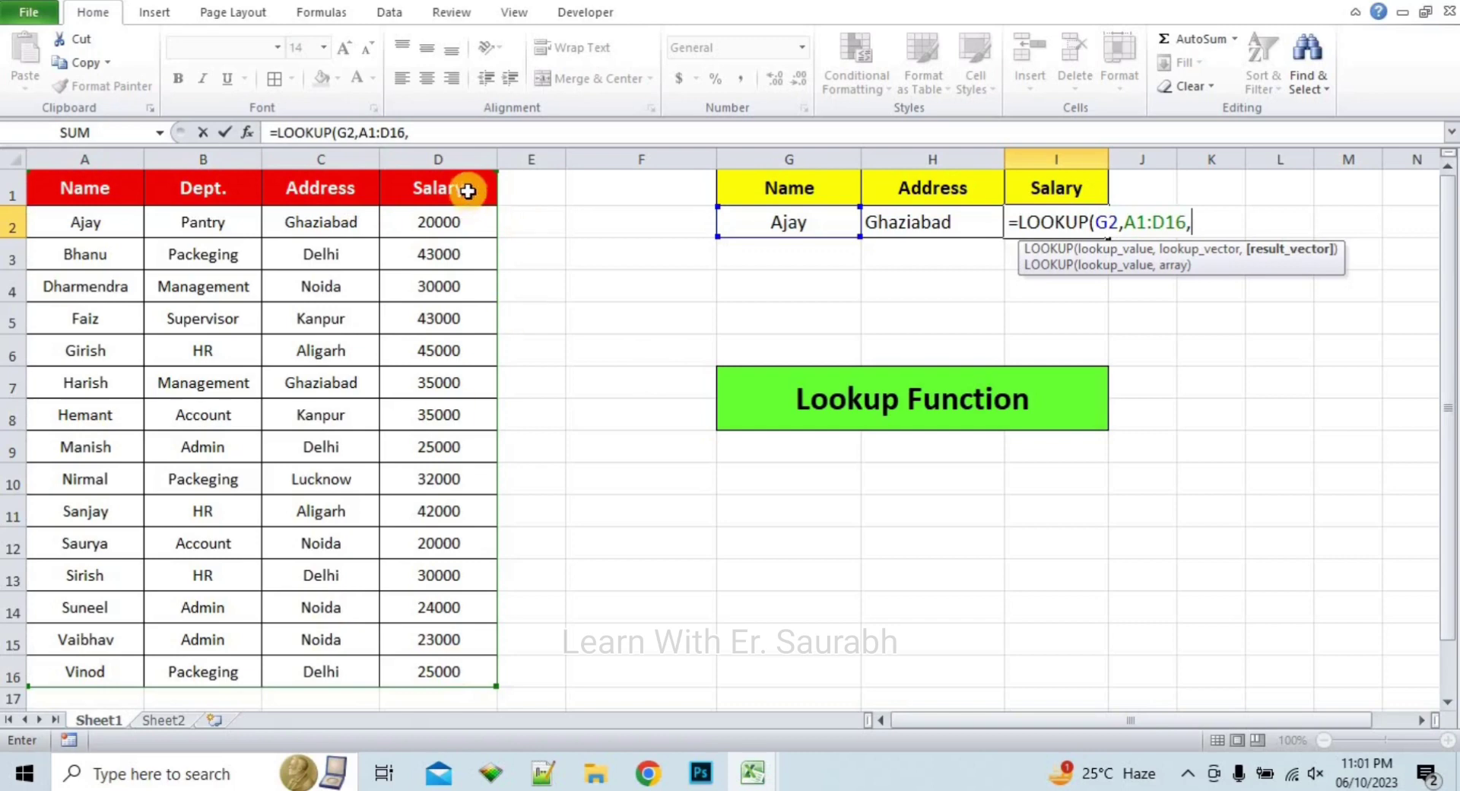
pyautogui.moveTo(467, 191); pyautogui.dragTo(450, 670)
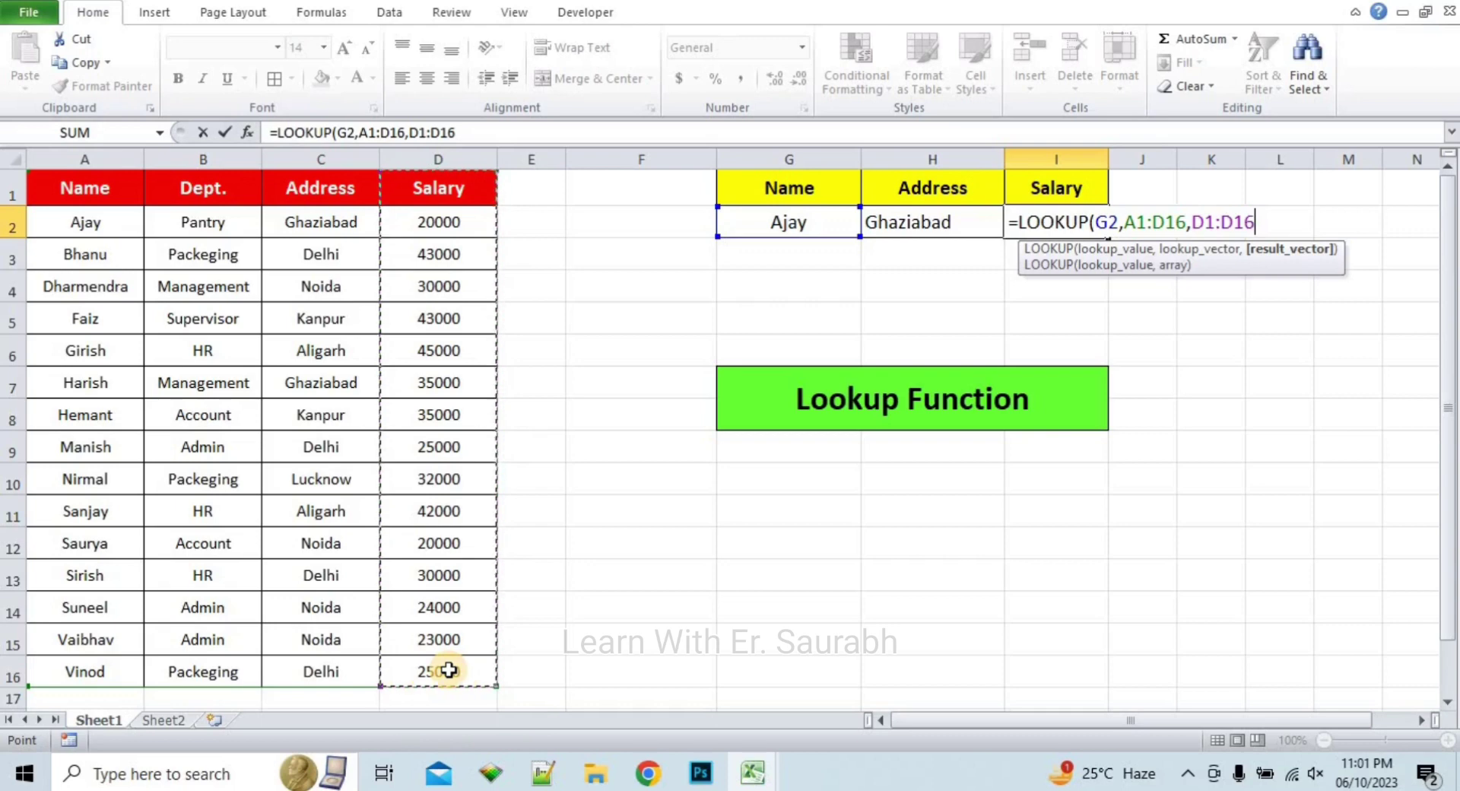
pyautogui.write(')')
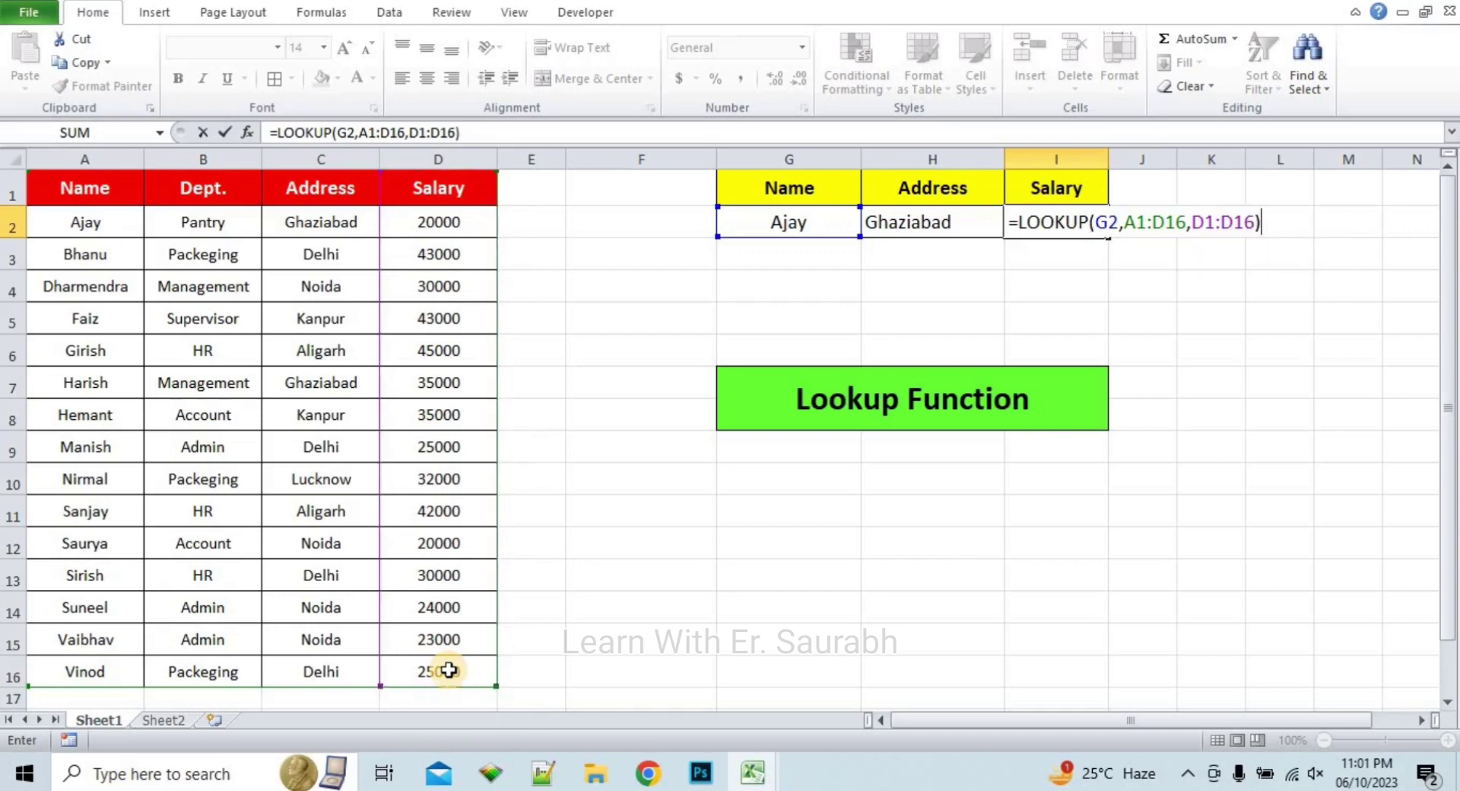
pyautogui.press('Return')
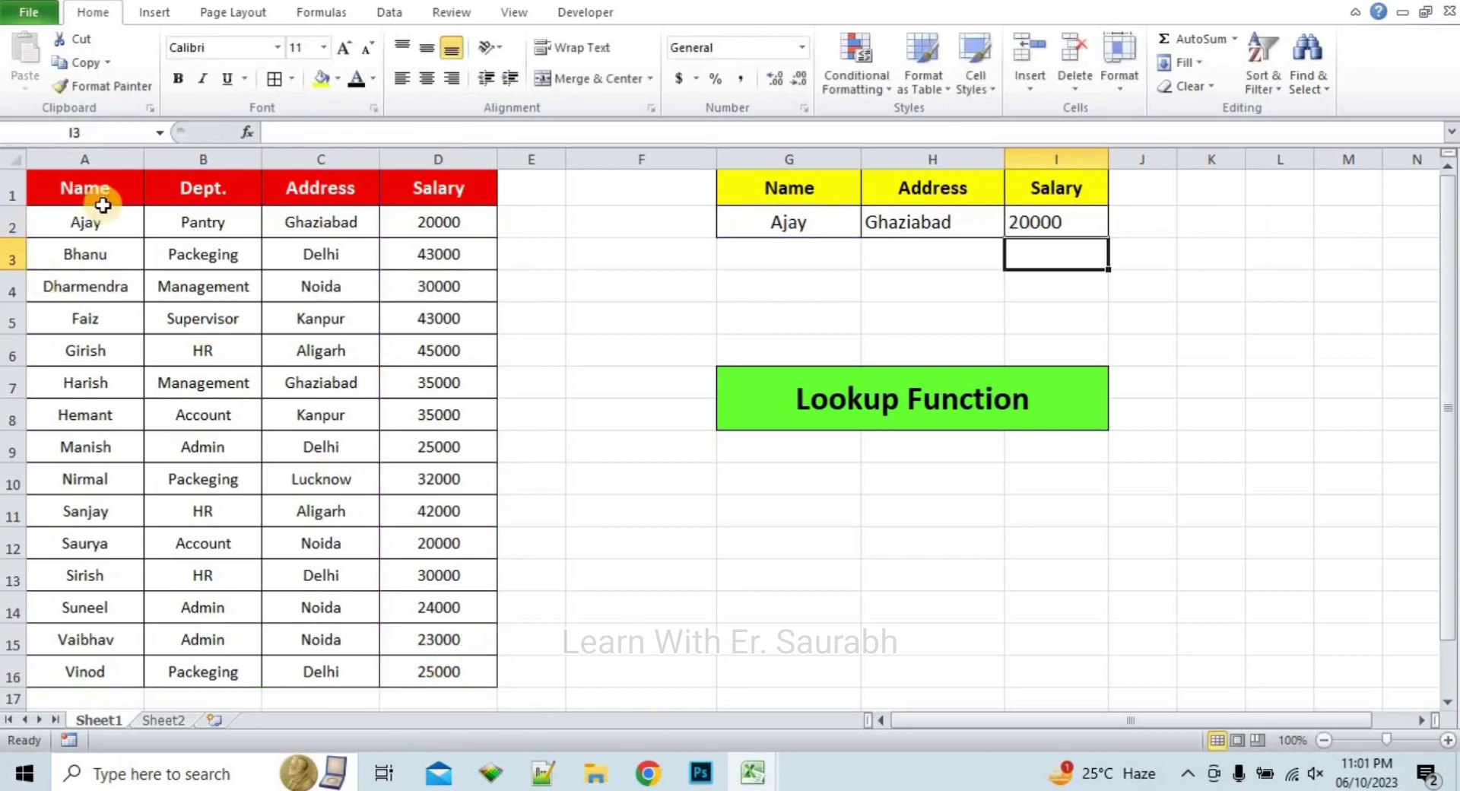
pyautogui.click(492, 232)
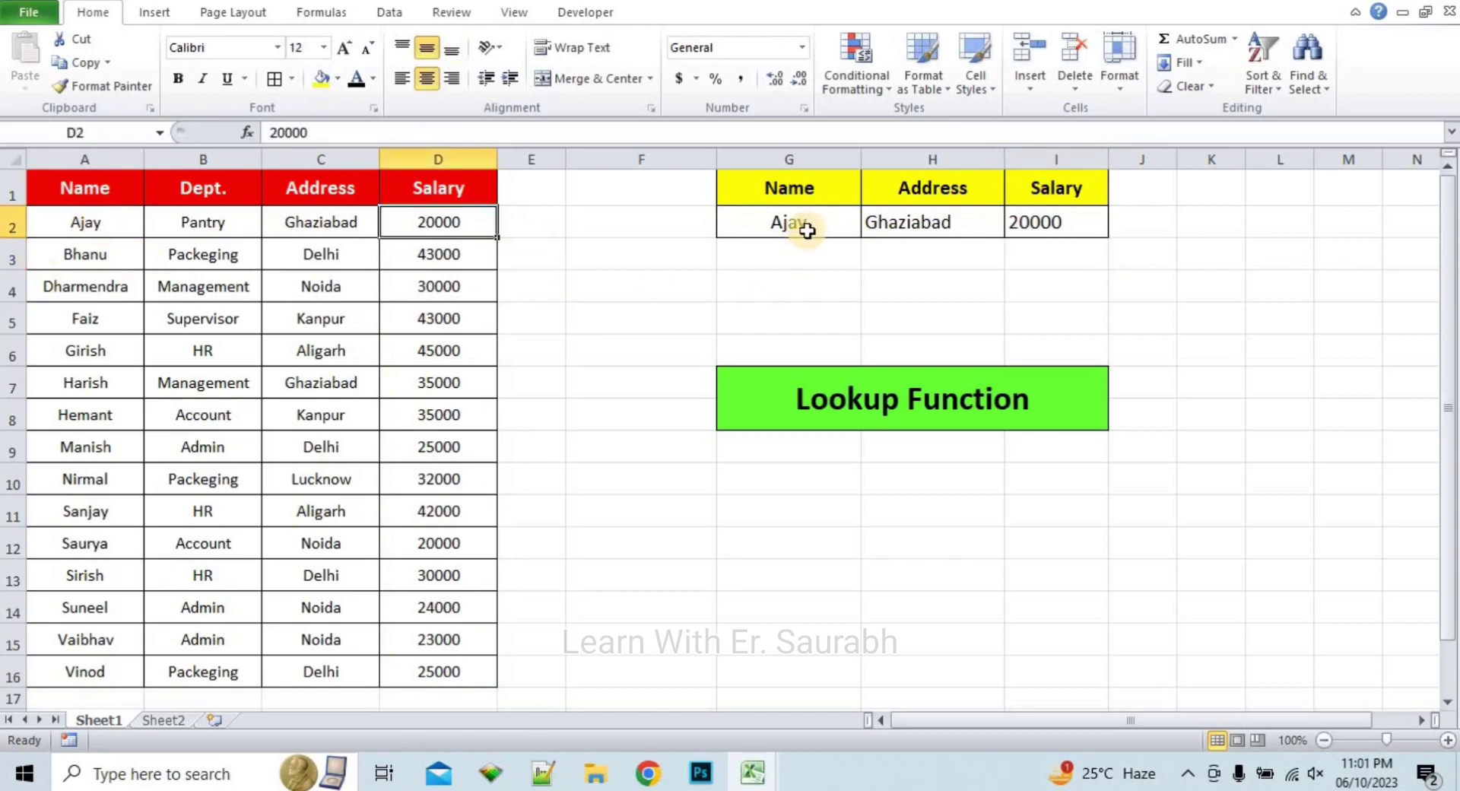
# Change the lookup name in G2 to Manish, giving Delhi and 25000
pyautogui.click(807, 230)
pyautogui.write('Manish')
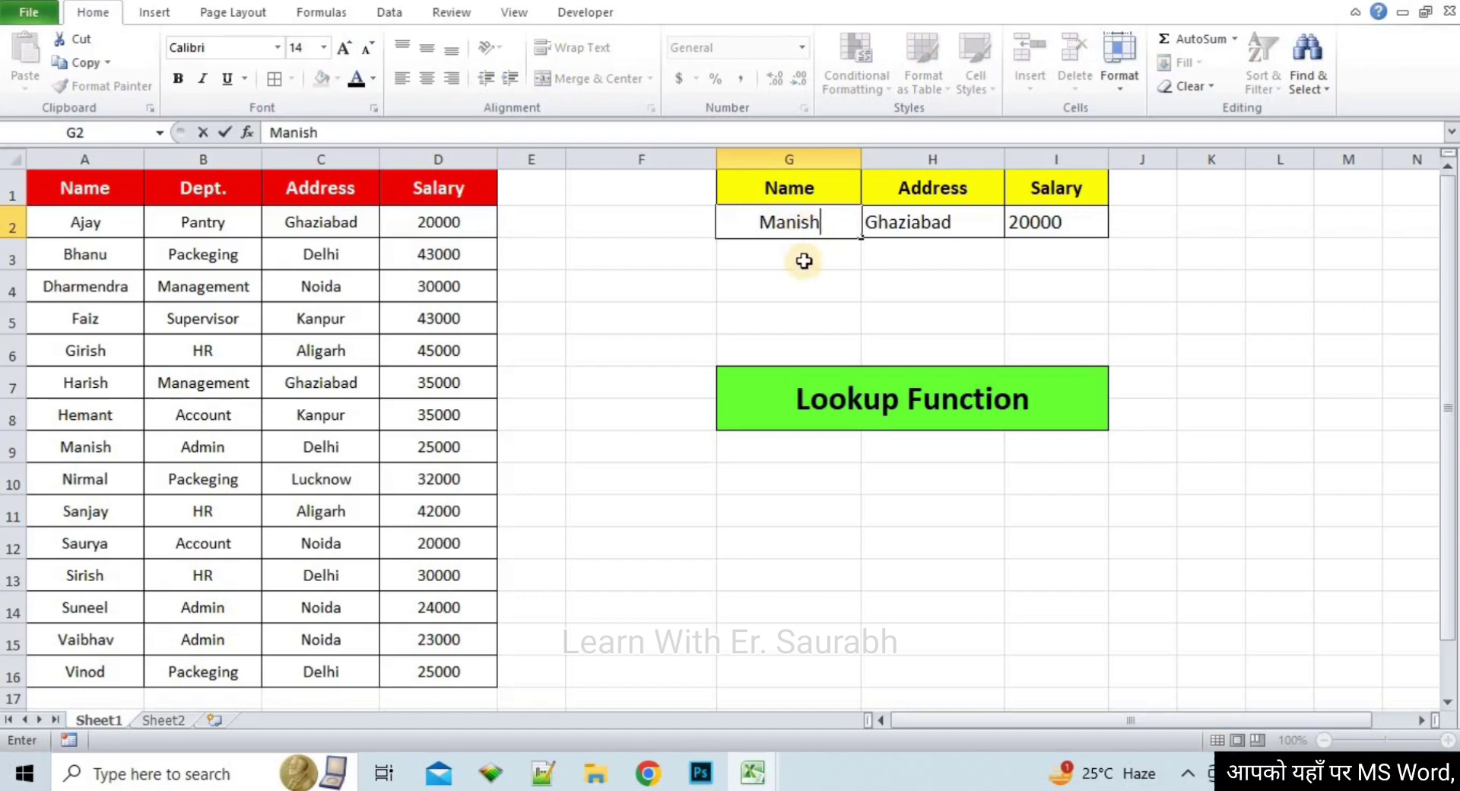
pyautogui.press('Return')
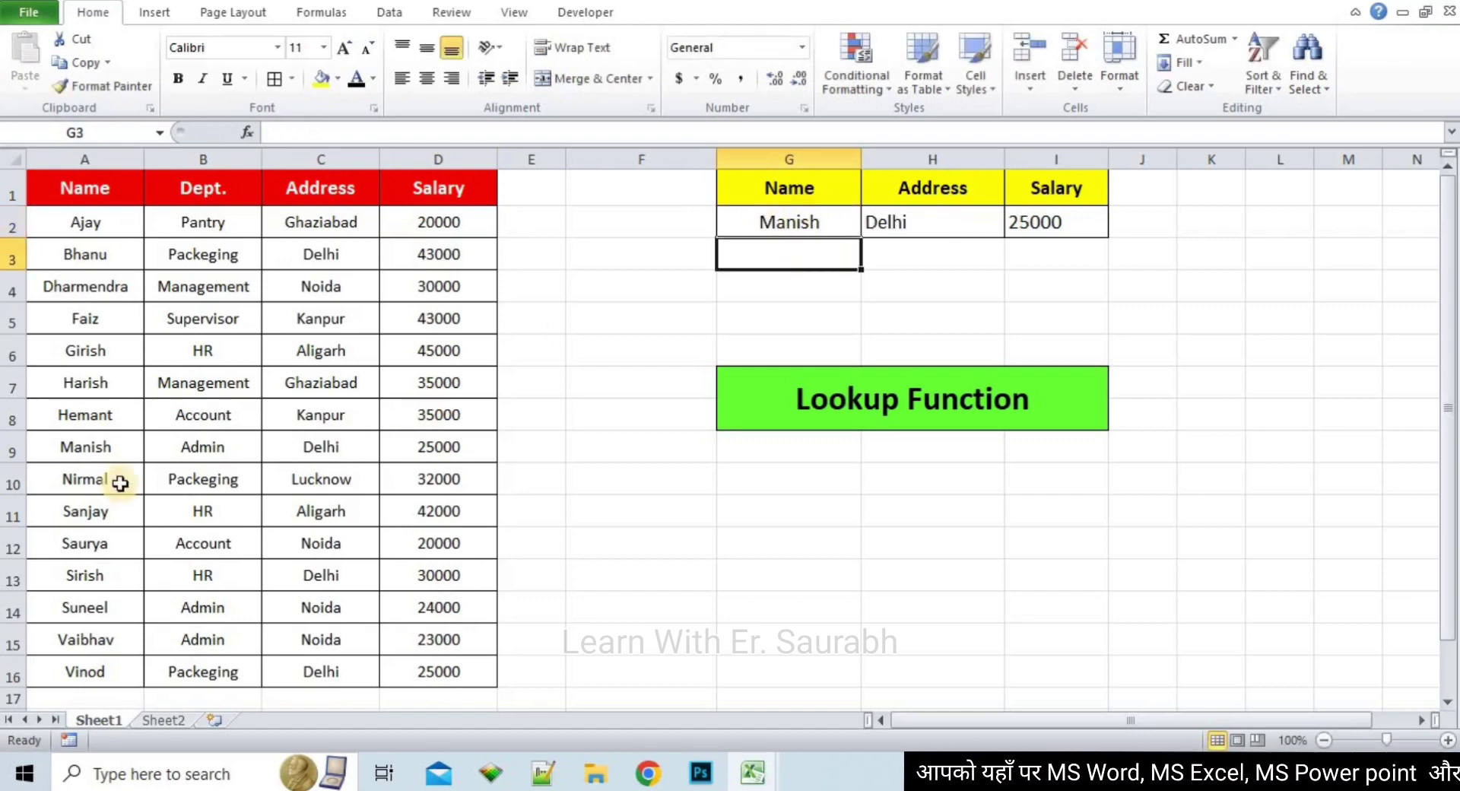
pyautogui.click(114, 449)
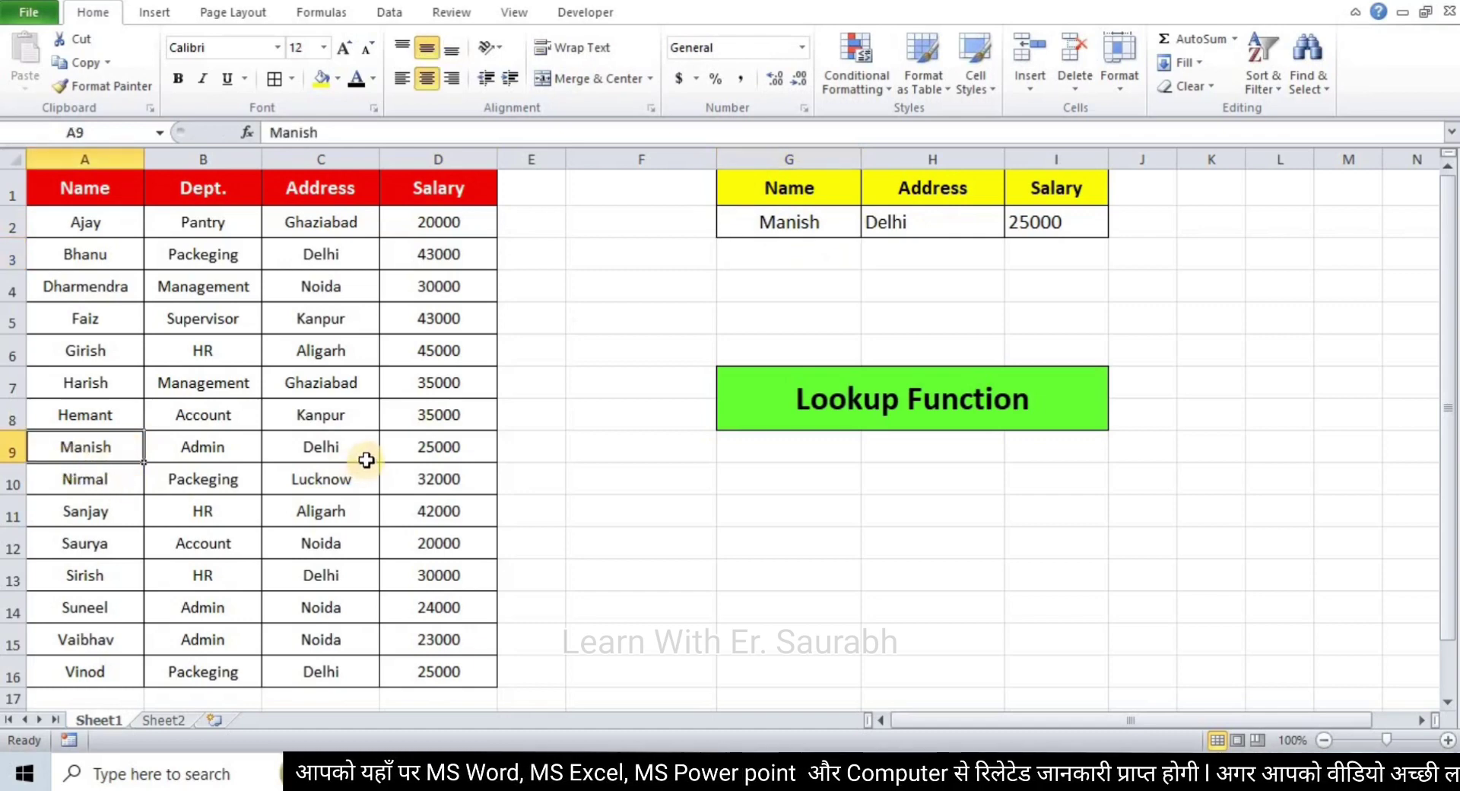
# Centre the Address result in H2 and the Salary result in I2
pyautogui.click(985, 257)
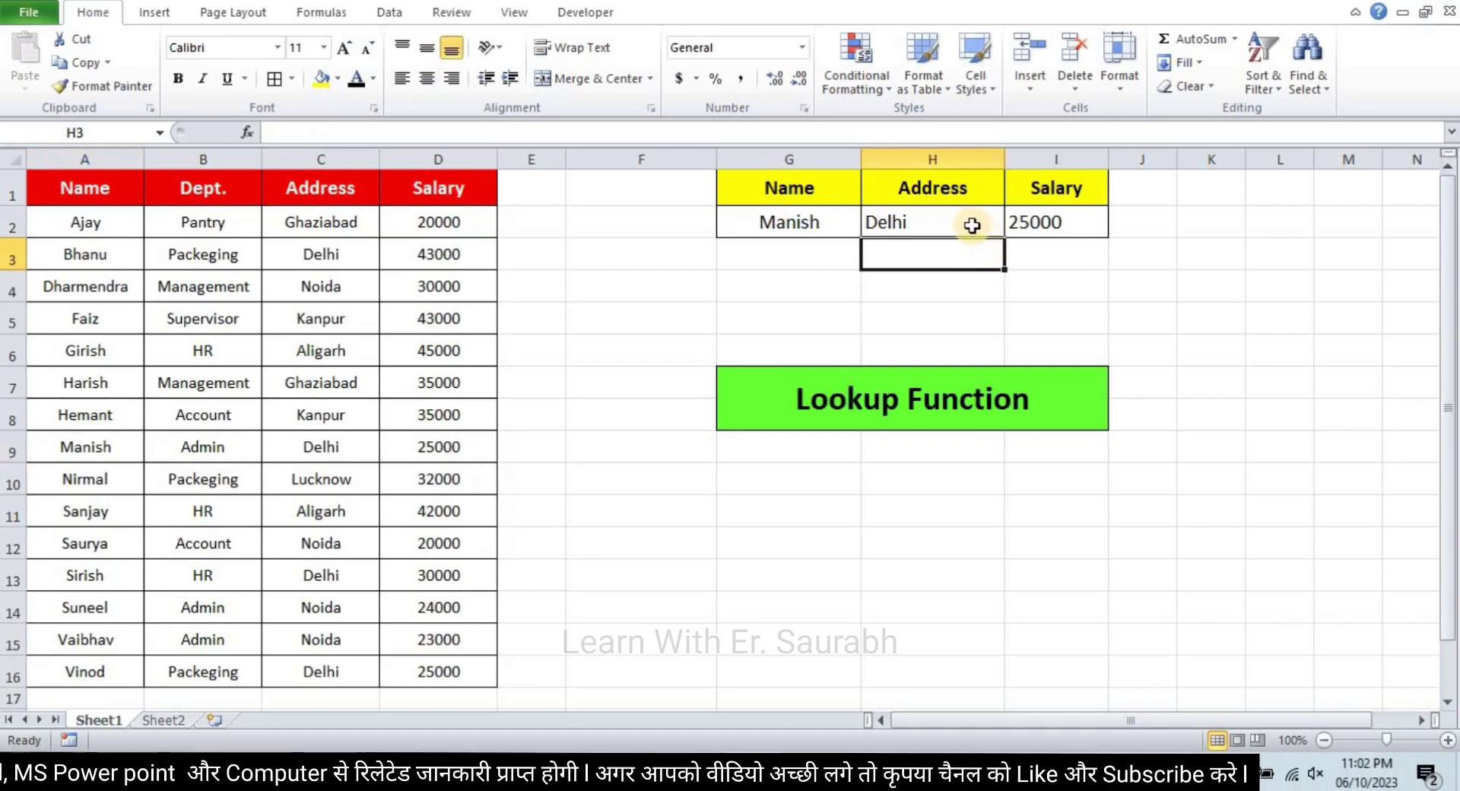
pyautogui.click(971, 225)
pyautogui.click(431, 76)
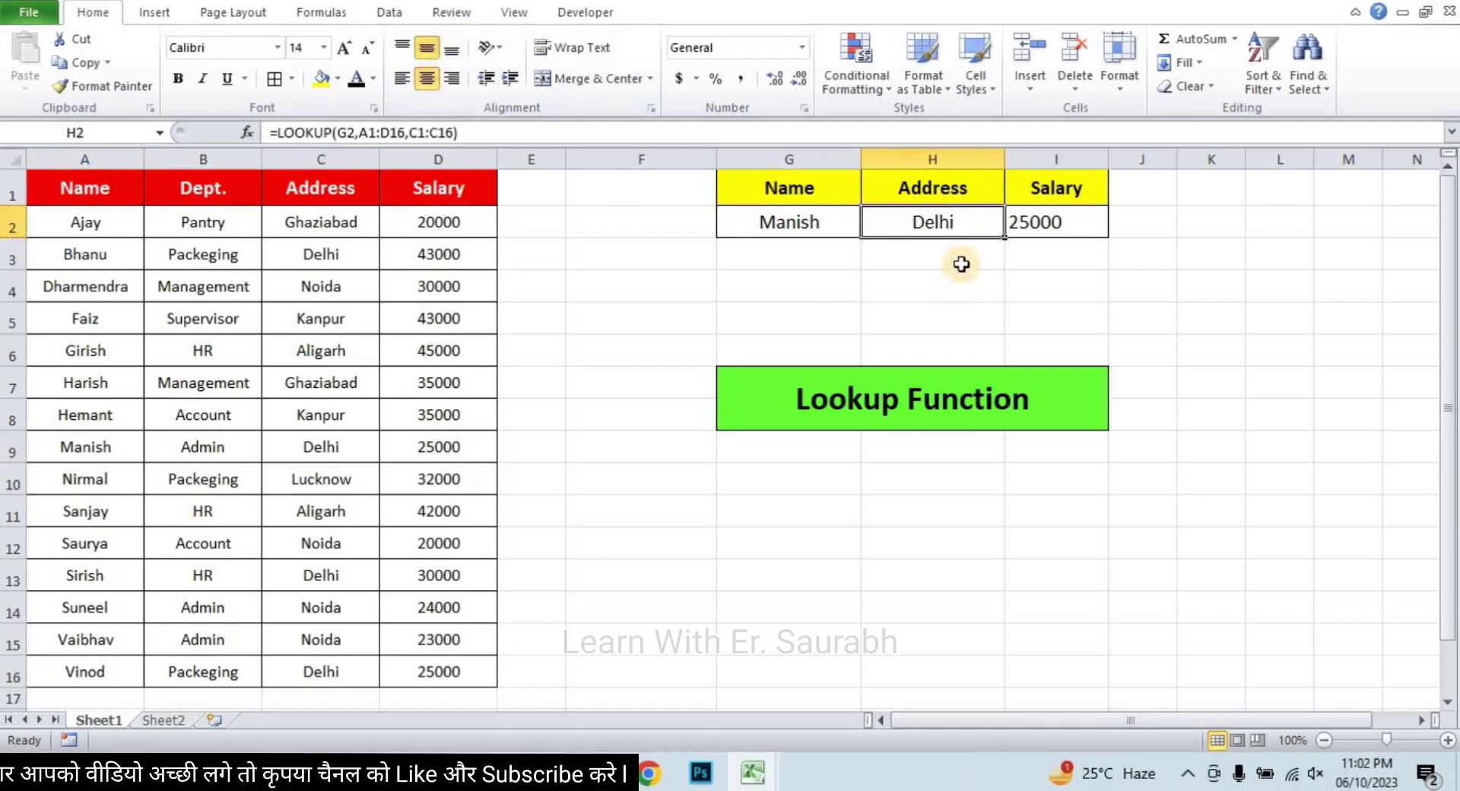
pyautogui.click(1098, 229)
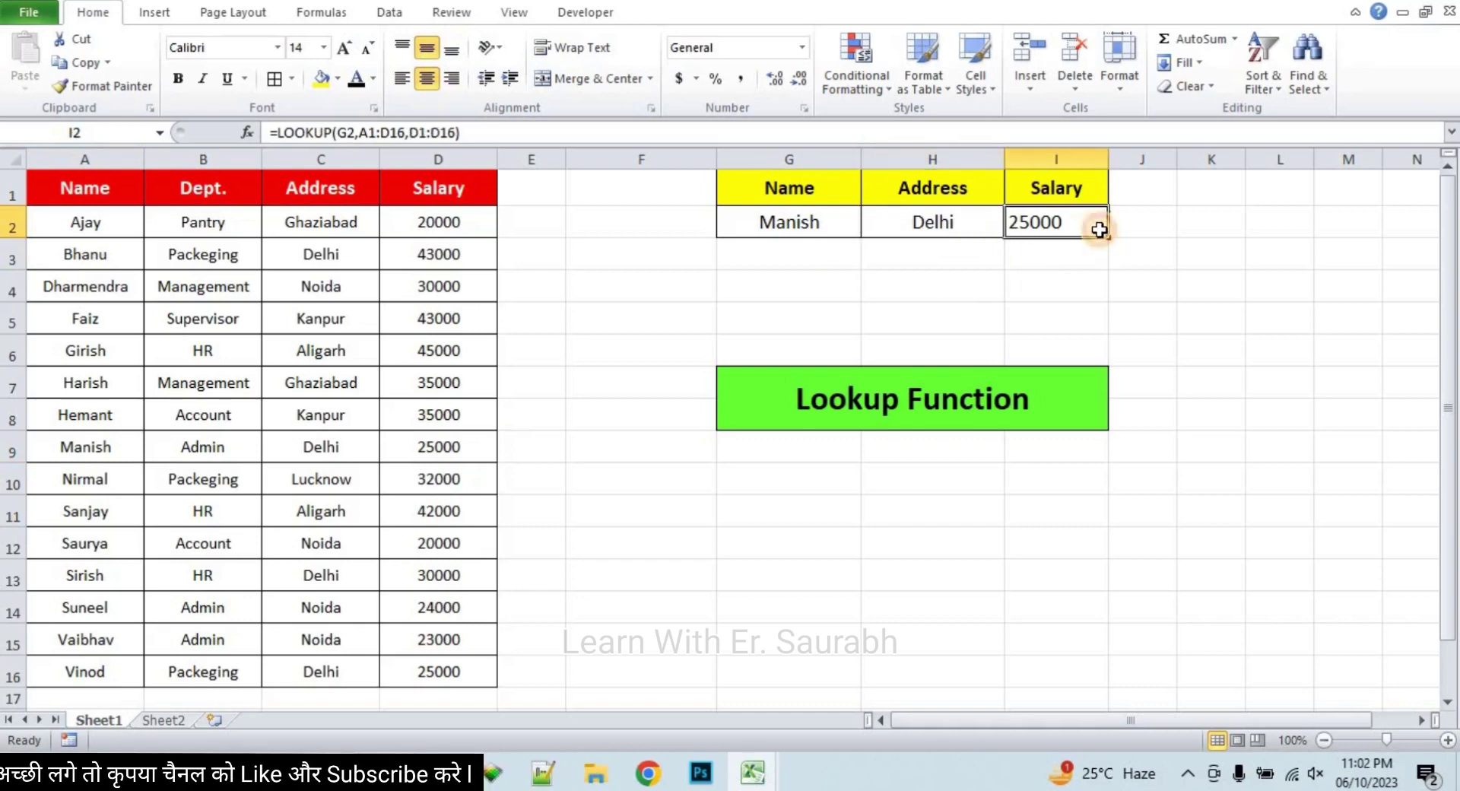
pyautogui.click(428, 79)
pyautogui.click(854, 308)
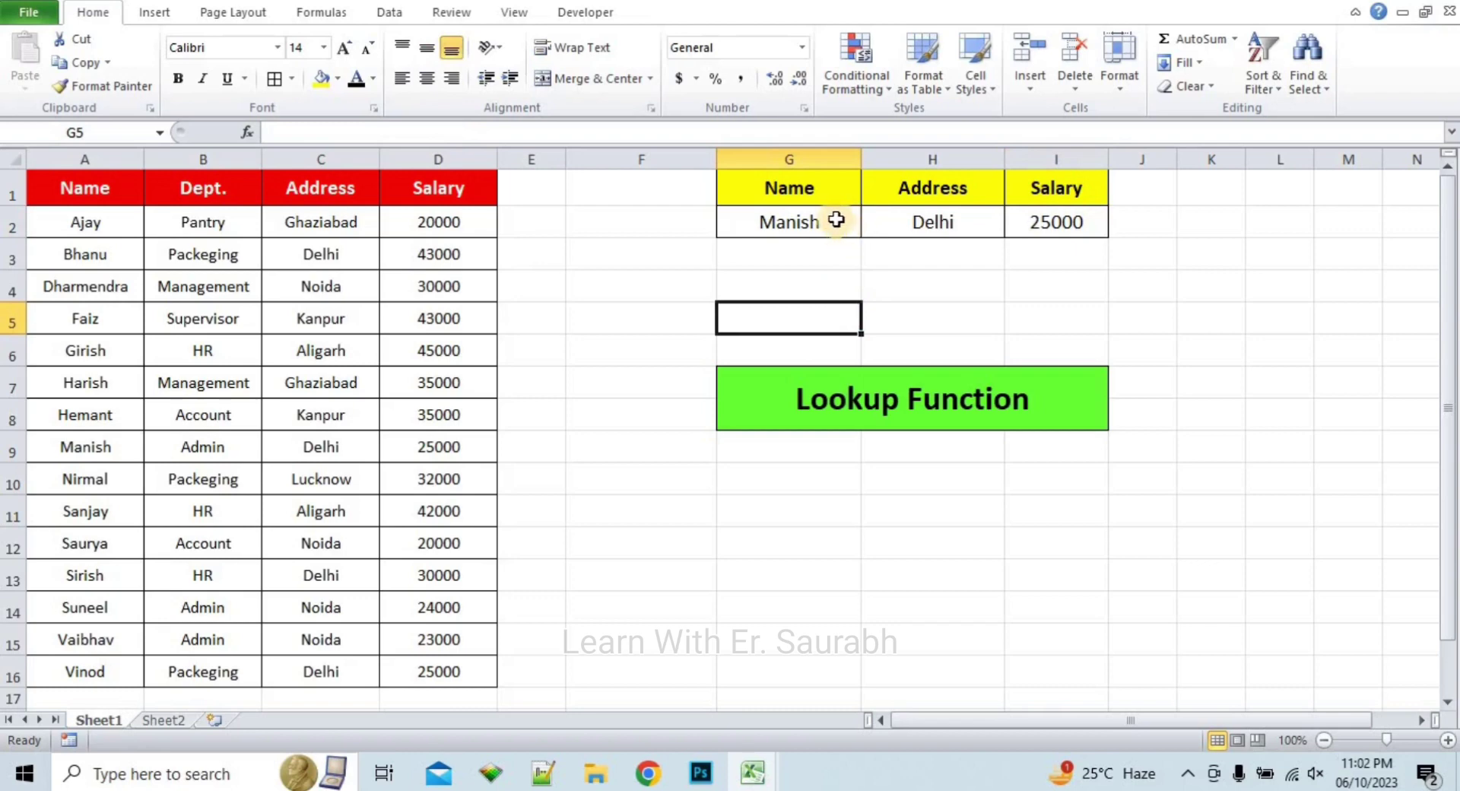
pyautogui.click(836, 220)
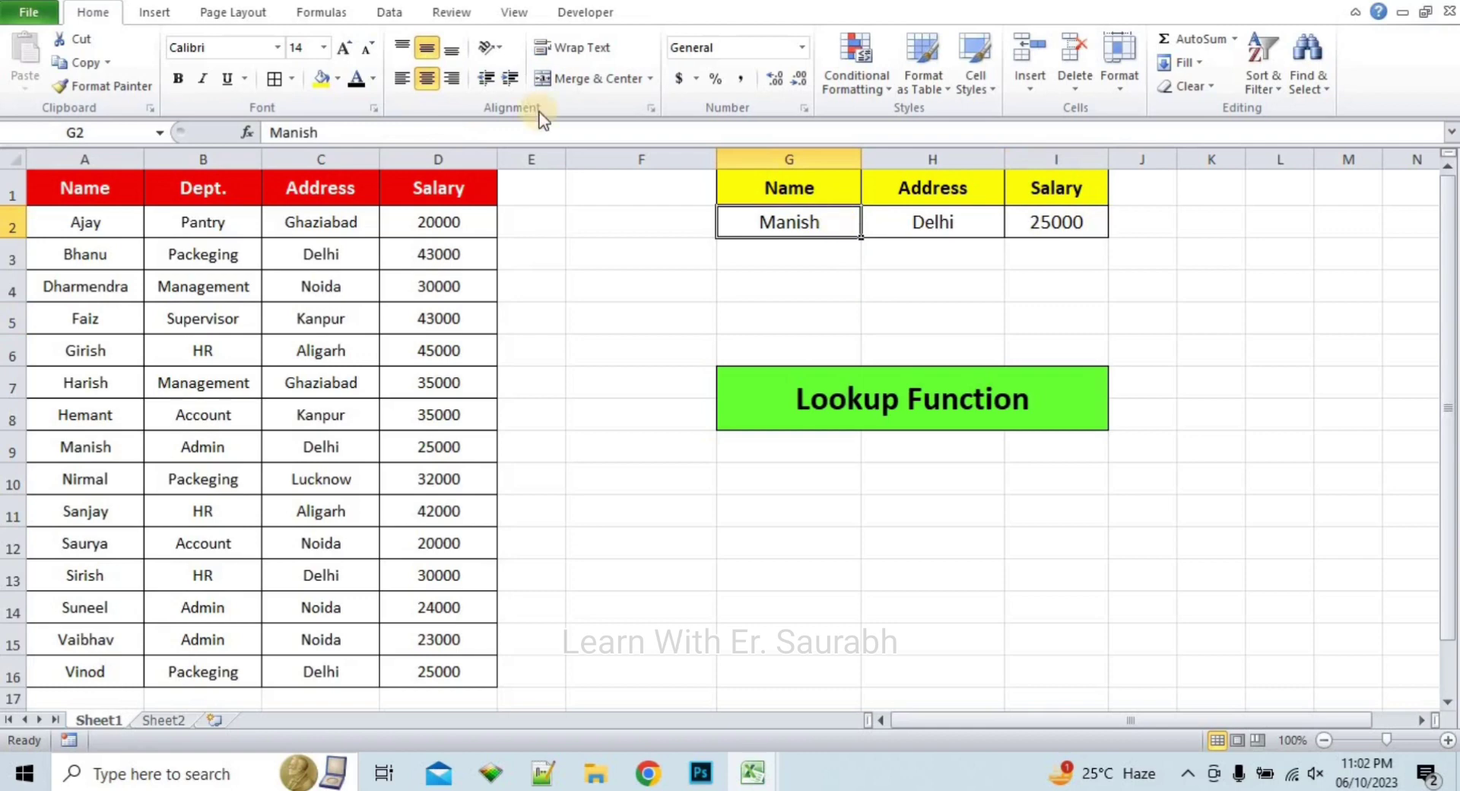
# Add List data validation to G2 with source =$A$1:$A$16, the employee names
pyautogui.click(391, 13)
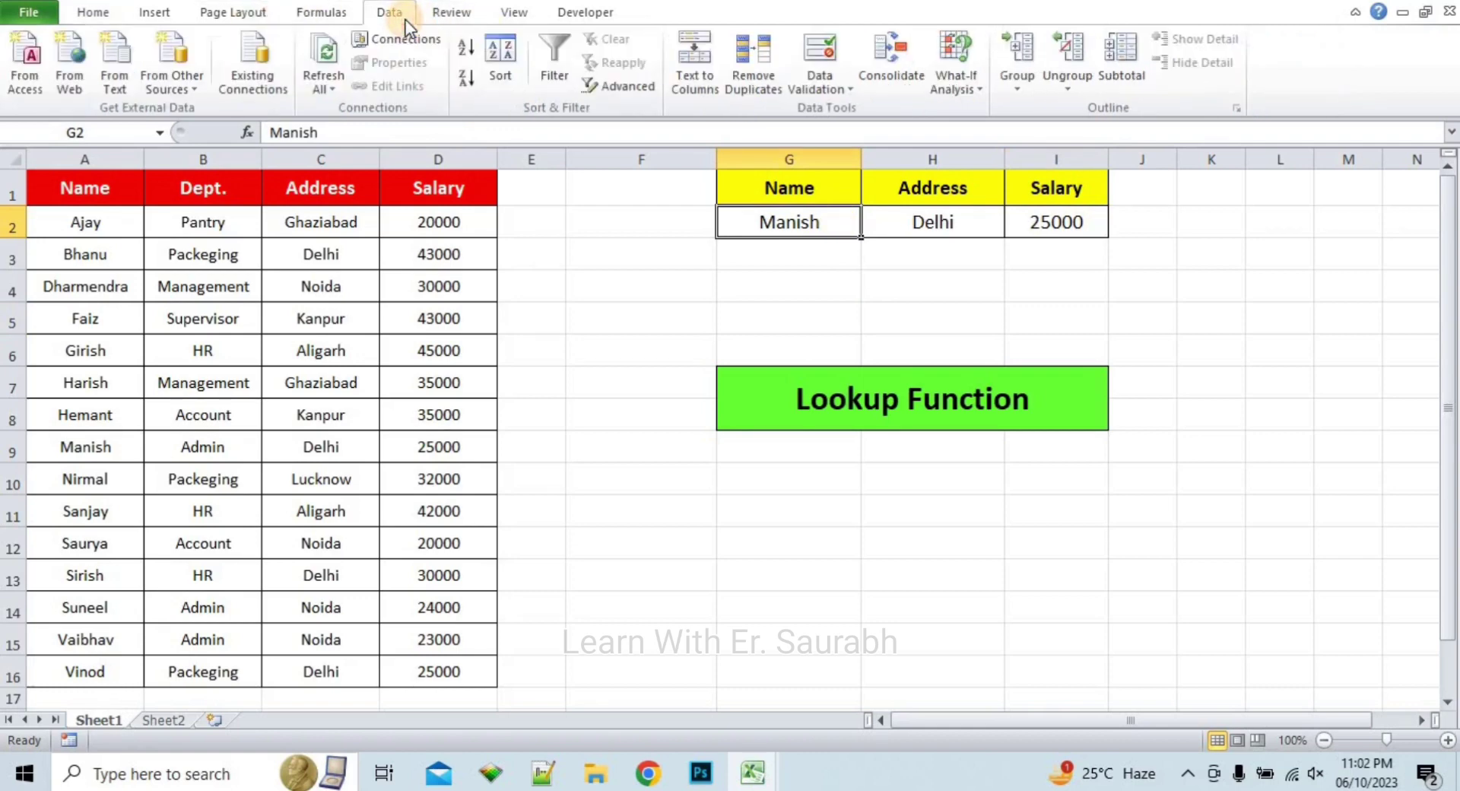
pyautogui.click(850, 89)
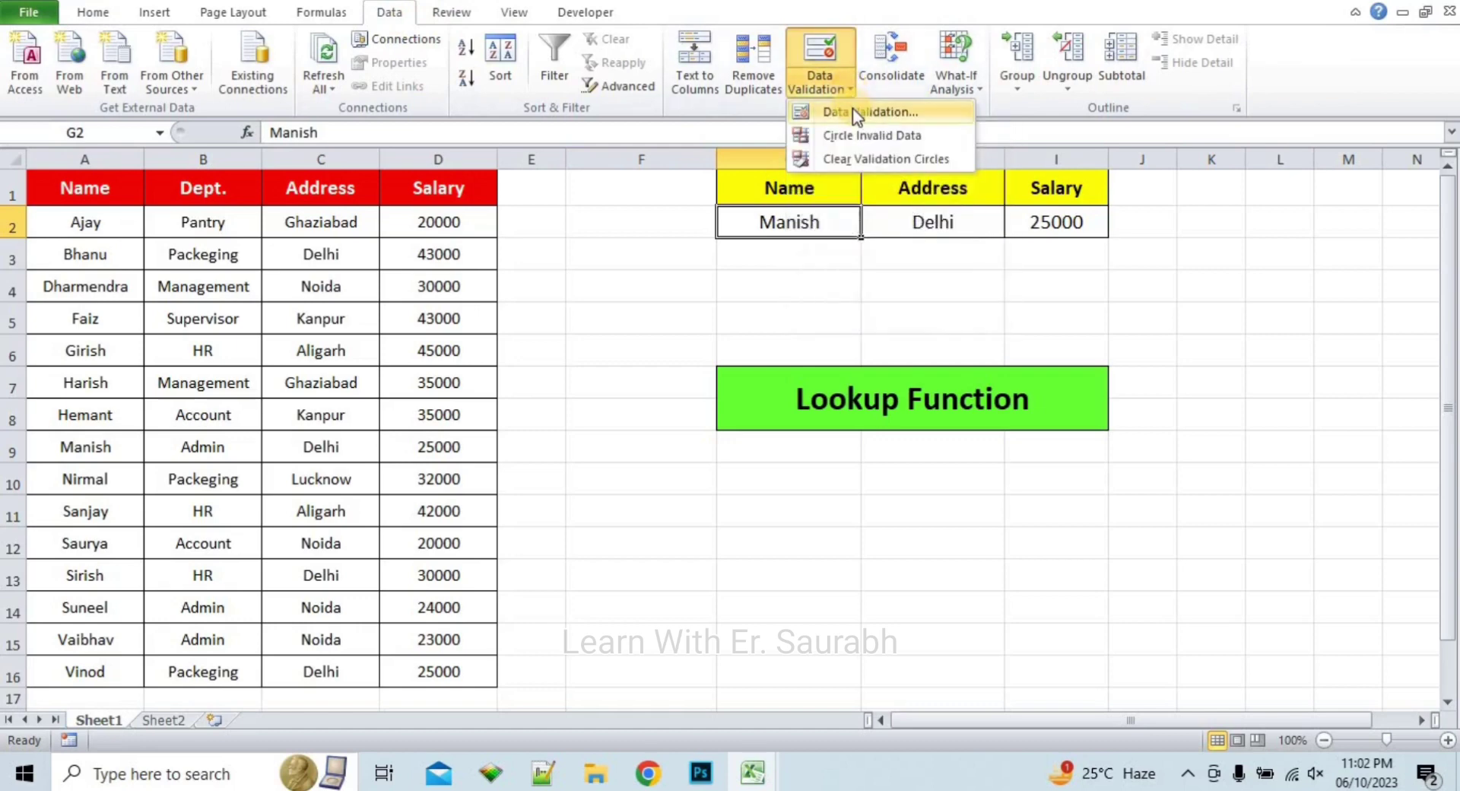
pyautogui.click(858, 114)
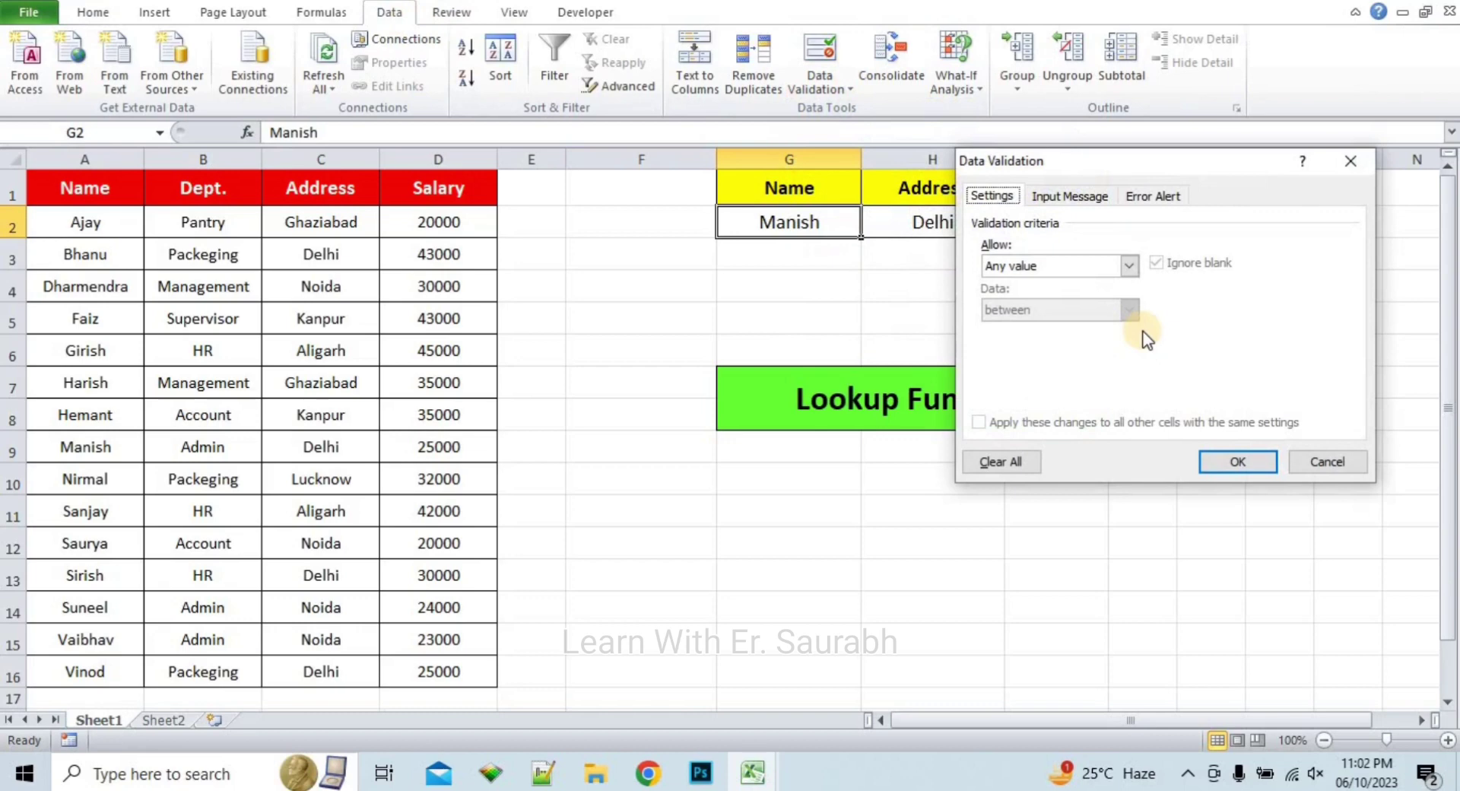
pyautogui.click(1129, 266)
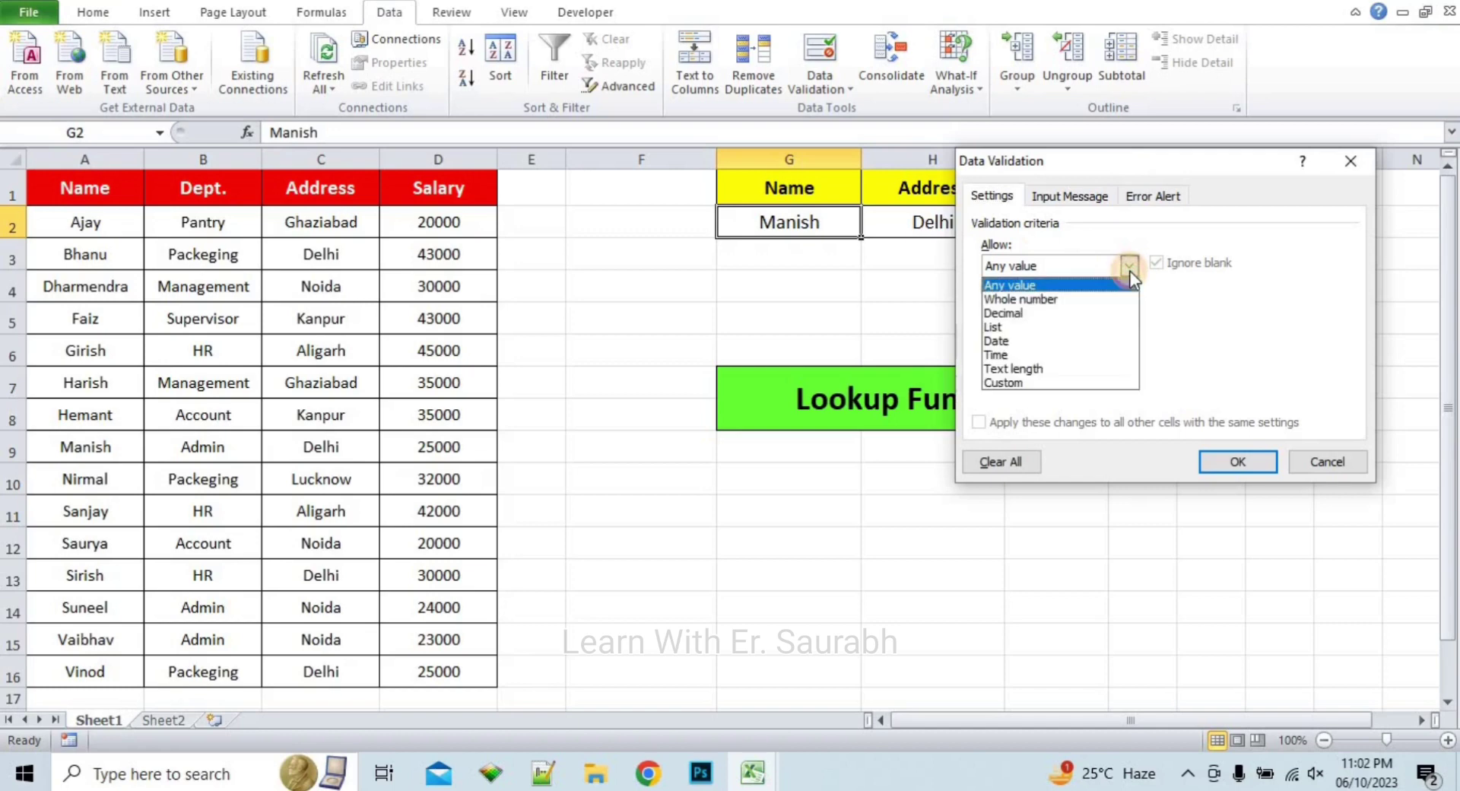
pyautogui.click(1093, 329)
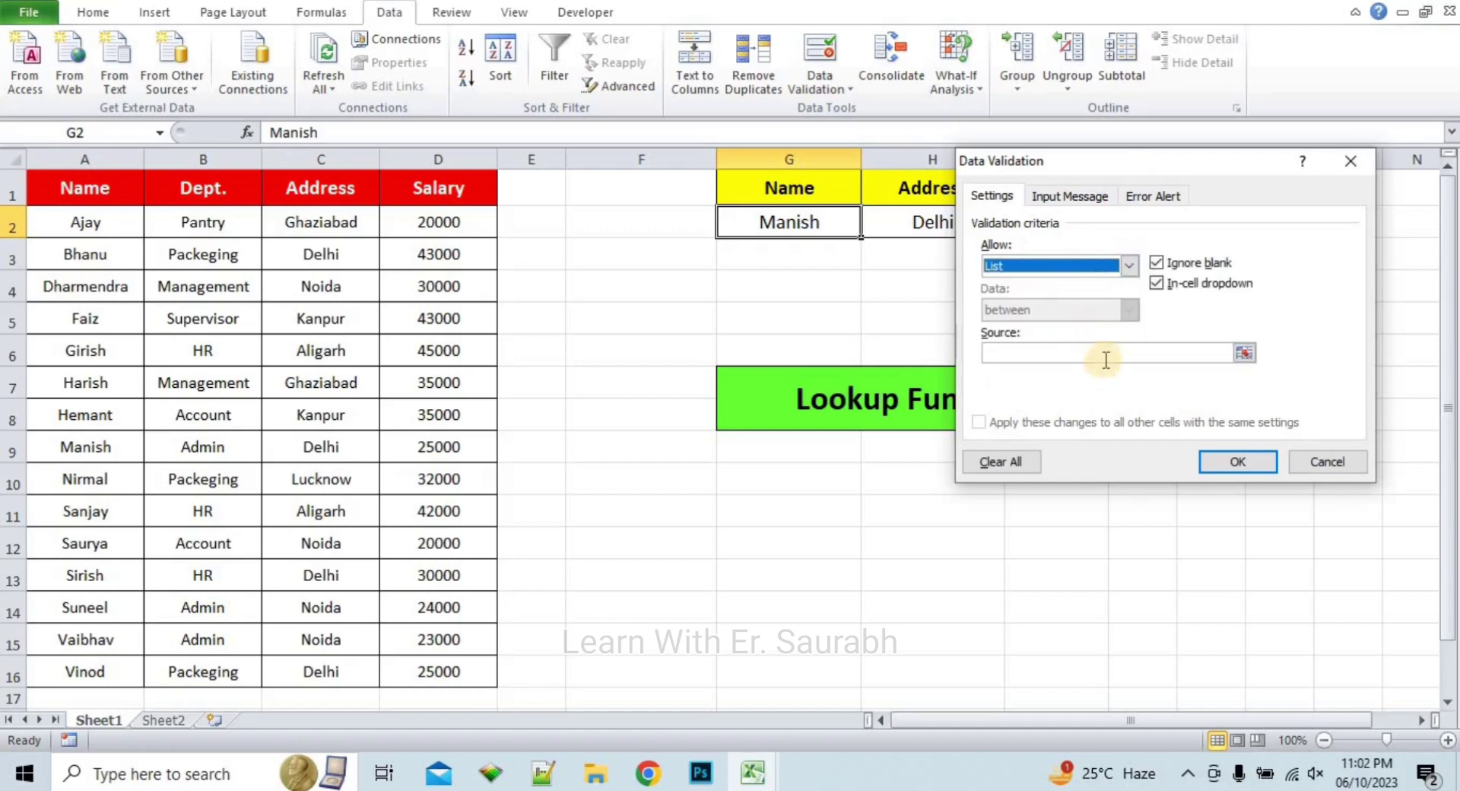
pyautogui.click(1105, 355)
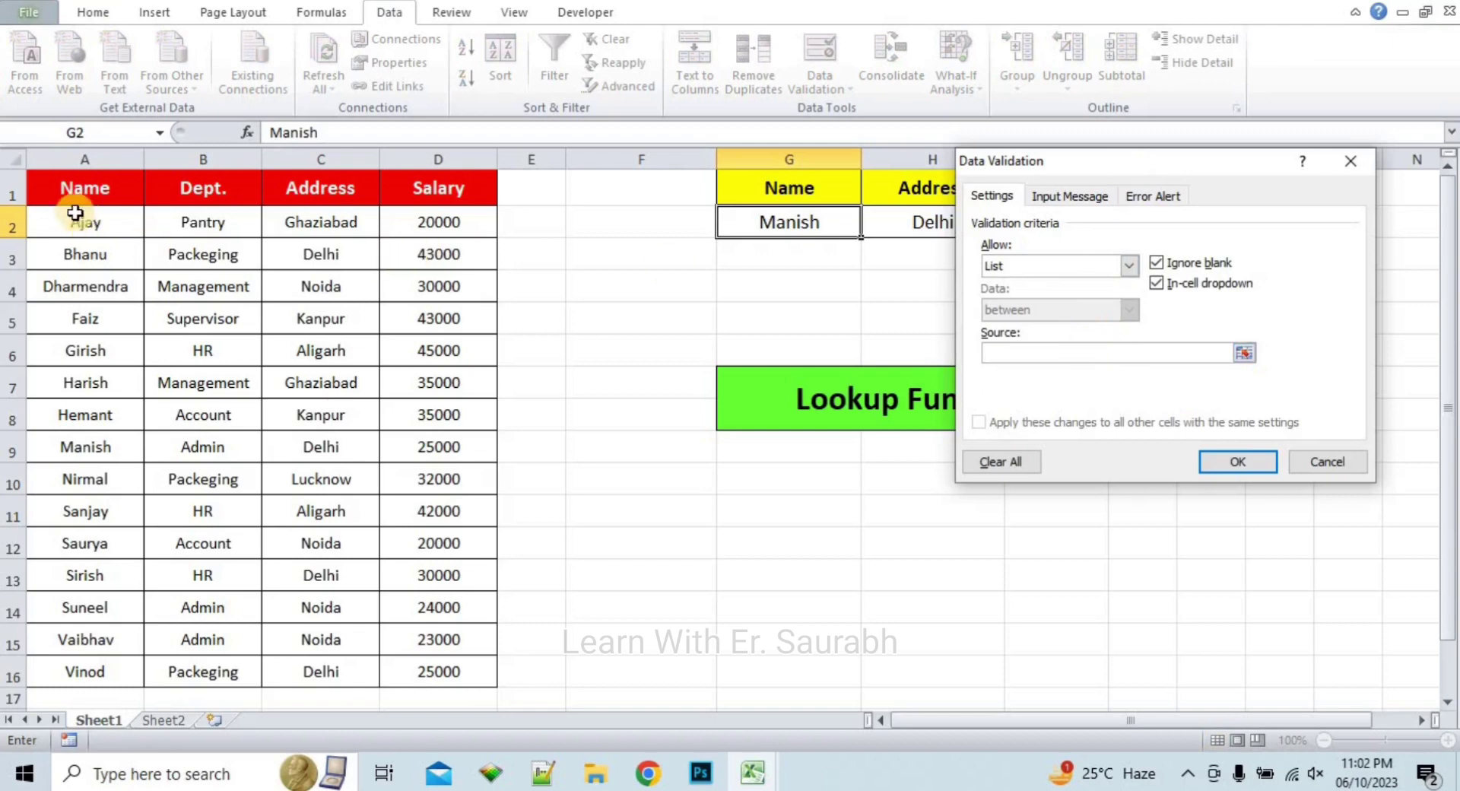
pyautogui.moveTo(62, 196); pyautogui.dragTo(120, 668)
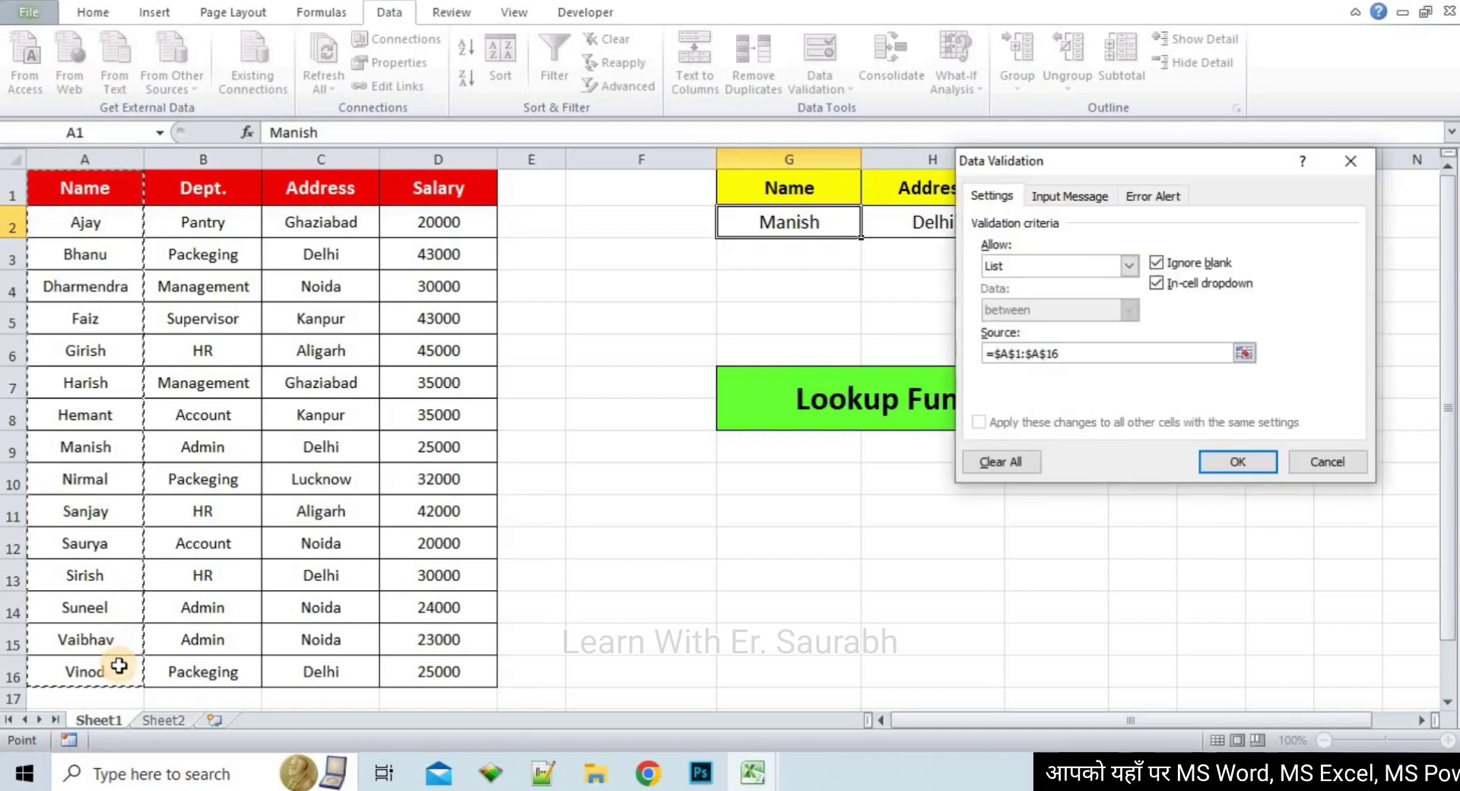
pyautogui.click(1236, 461)
# Pick Nirmal from the G2 name dropdown
pyautogui.click(910, 304)
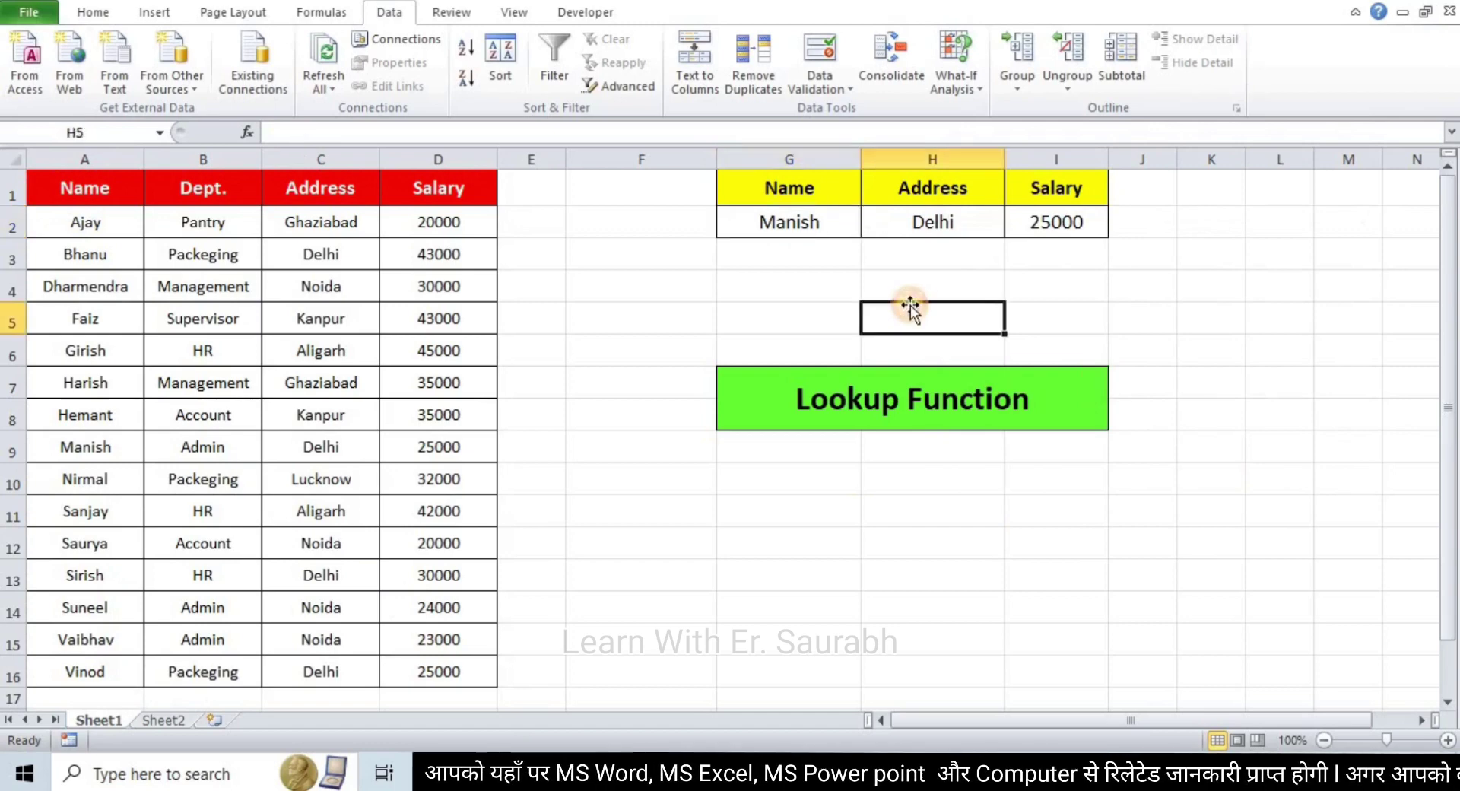
pyautogui.click(798, 222)
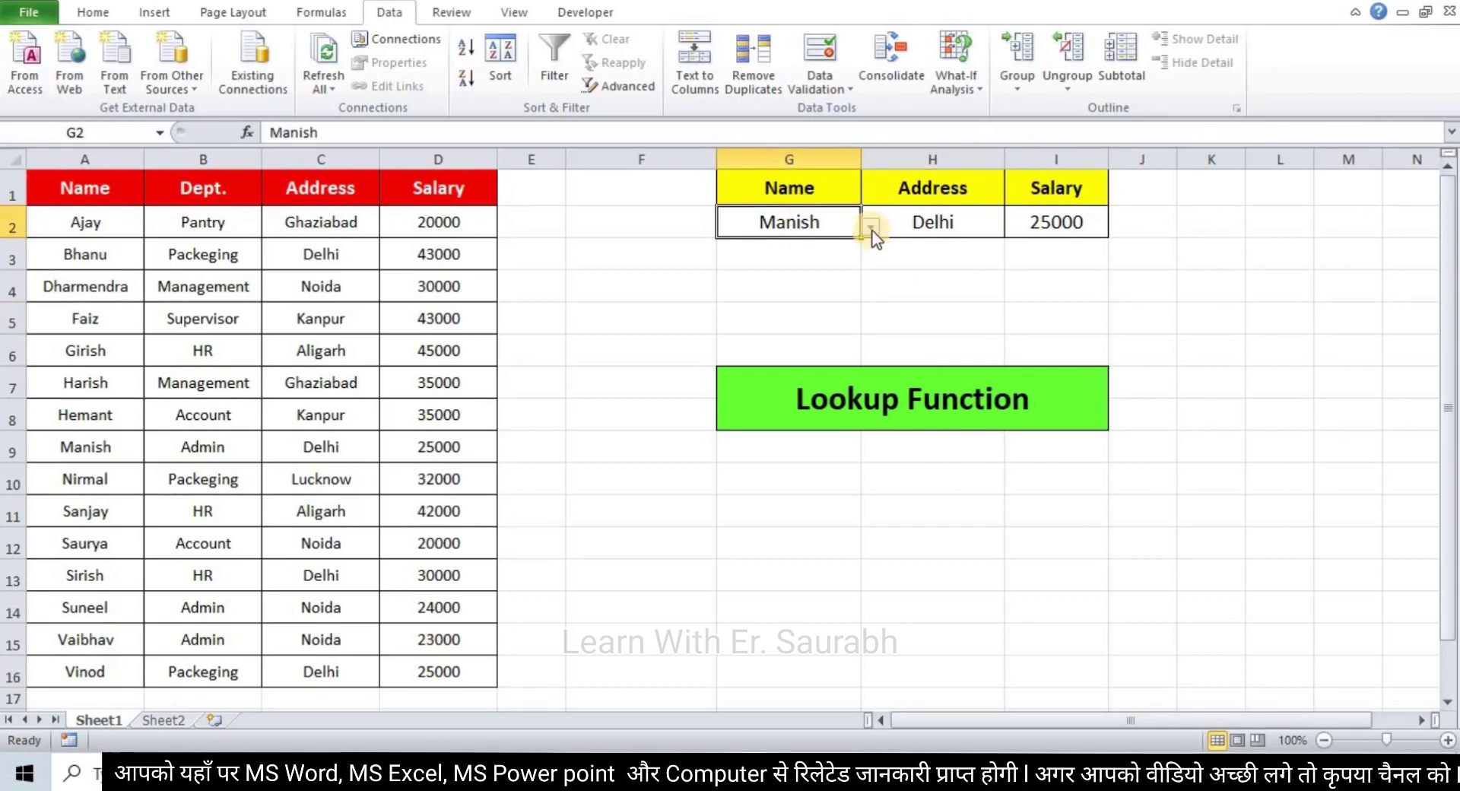
pyautogui.click(870, 227)
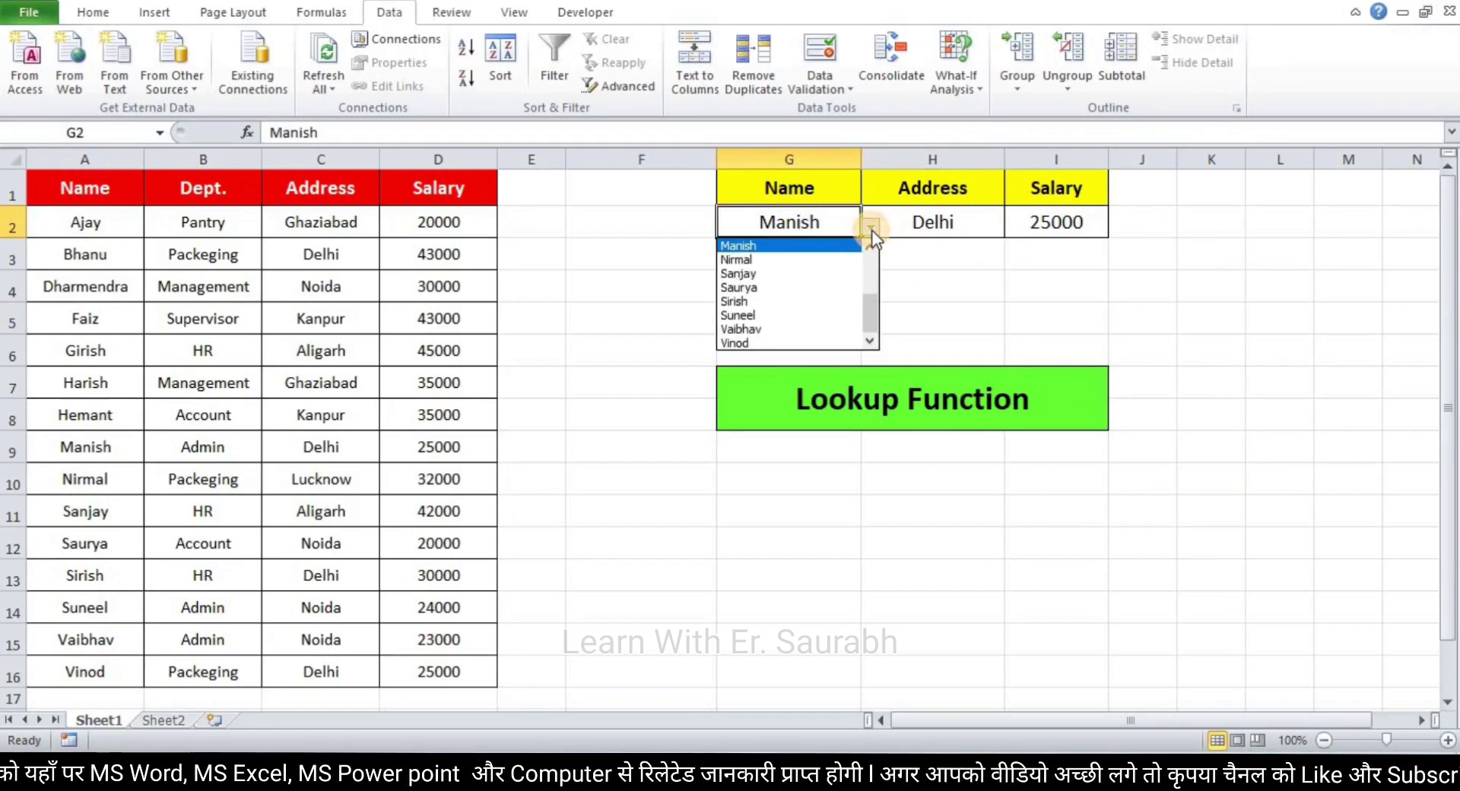
pyautogui.click(826, 260)
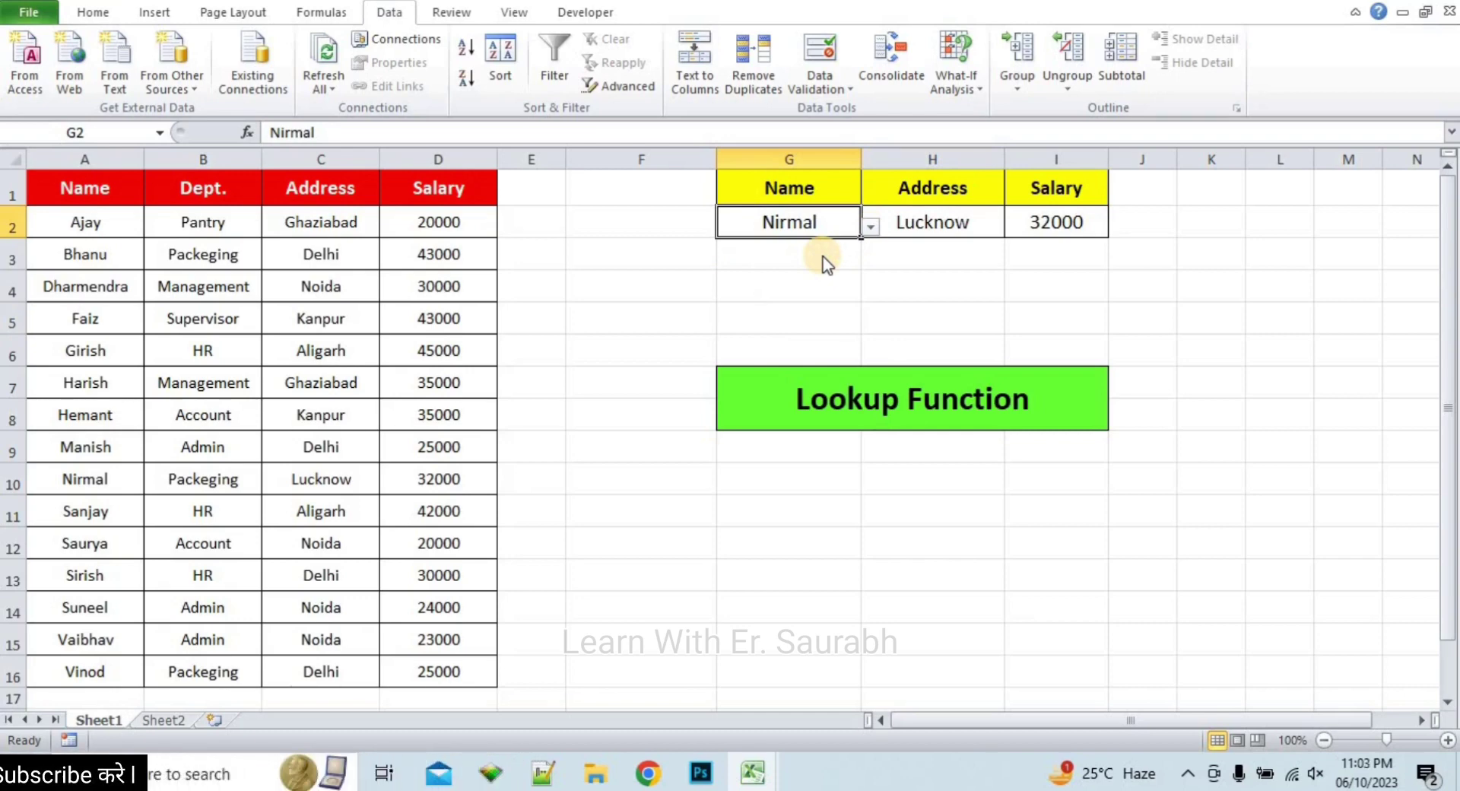
# Choose Dharmendra from the dropdown, so the lookups show Noida and 30000
pyautogui.click(870, 230)
pyautogui.moveTo(870, 320); pyautogui.dragTo(870, 276)
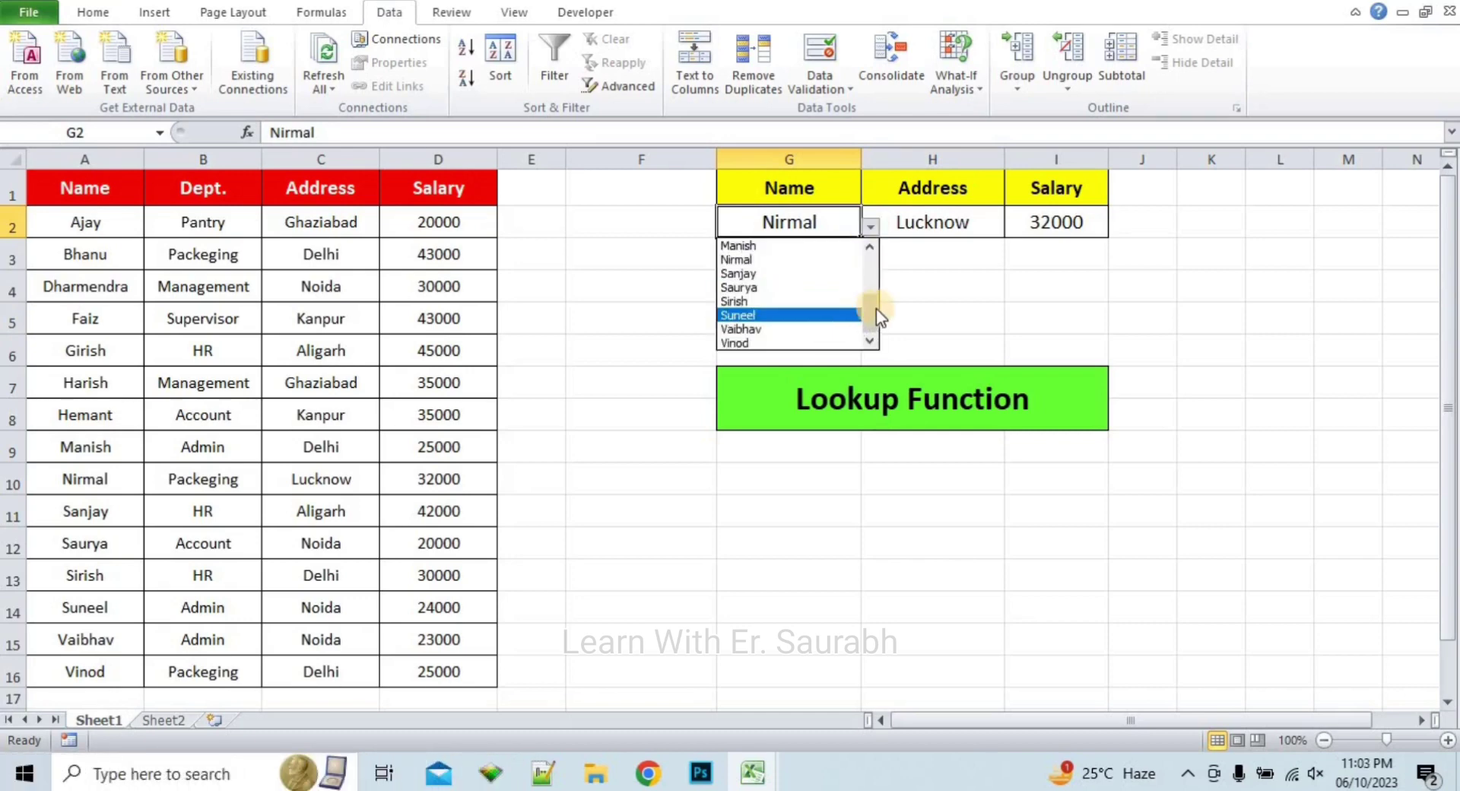
pyautogui.scroll(-1, 870, 276)
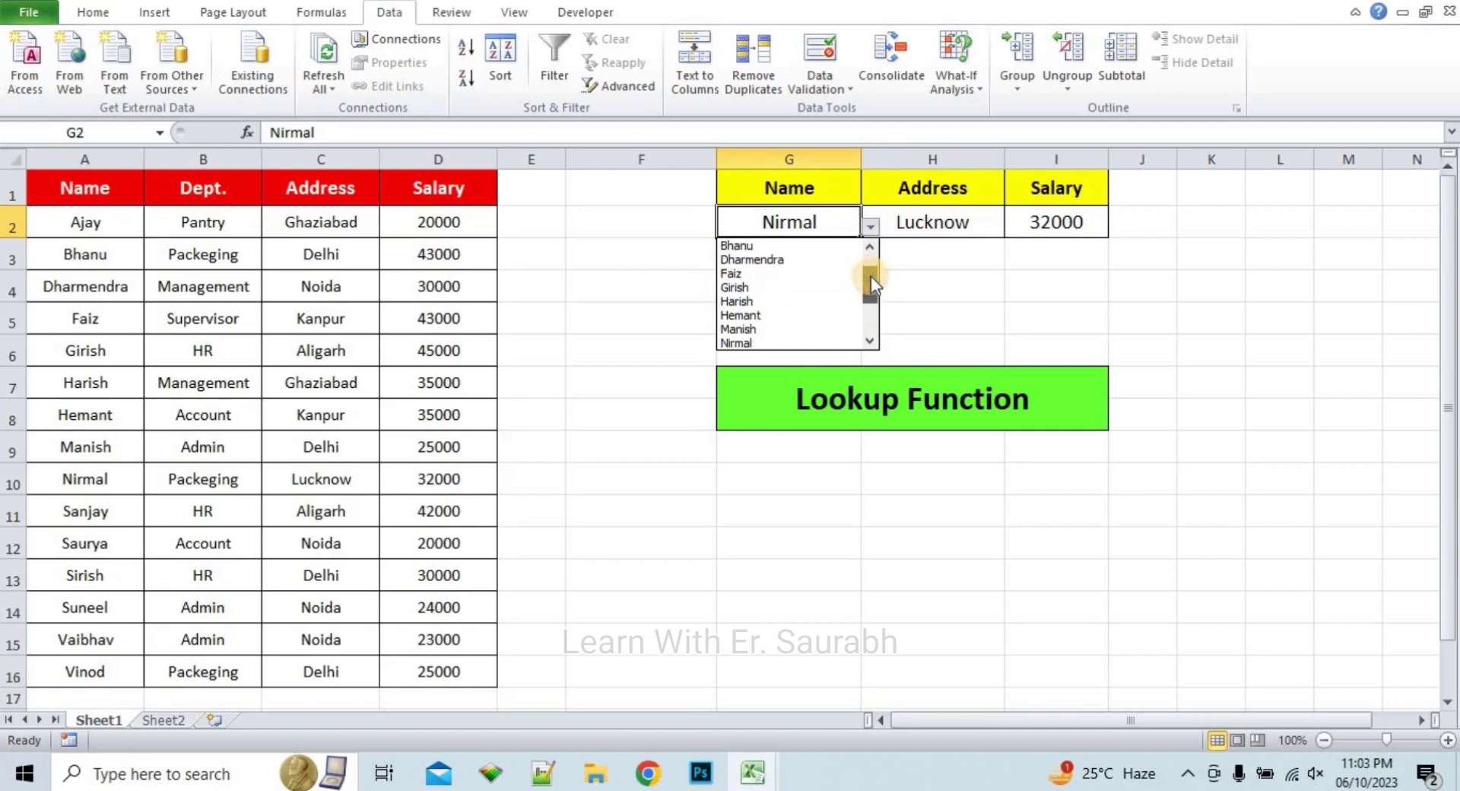
pyautogui.click(834, 260)
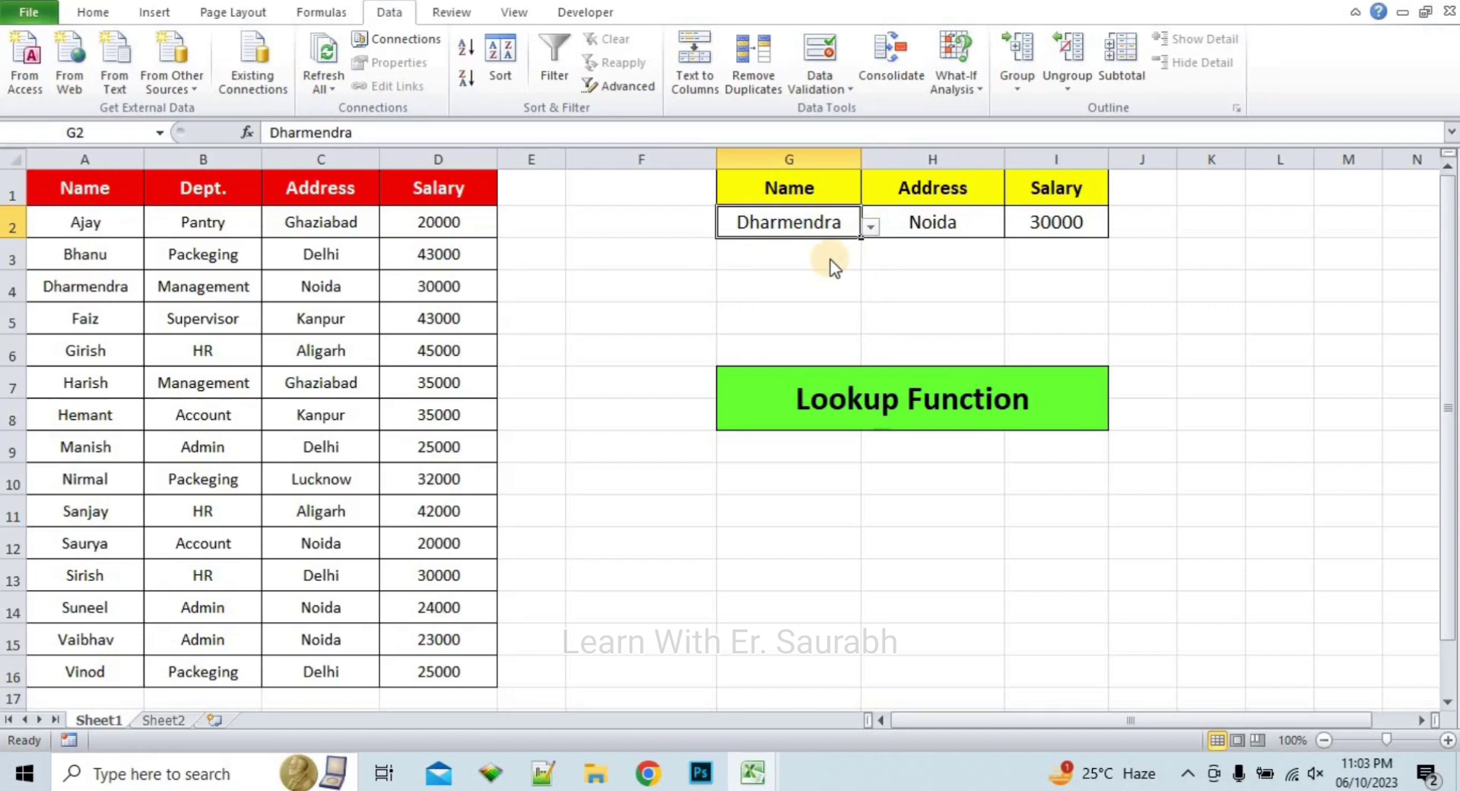
pyautogui.click(631, 290)
# Go to Sheet2, showing Girish with empty Address and Salary cells
pyautogui.click(96, 16)
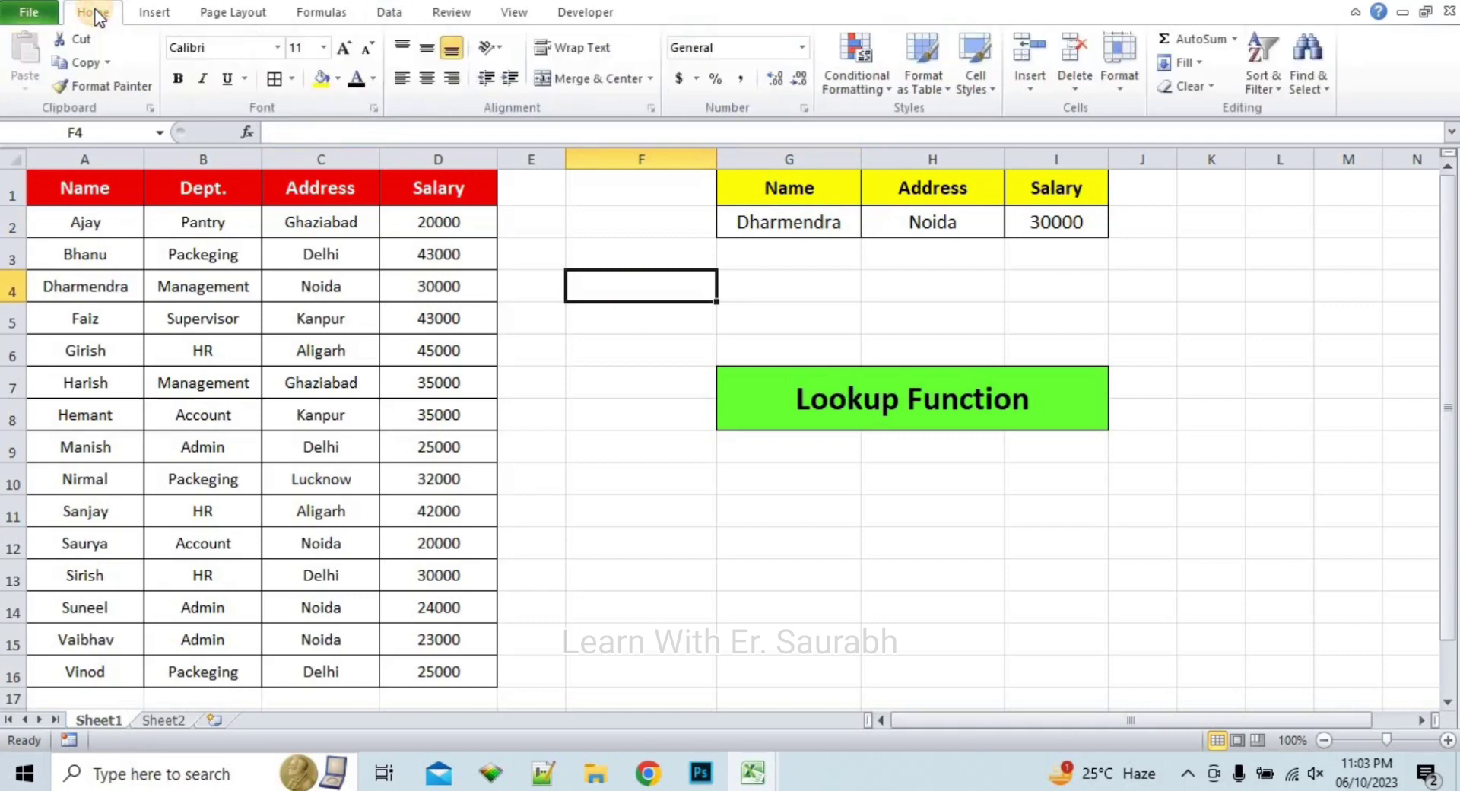
pyautogui.click(639, 353)
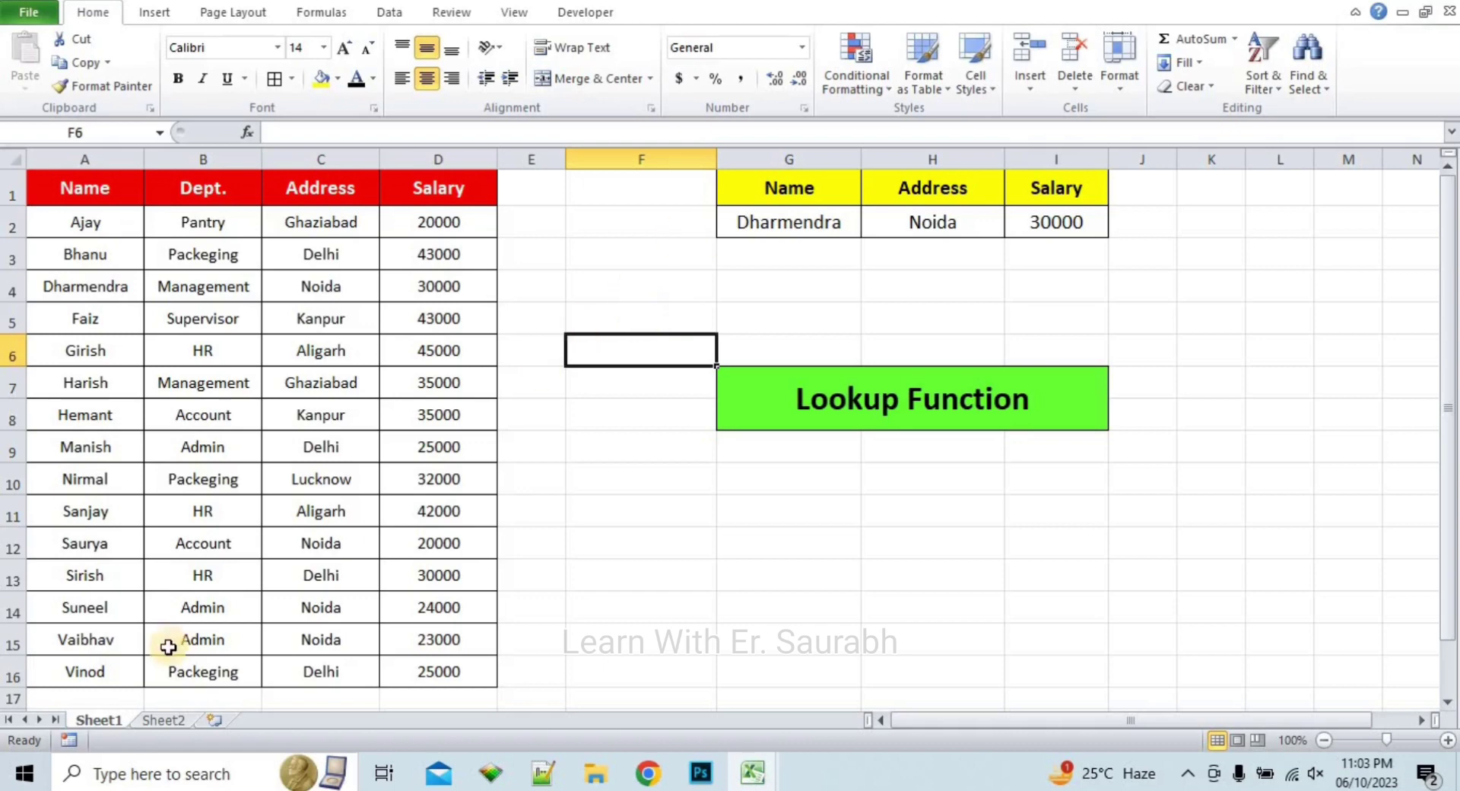
pyautogui.click(176, 724)
pyautogui.click(453, 360)
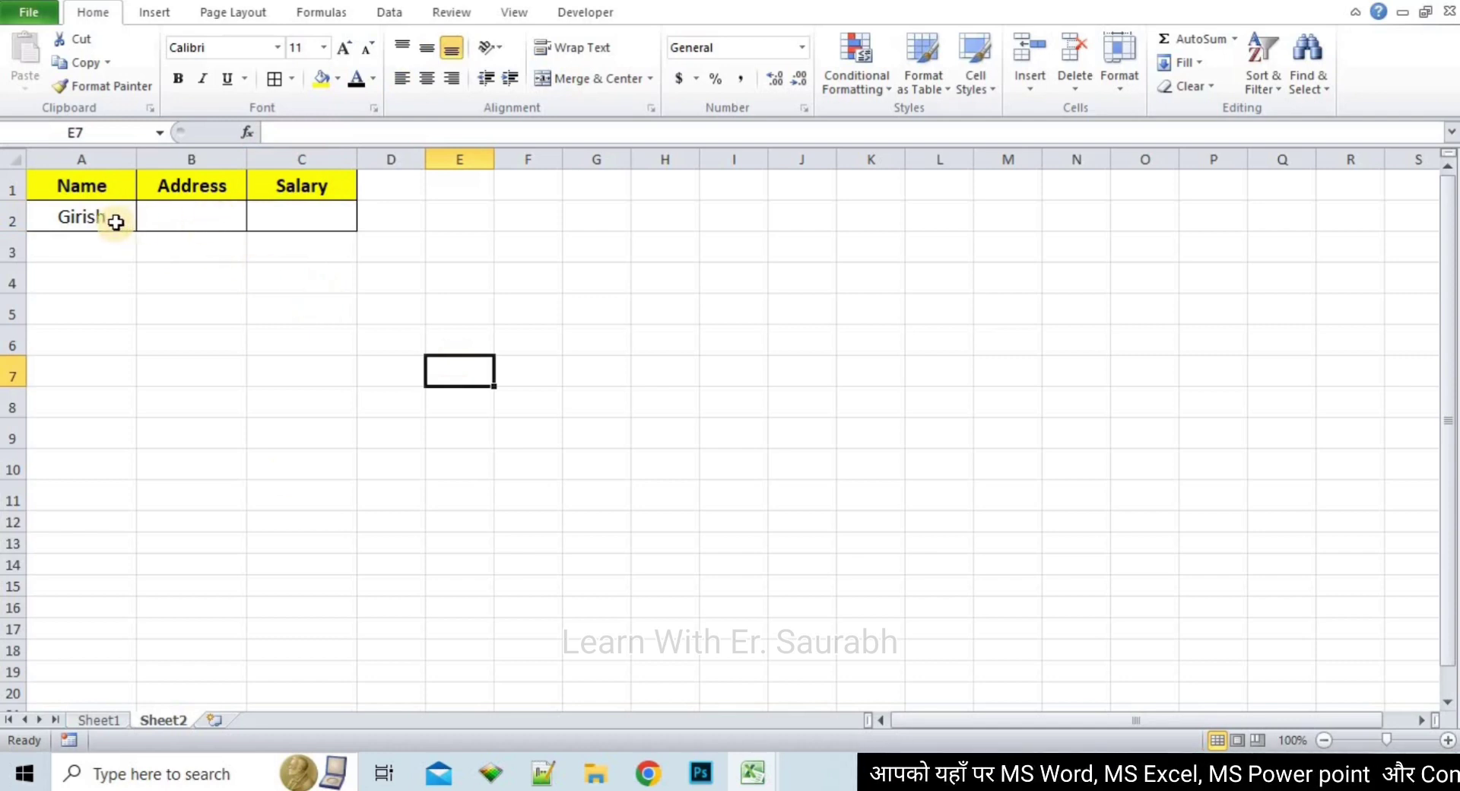
# In Sheet2!B2 begin =LOOKUP(A2,Sheet1!A1:D16, taking the range from Sheet1
pyautogui.click(189, 216)
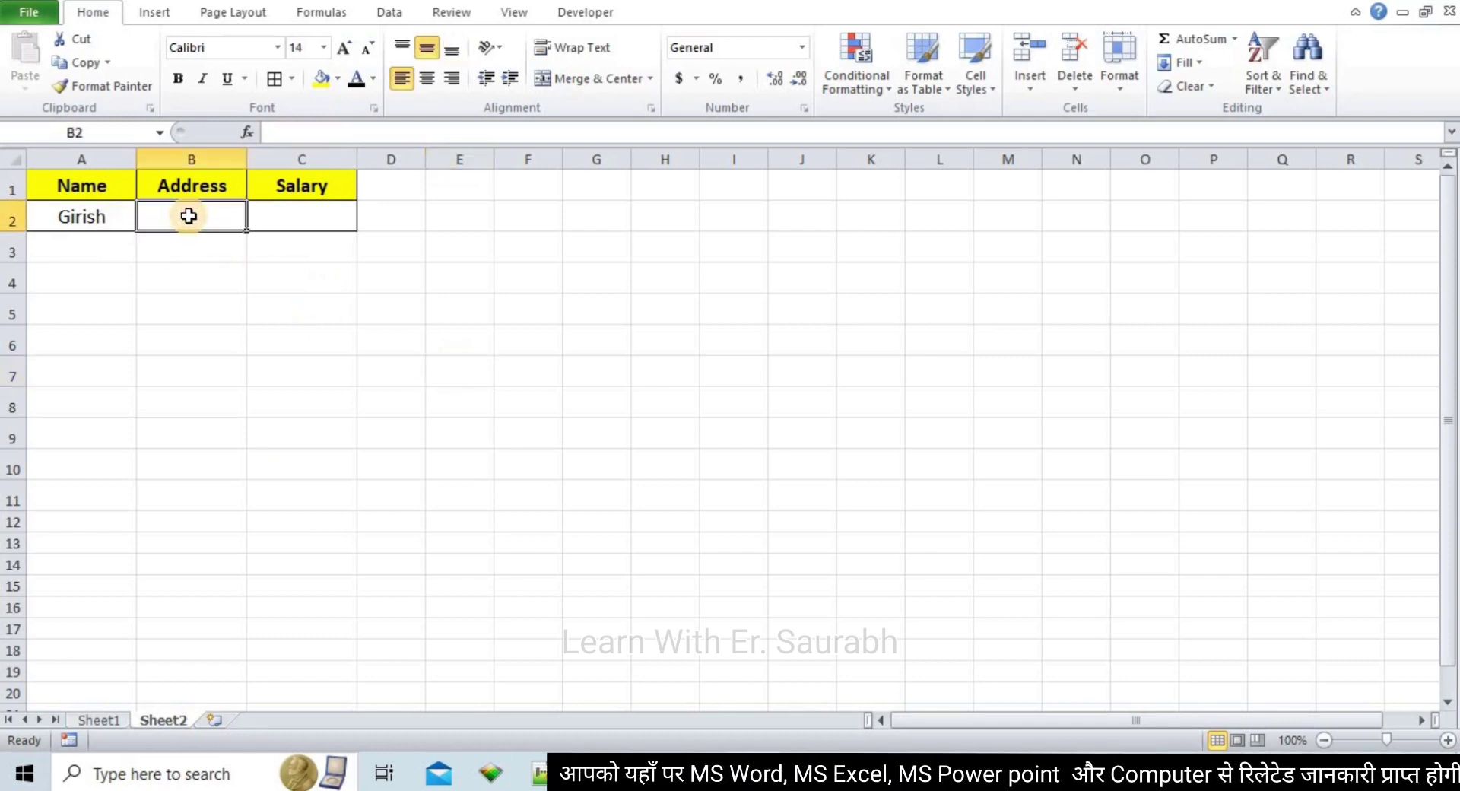
pyautogui.write('=')
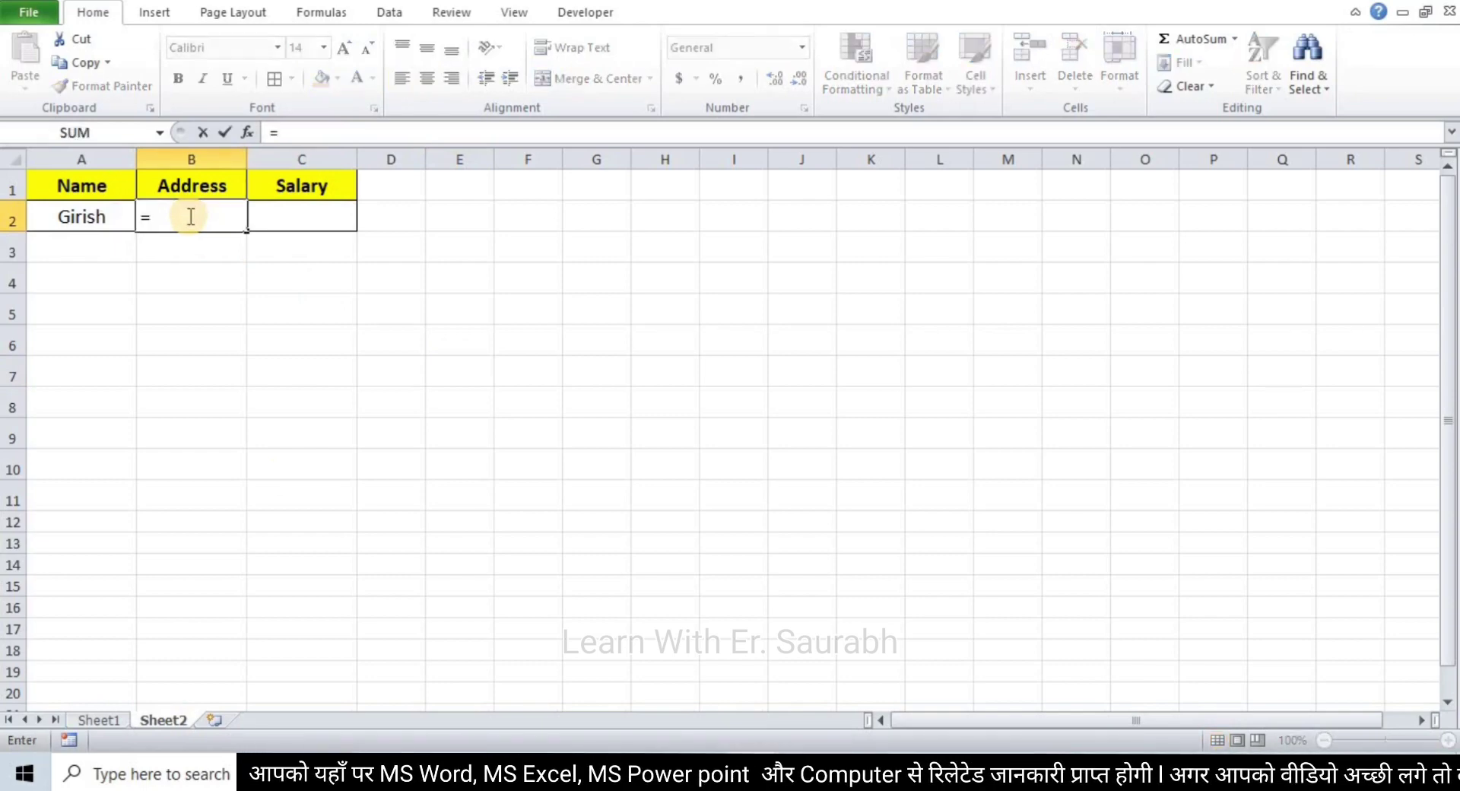
pyautogui.write('look')
pyautogui.press('Tab')
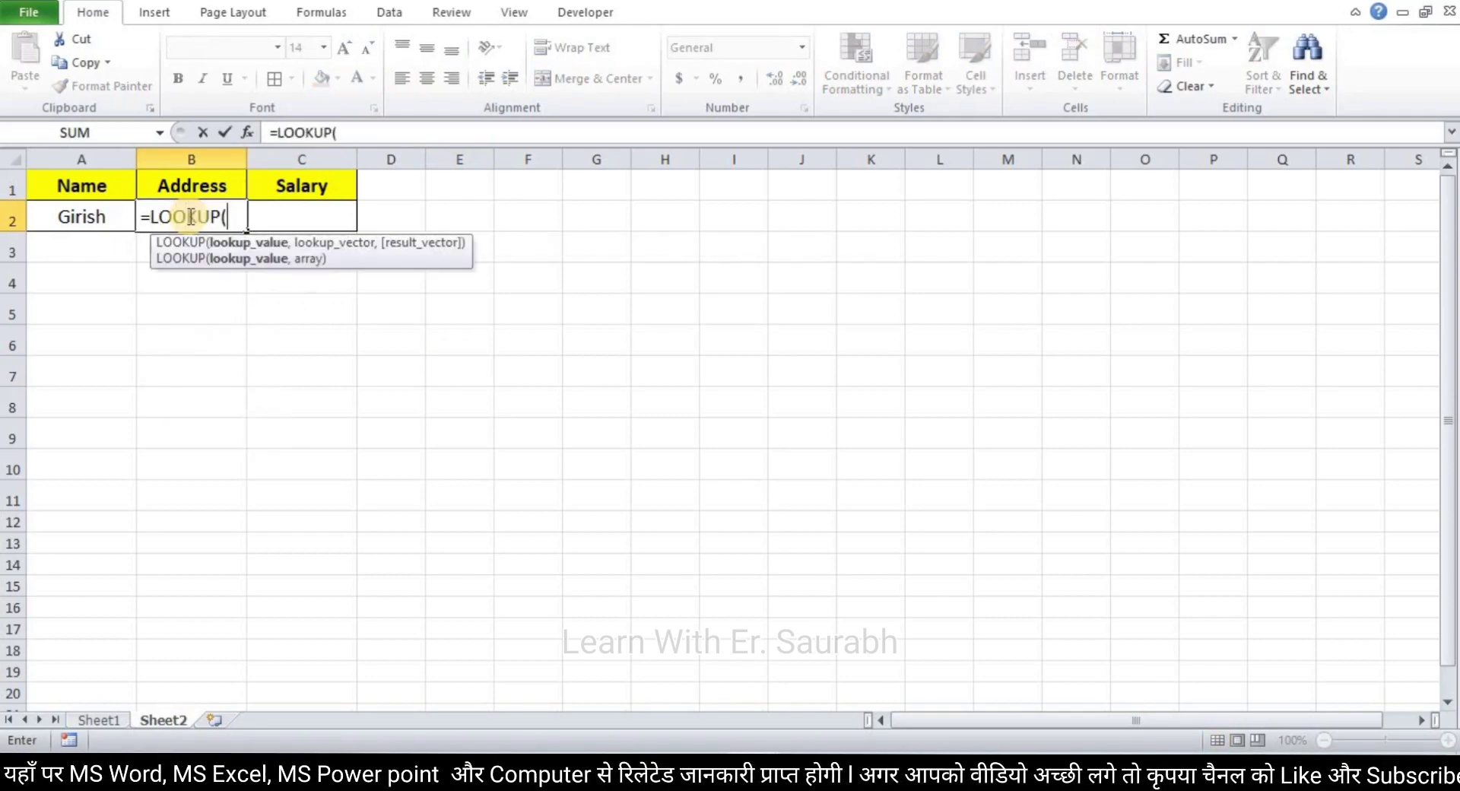
pyautogui.click(112, 218)
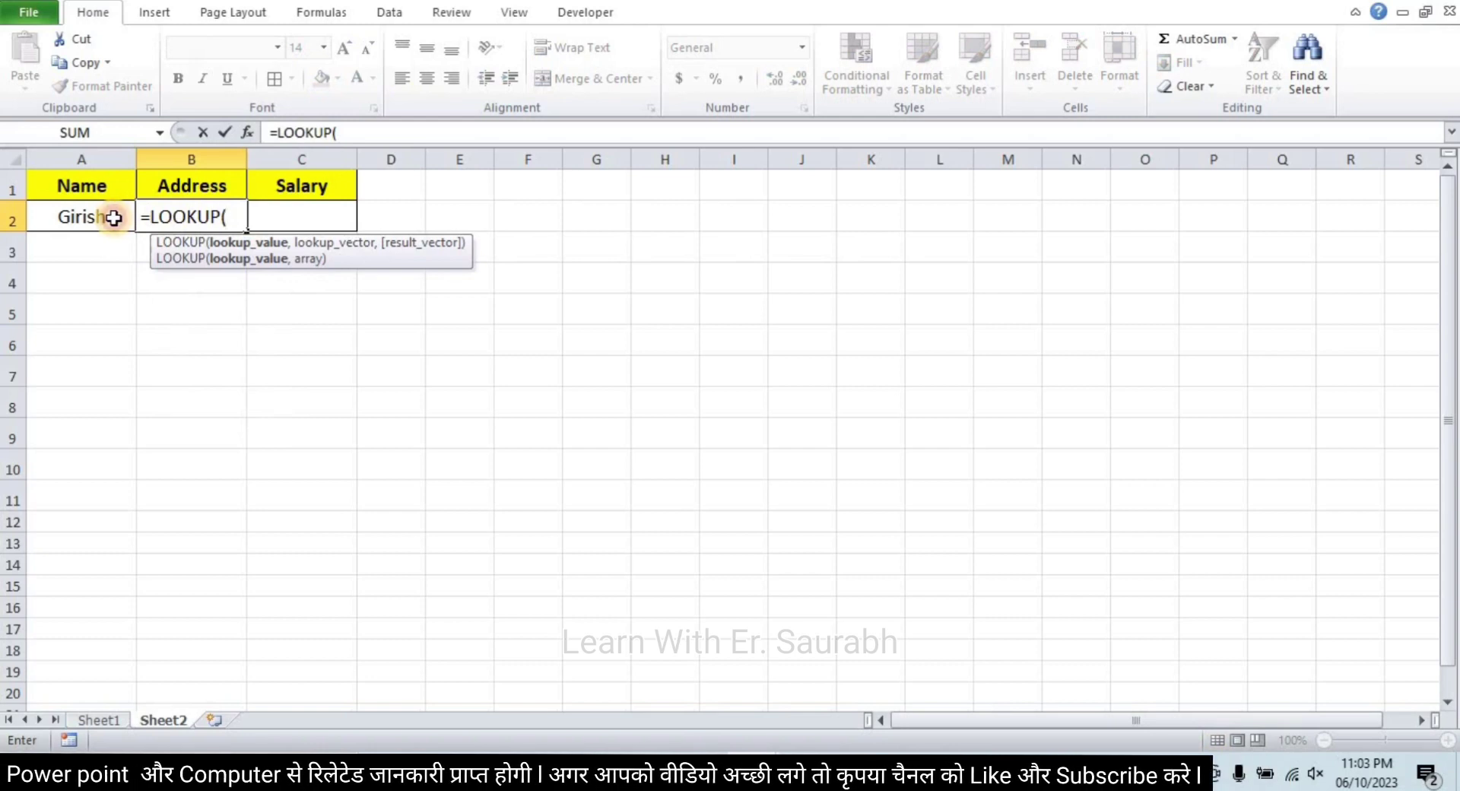
pyautogui.write('A2,')
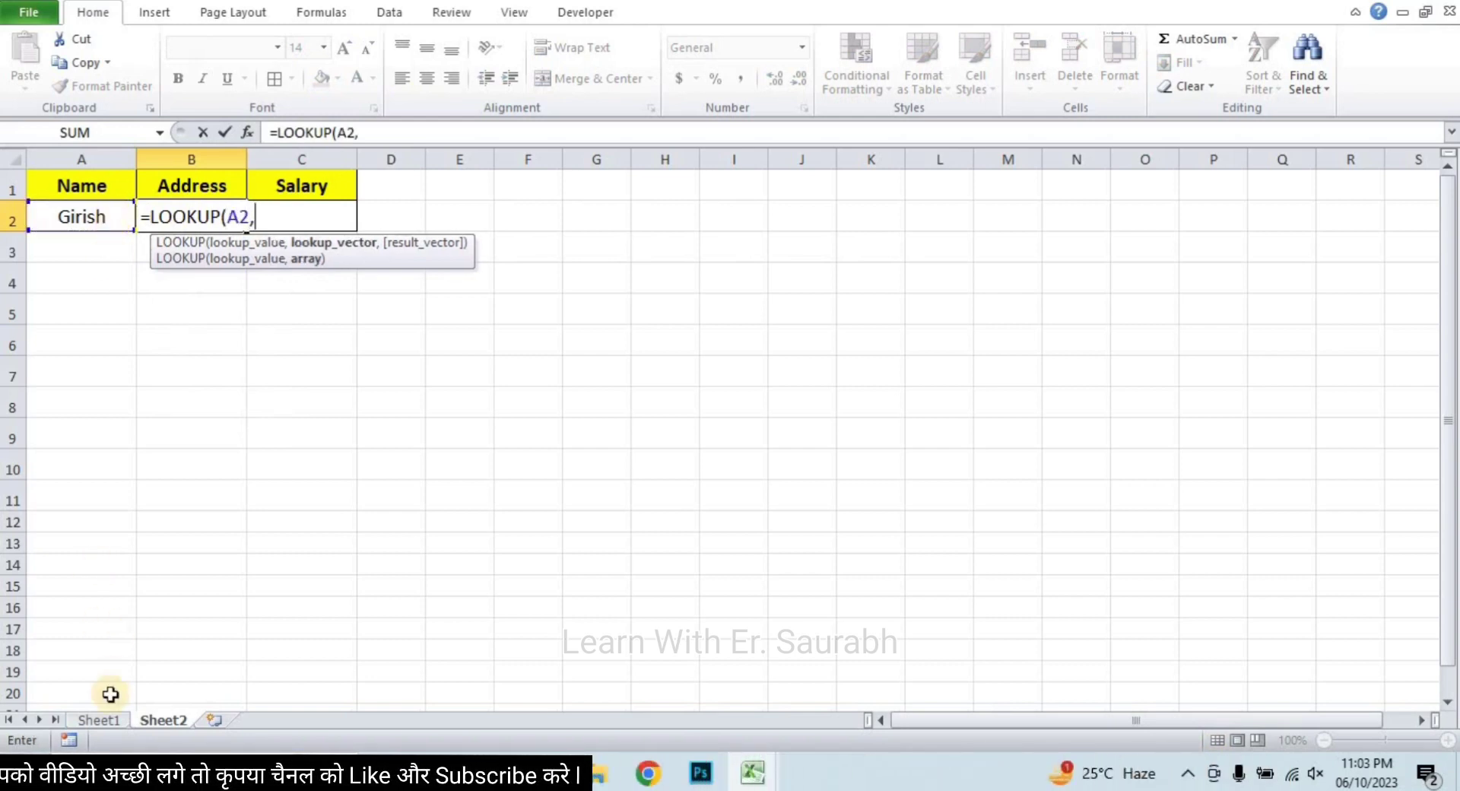
pyautogui.click(113, 721)
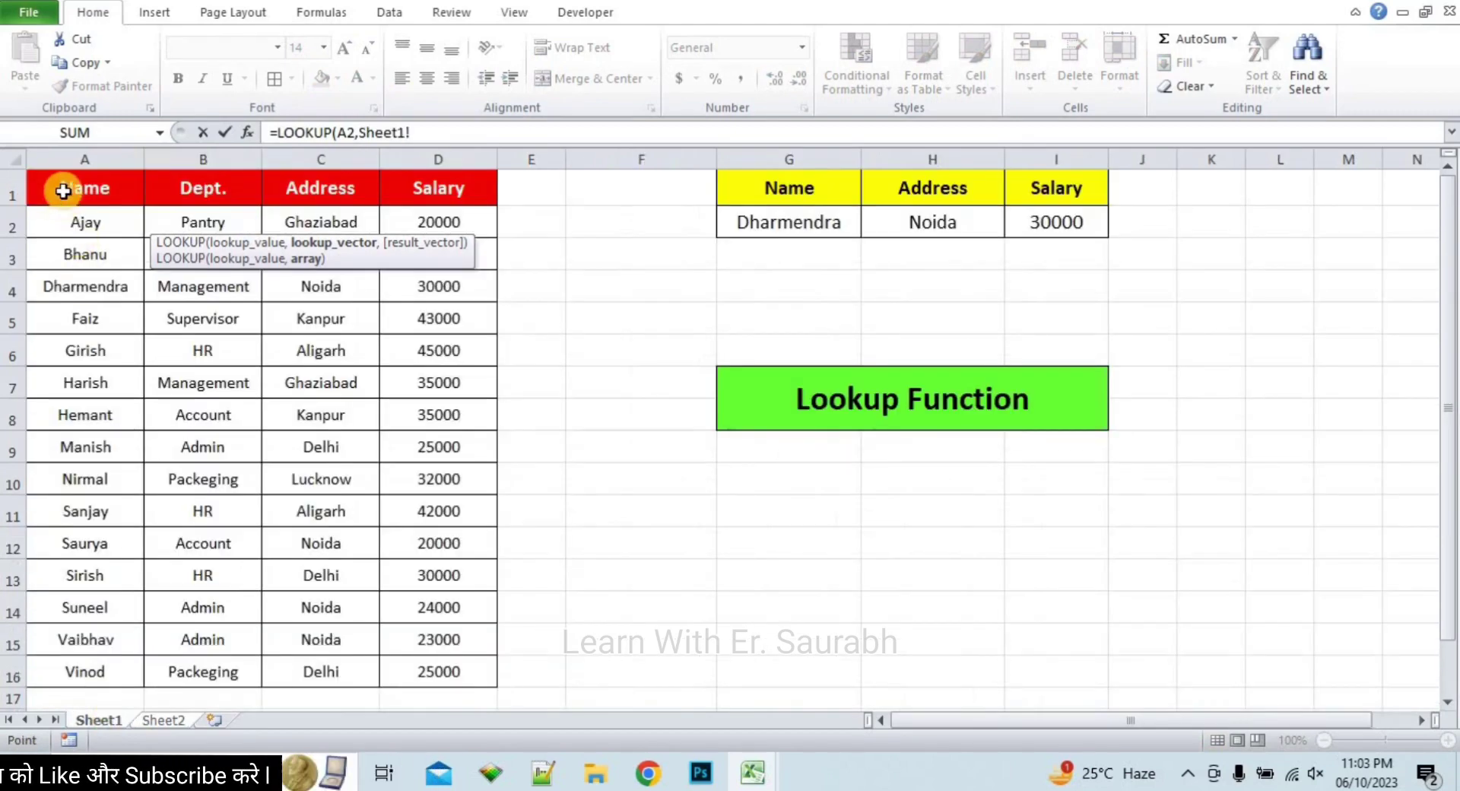
pyautogui.click(66, 188)
pyautogui.moveTo(331, 523); pyautogui.dragTo(449, 672)
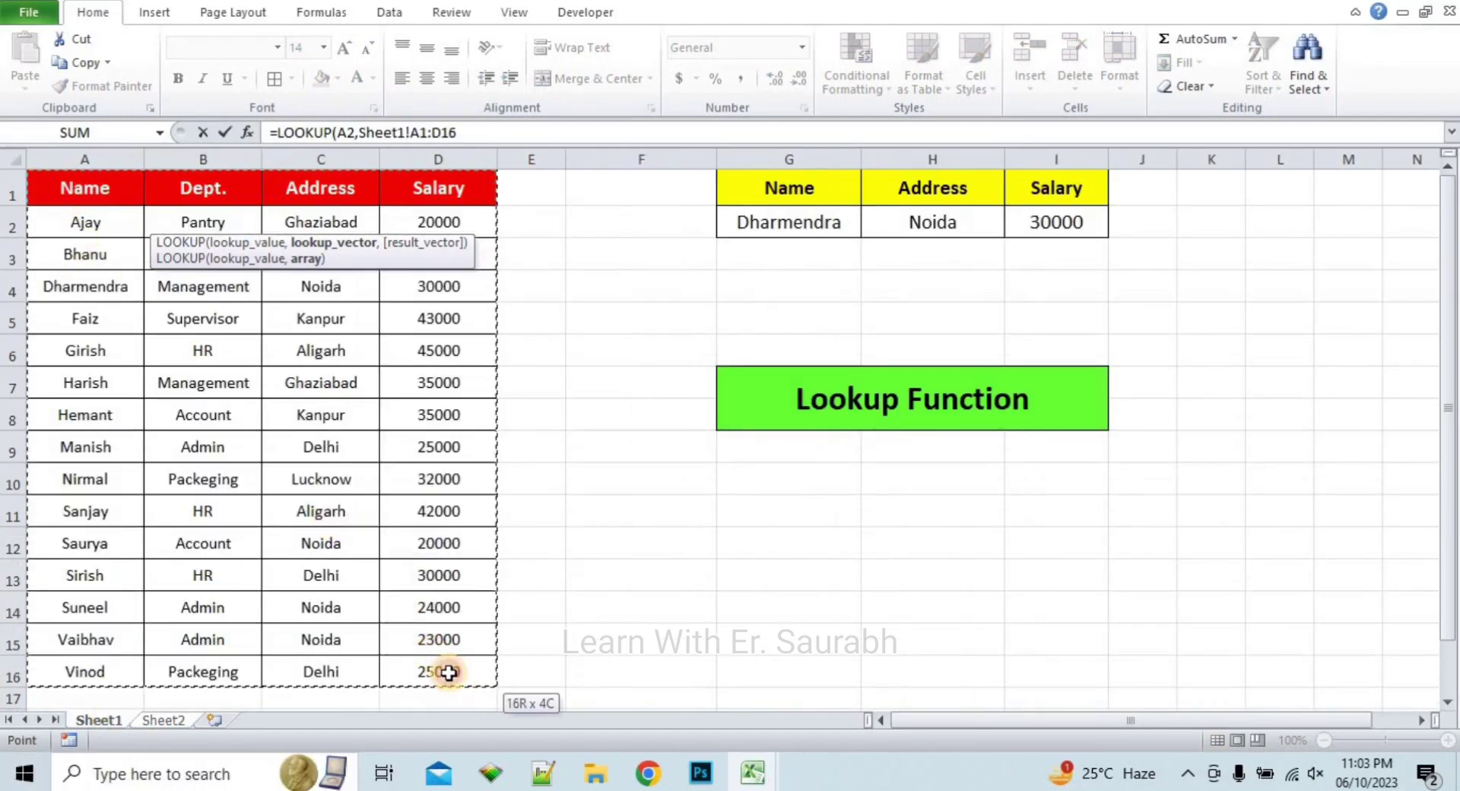
pyautogui.click(178, 721)
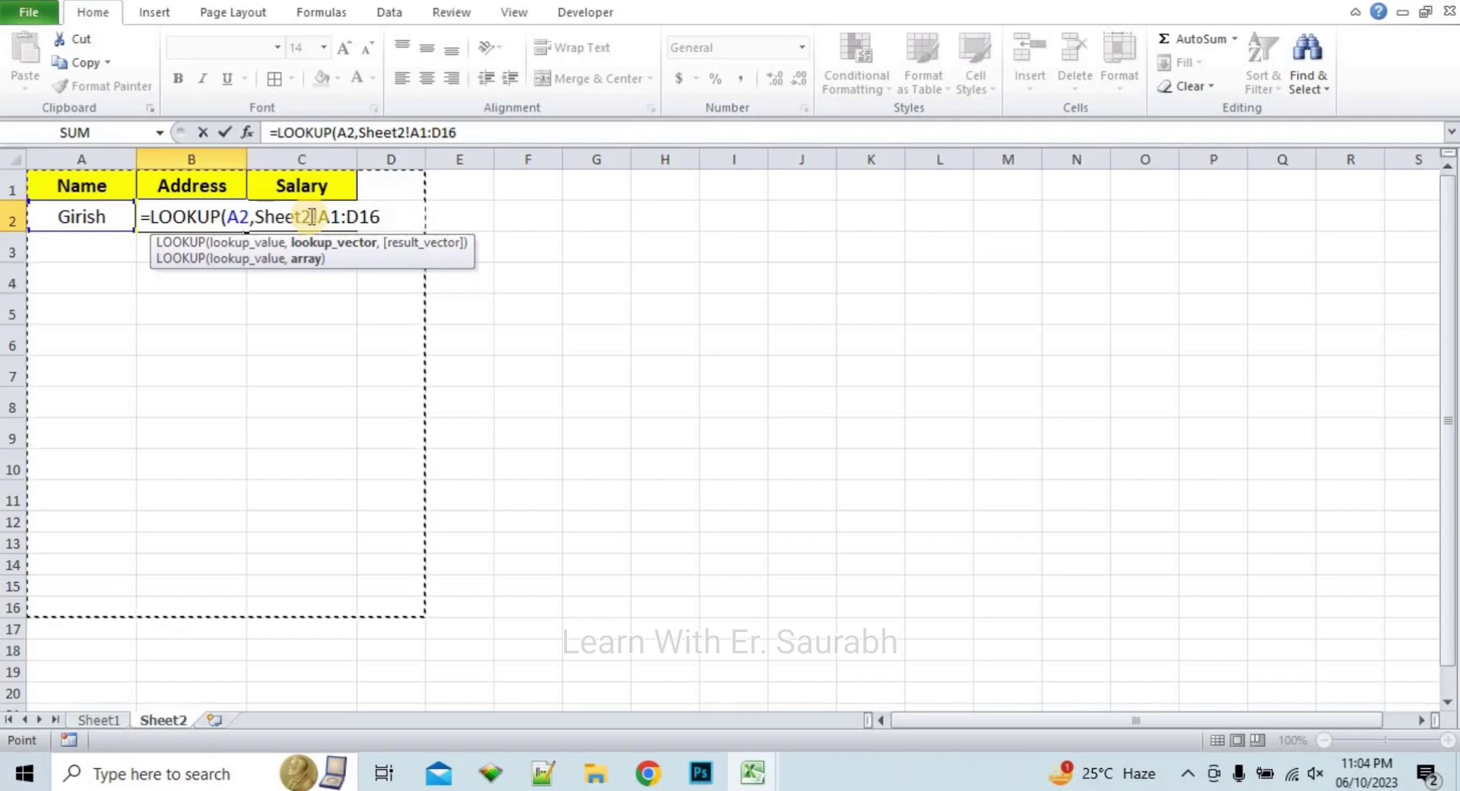
# Finish the formula with result range Sheet1!C1:C16 so B2 shows Aligarh, then return to Sheet1
pyautogui.click(312, 217)
pyautogui.write('1')
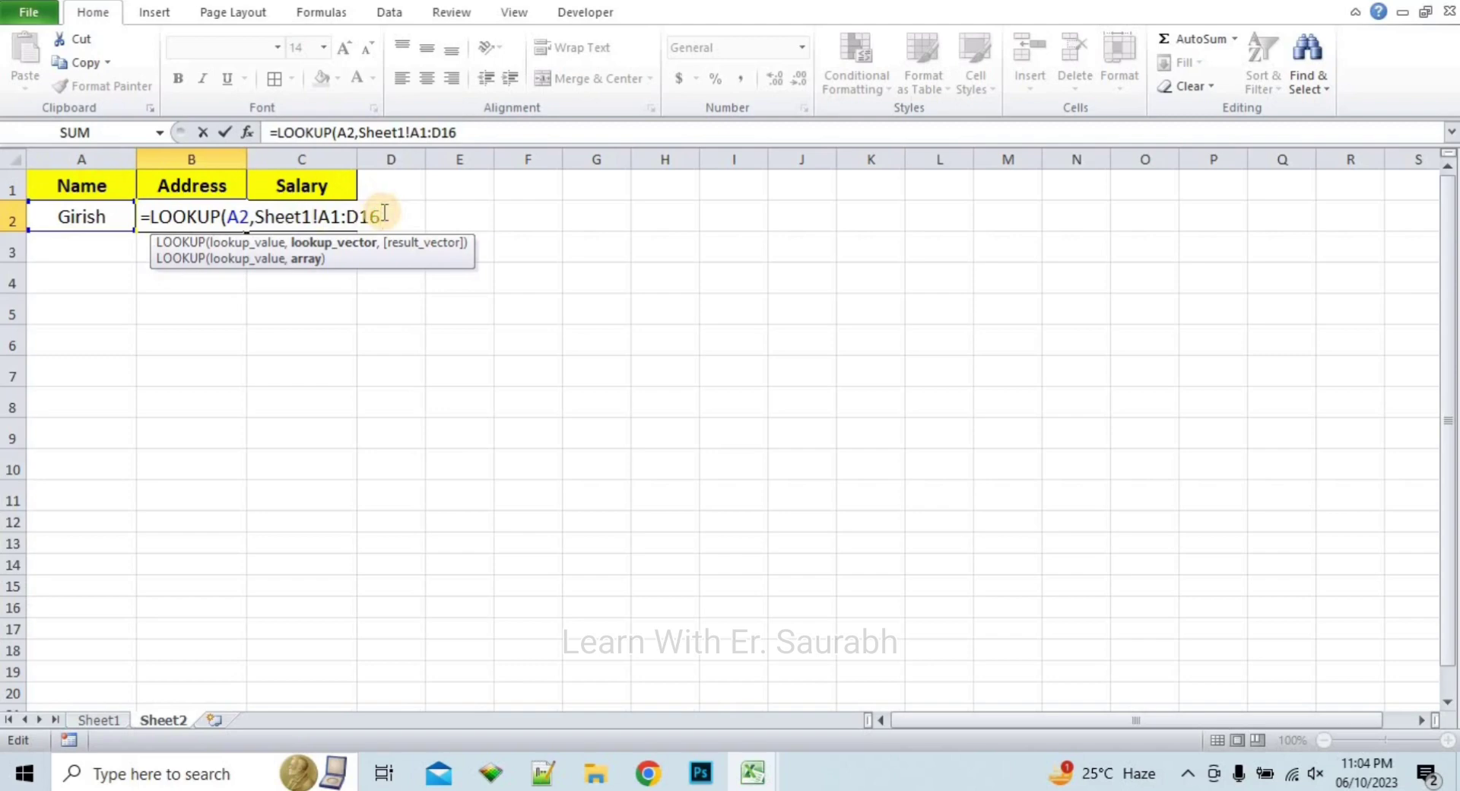
pyautogui.write(',')
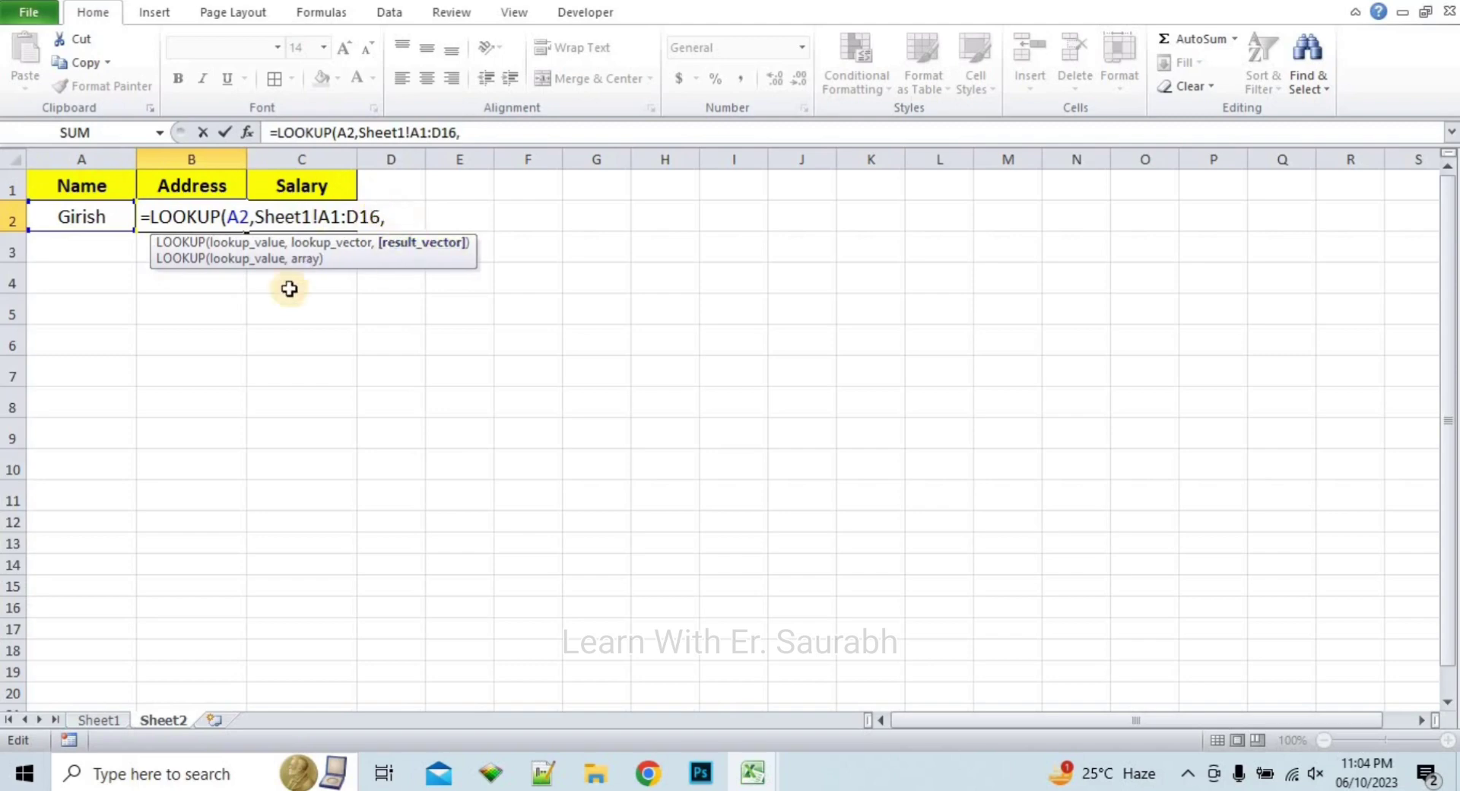
pyautogui.click(103, 717)
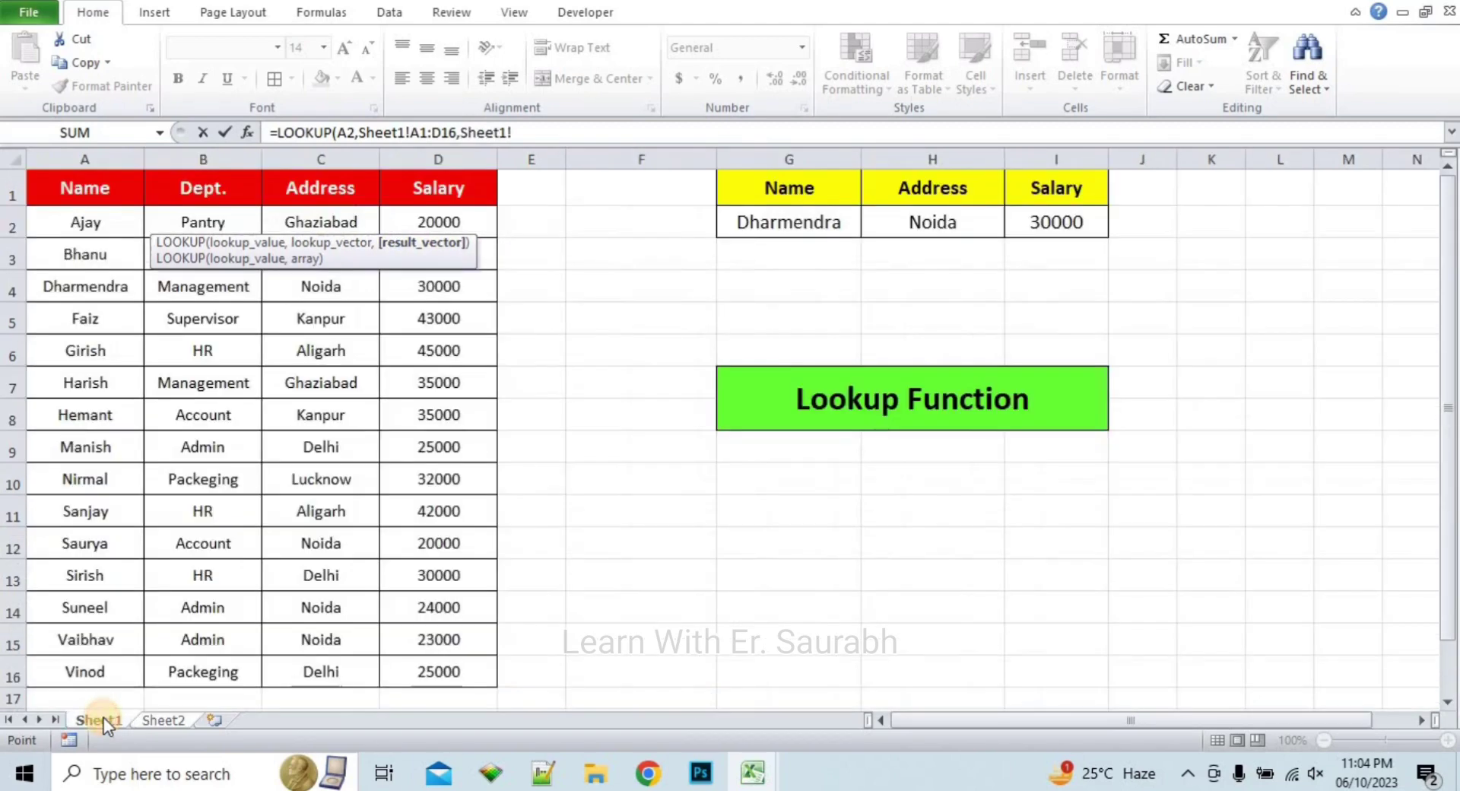
pyautogui.moveTo(342, 186); pyautogui.dragTo(328, 665)
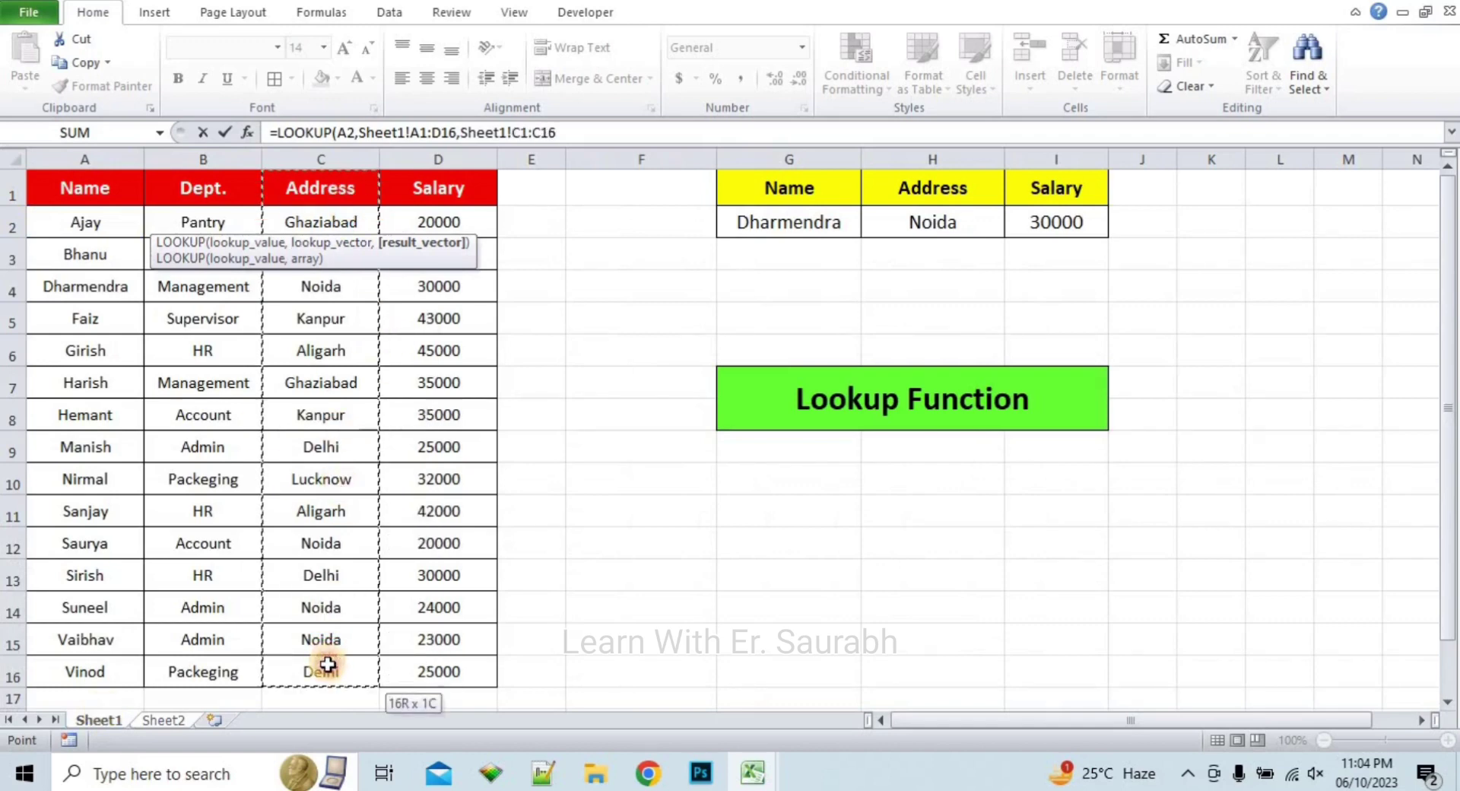
pyautogui.click(158, 721)
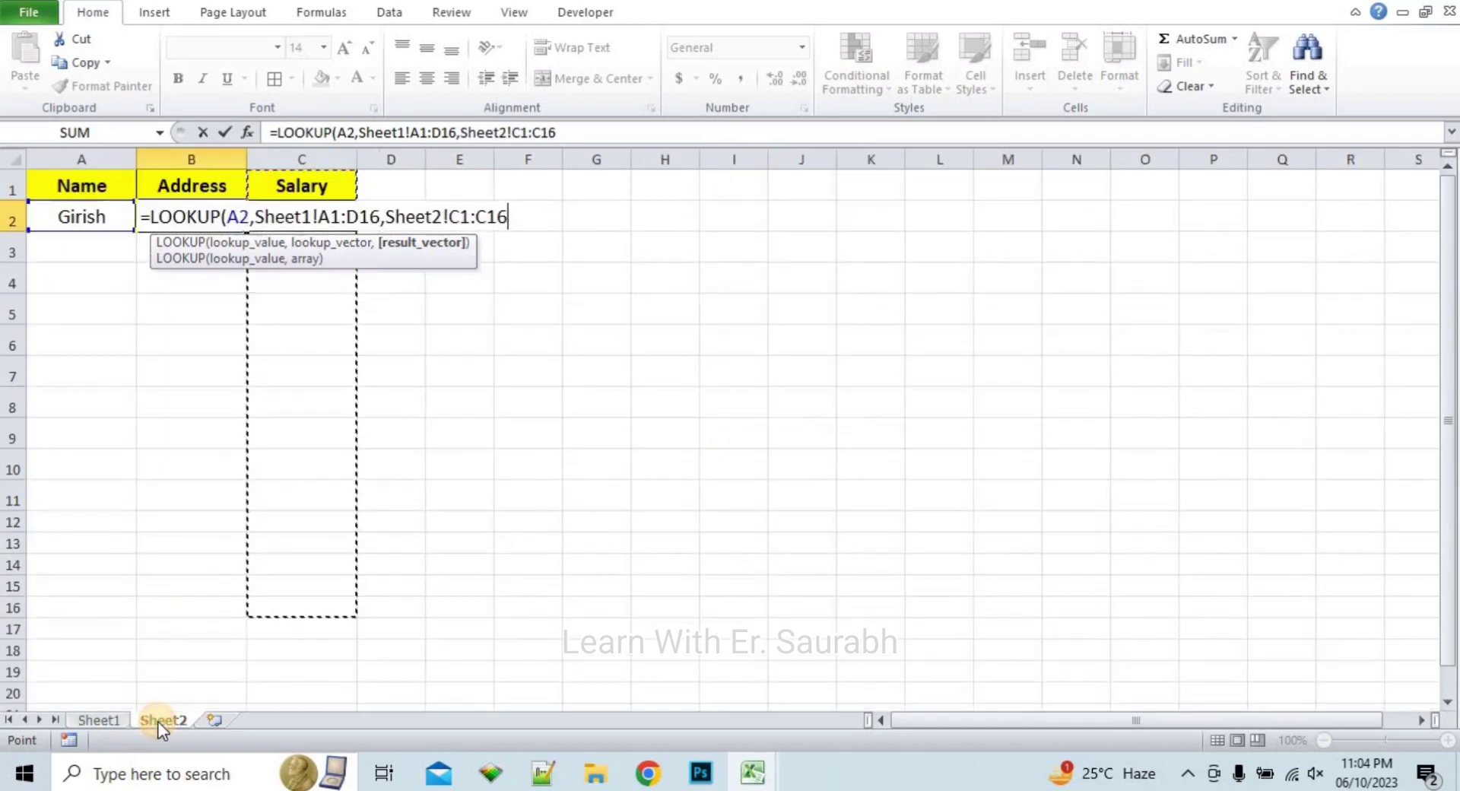
pyautogui.click(444, 217)
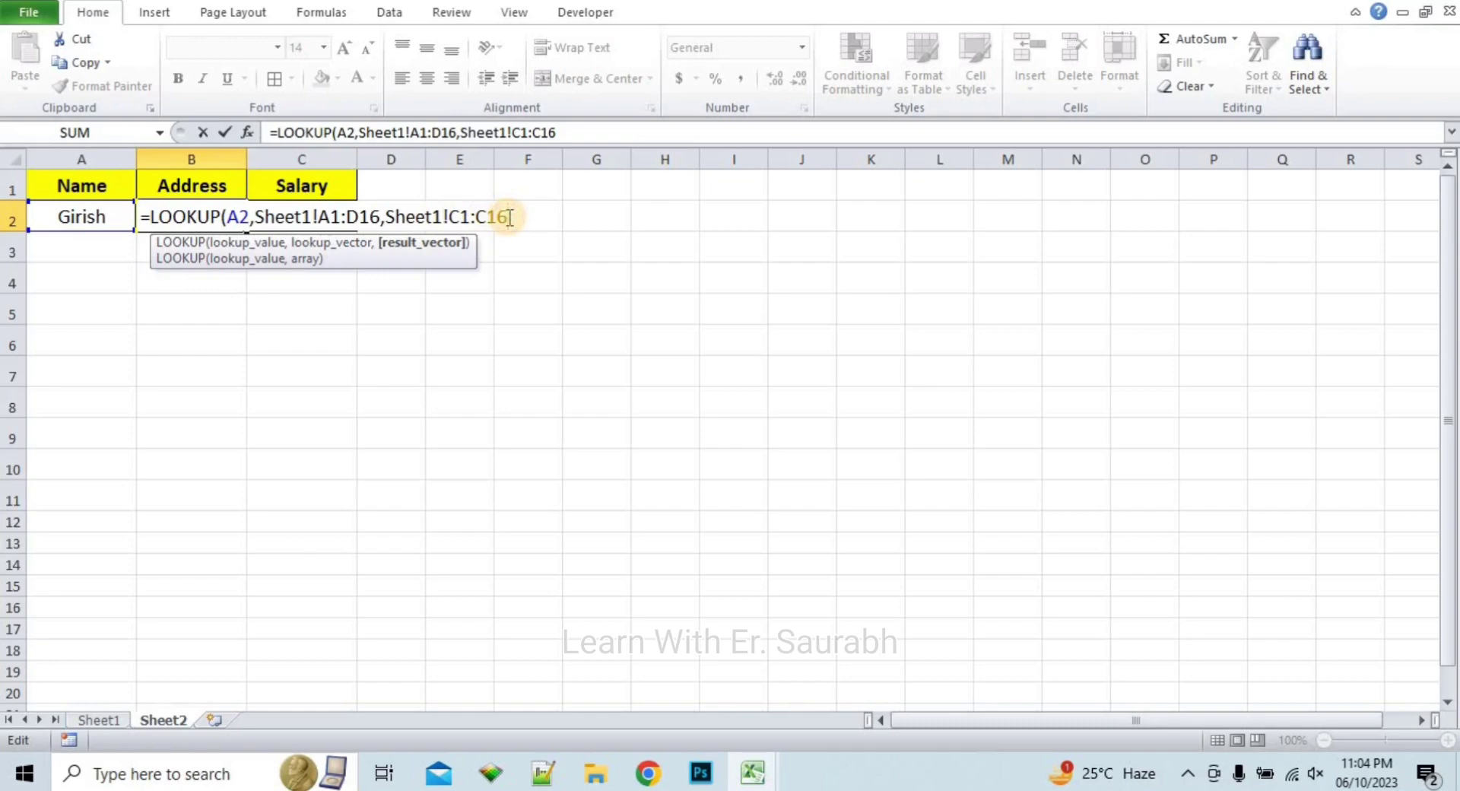
pyautogui.press('Return')
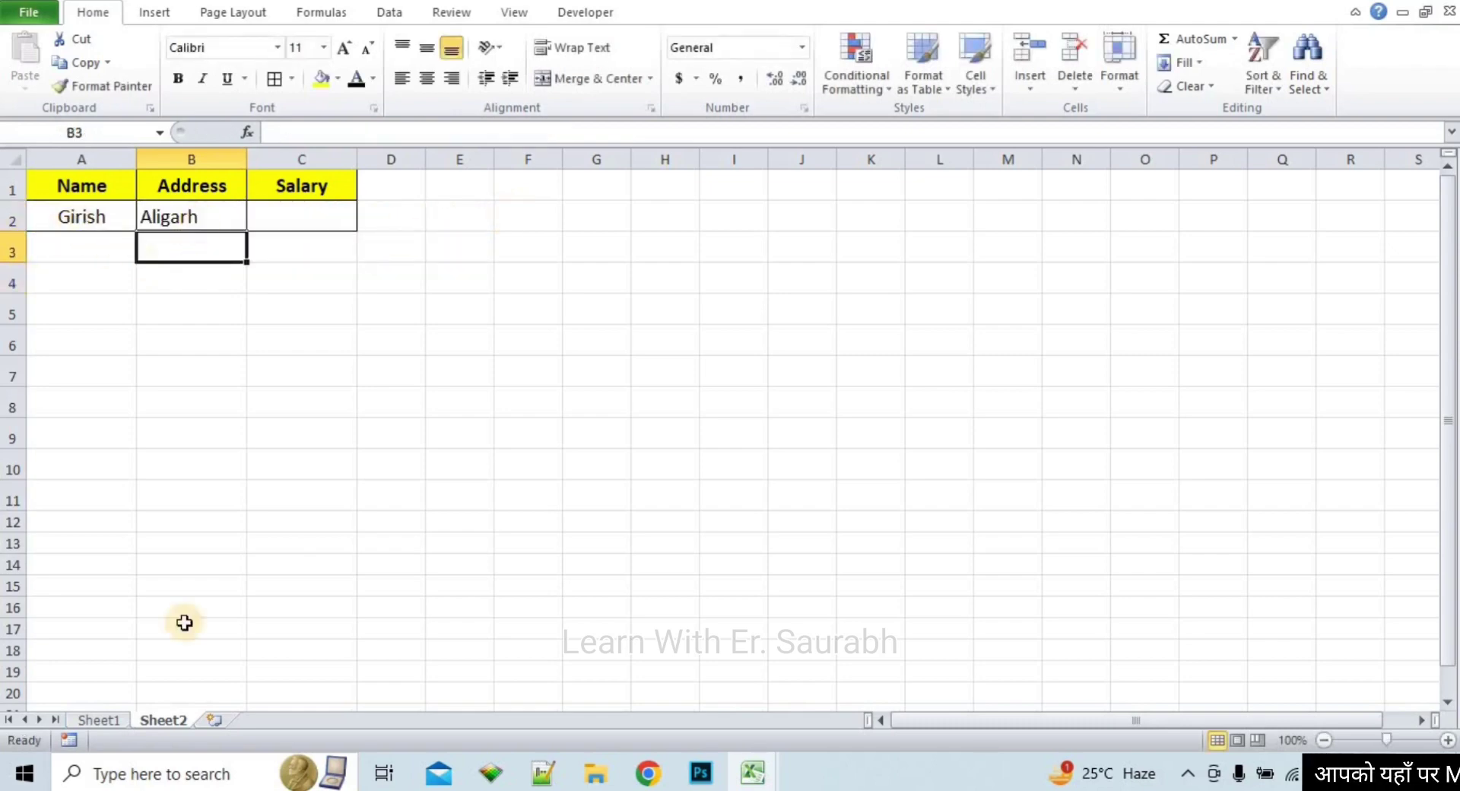
pyautogui.click(120, 723)
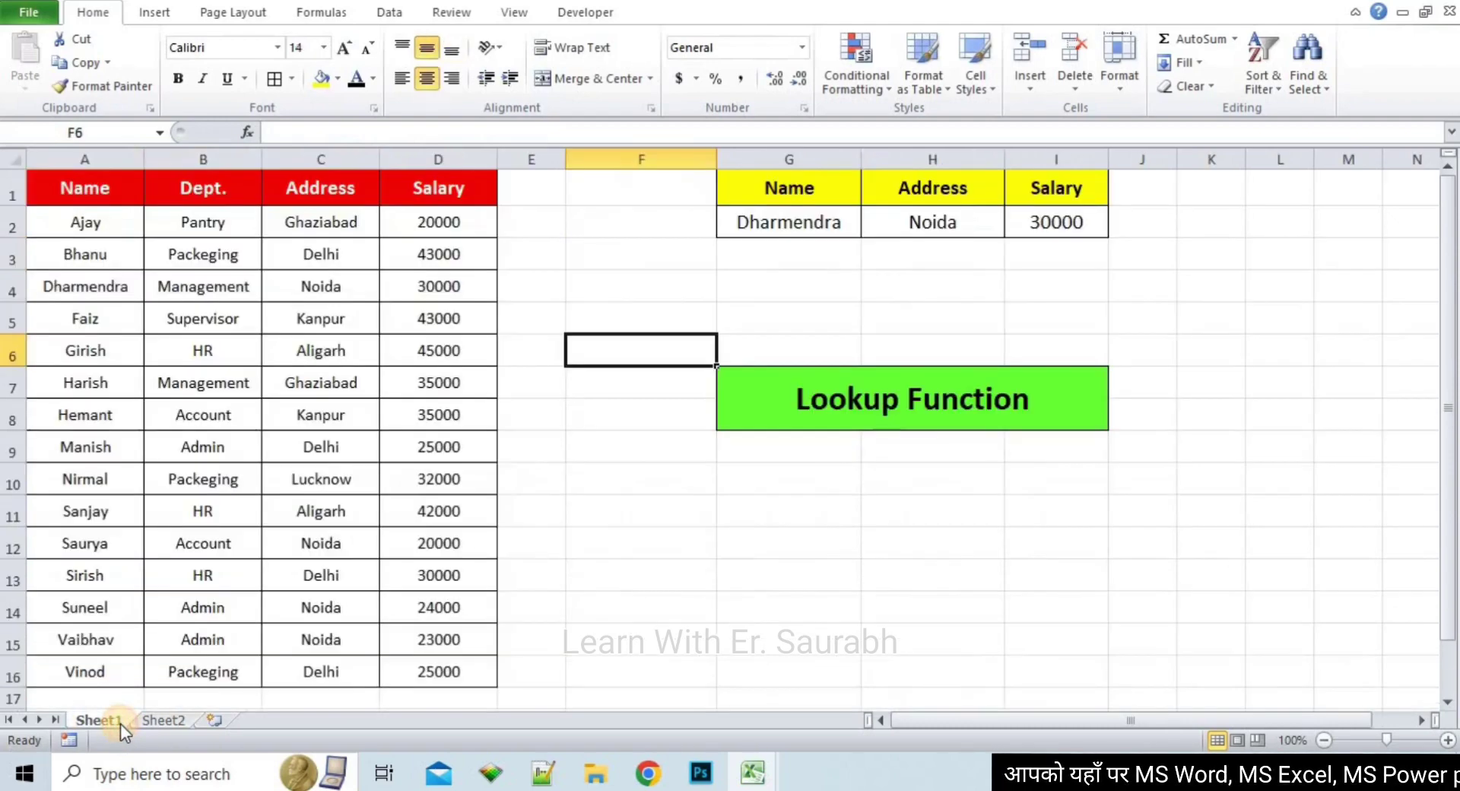
# In Sheet2!C2 begin =LOOKUP(A2,Sheet1!A1:D16, selecting the table on Sheet1
pyautogui.click(124, 361)
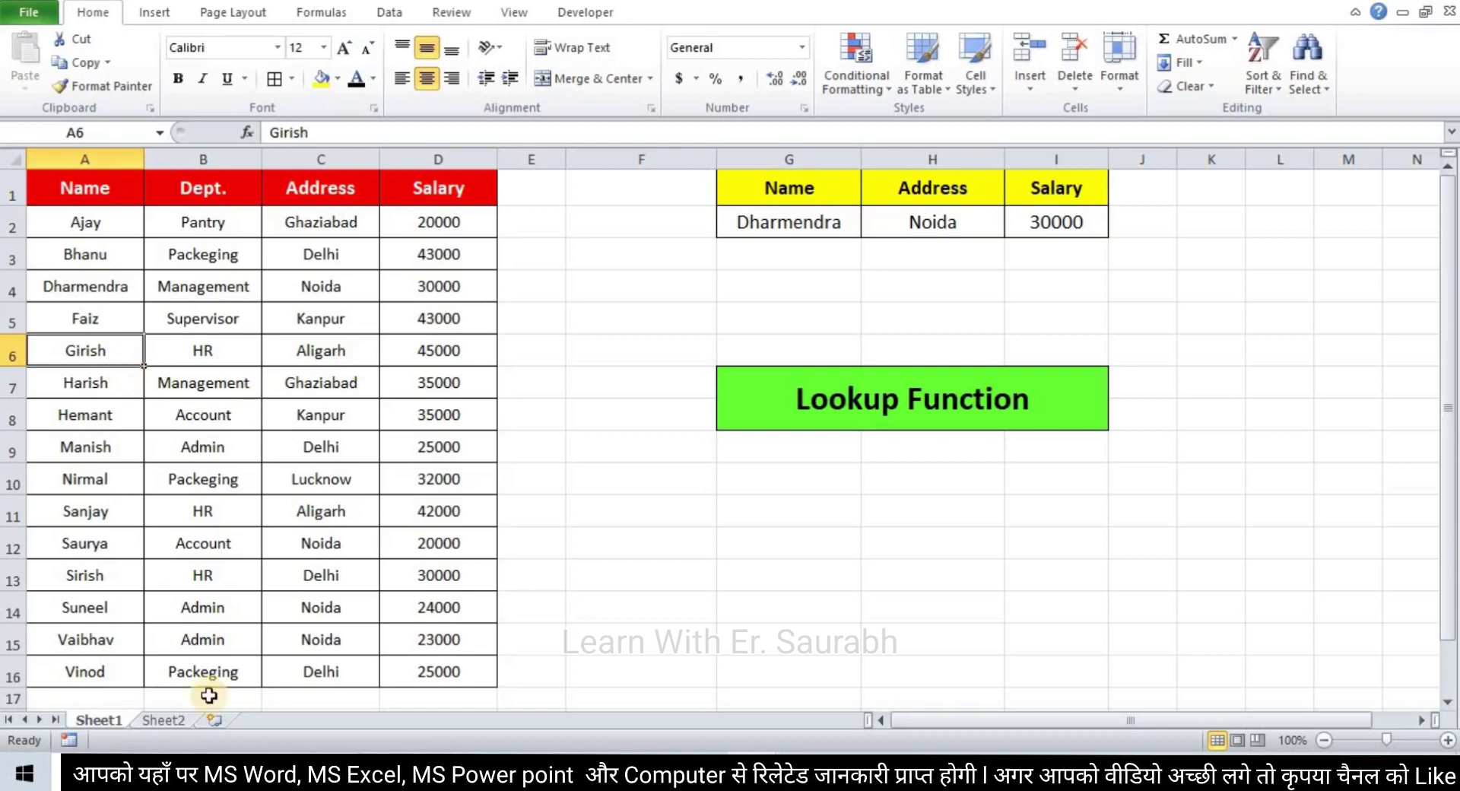
pyautogui.click(180, 721)
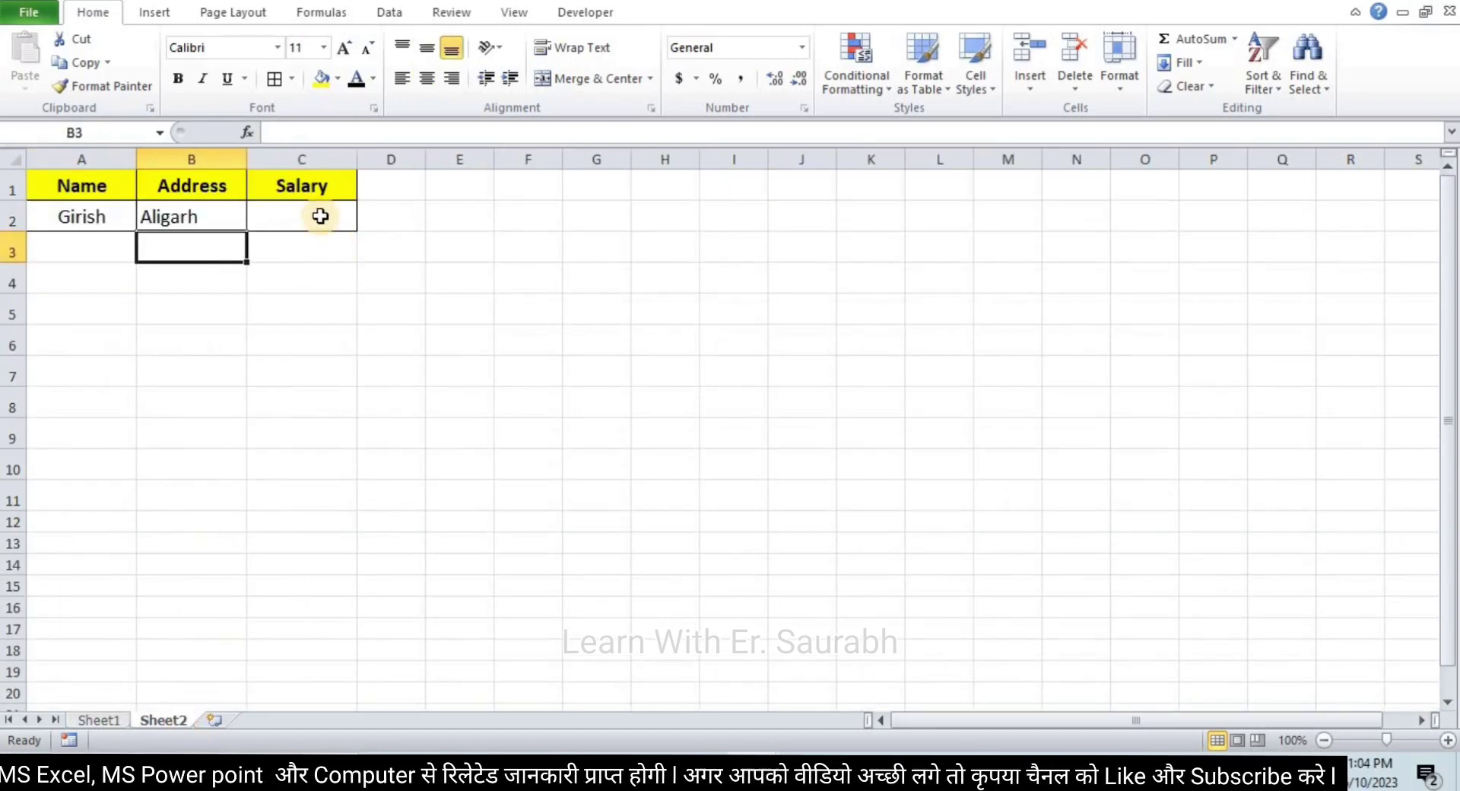
pyautogui.click(319, 216)
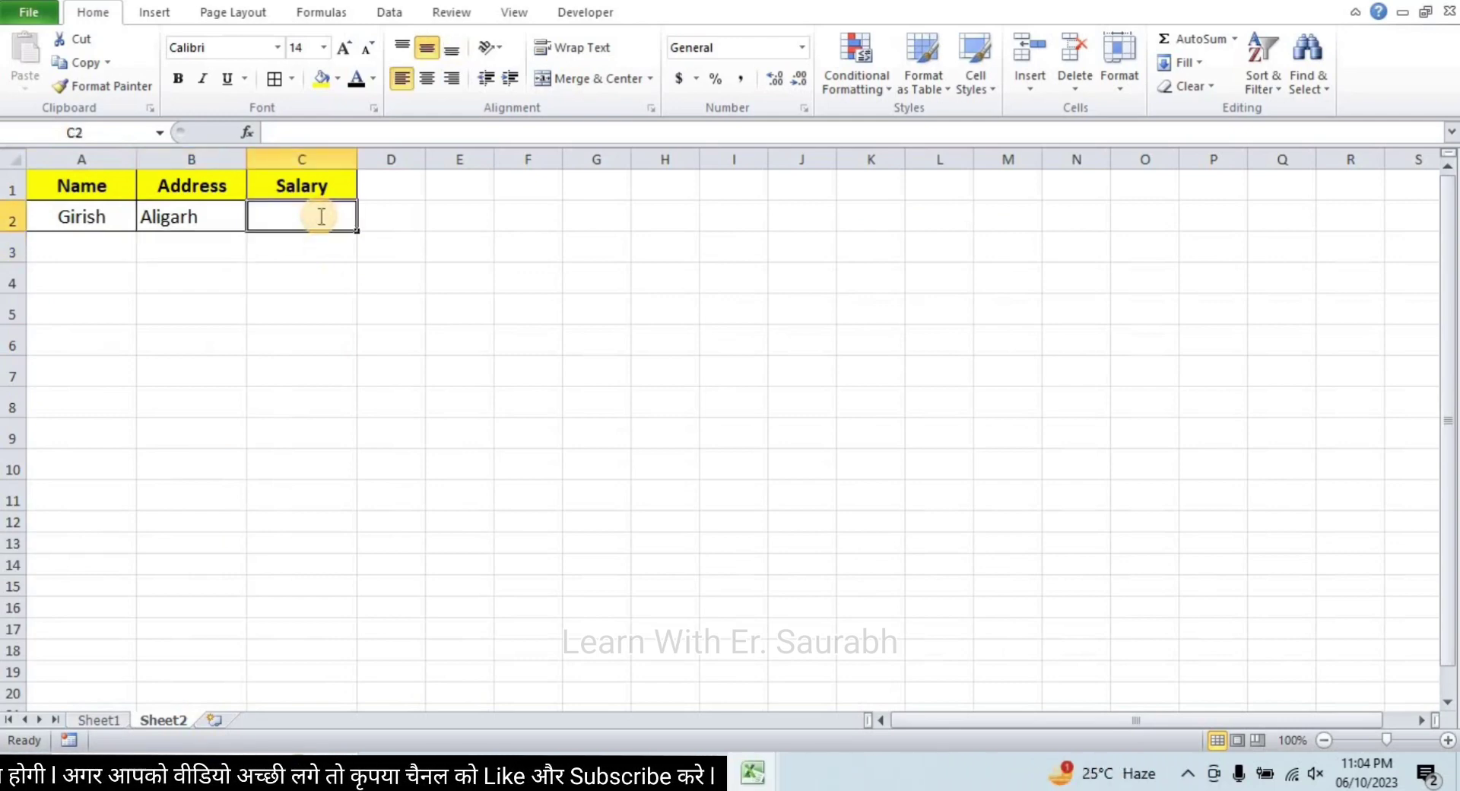
pyautogui.write('=look')
pyautogui.press('Tab')
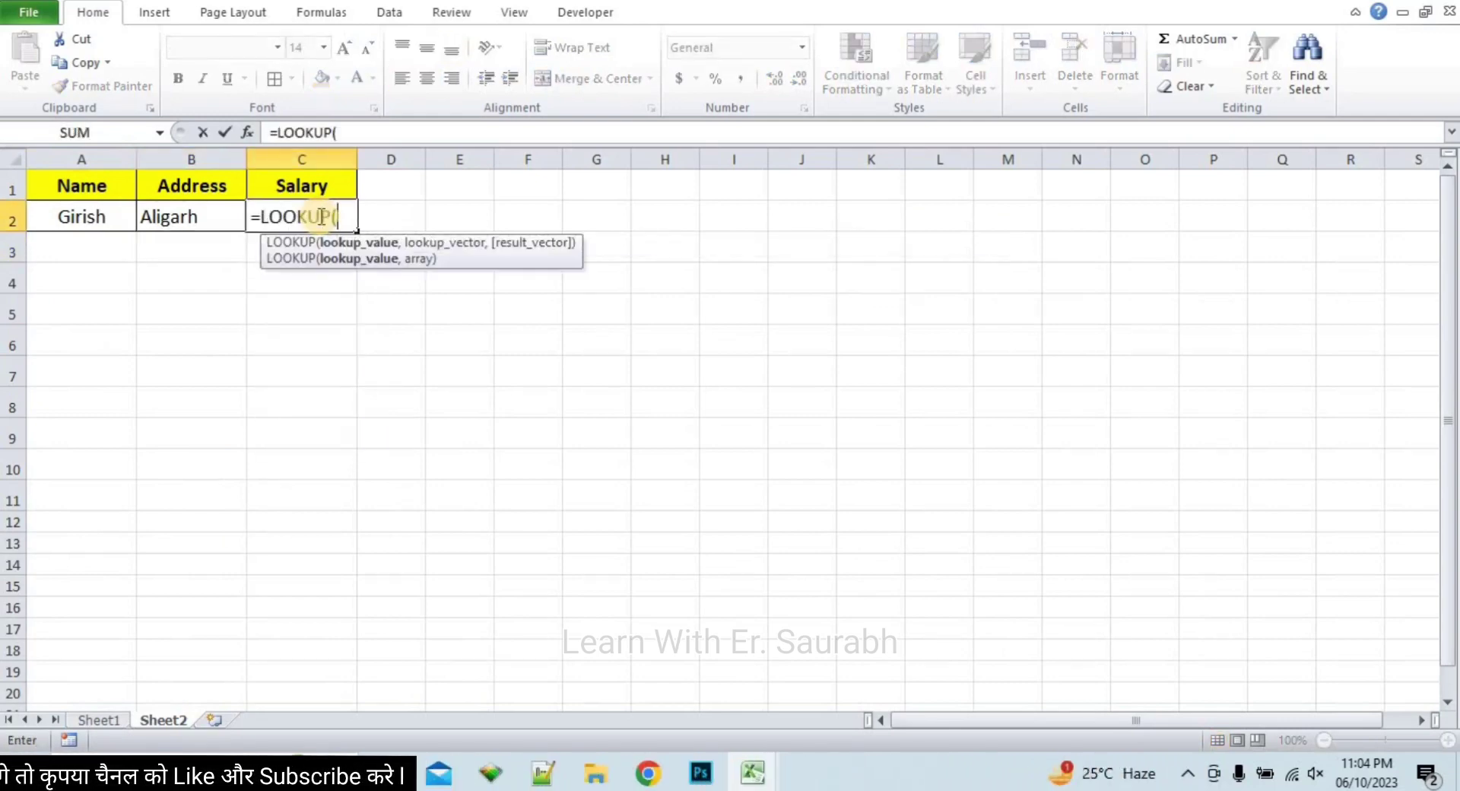
pyautogui.click(110, 227)
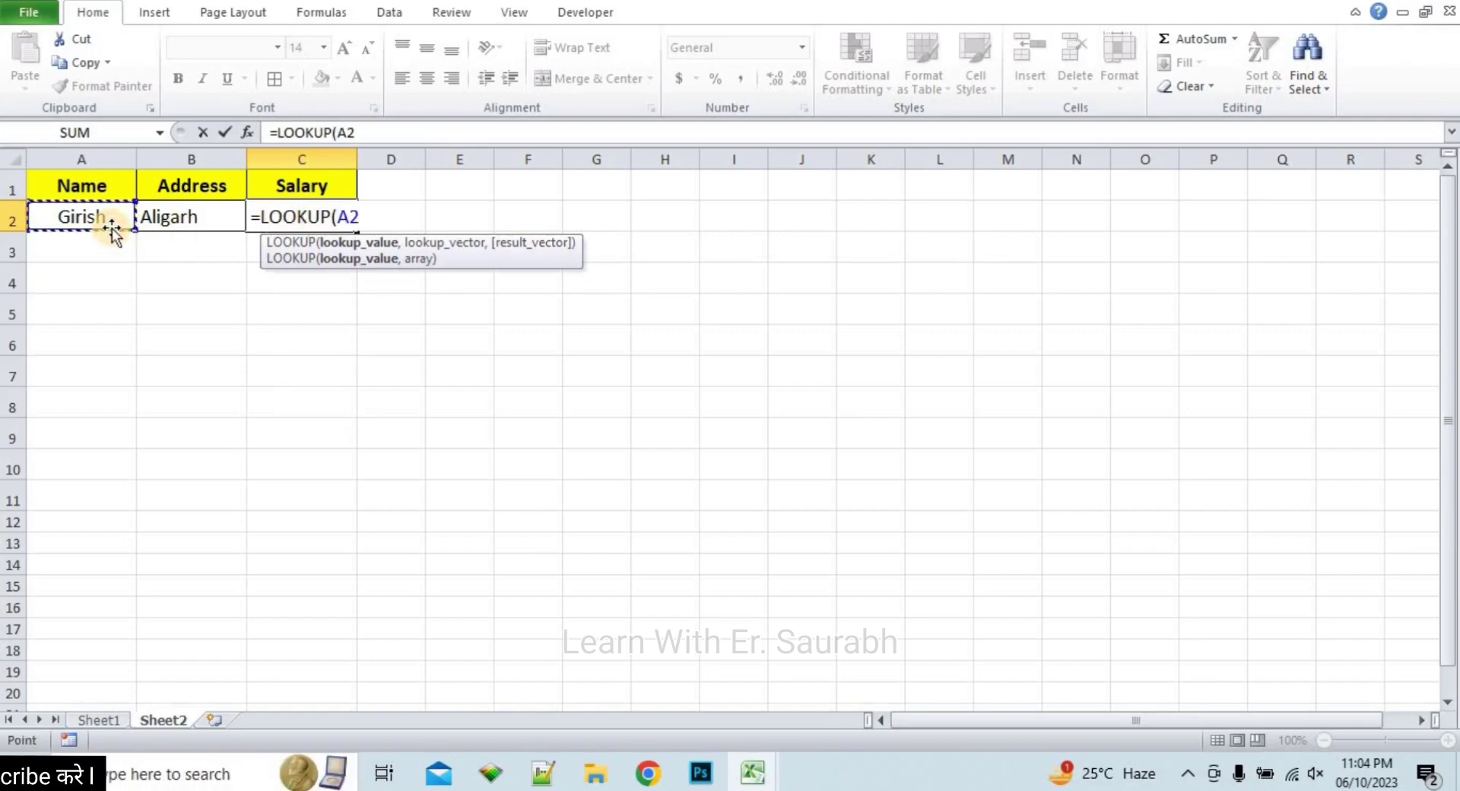
pyautogui.write(',')
pyautogui.click(114, 721)
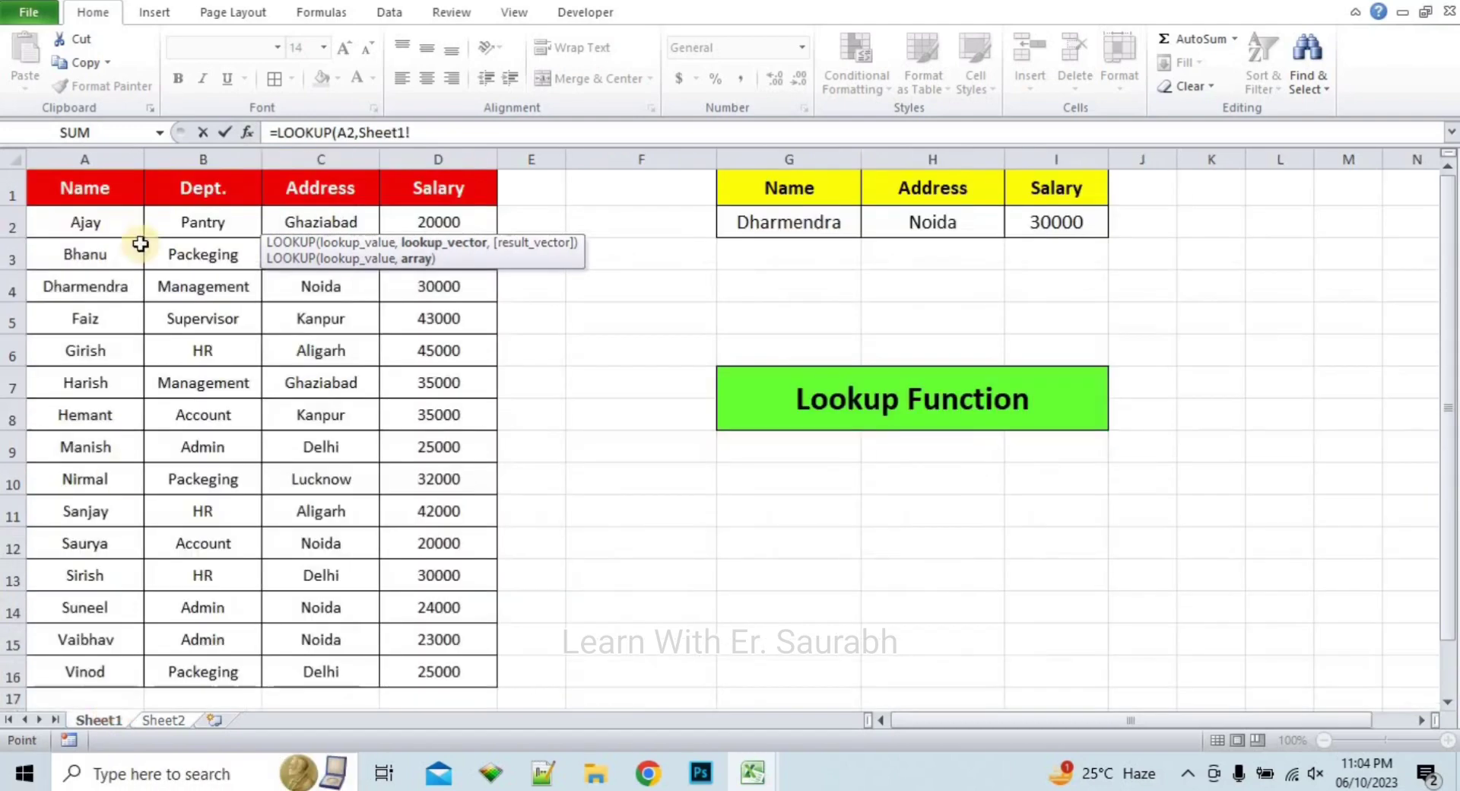
pyautogui.moveTo(98, 190); pyautogui.dragTo(473, 667)
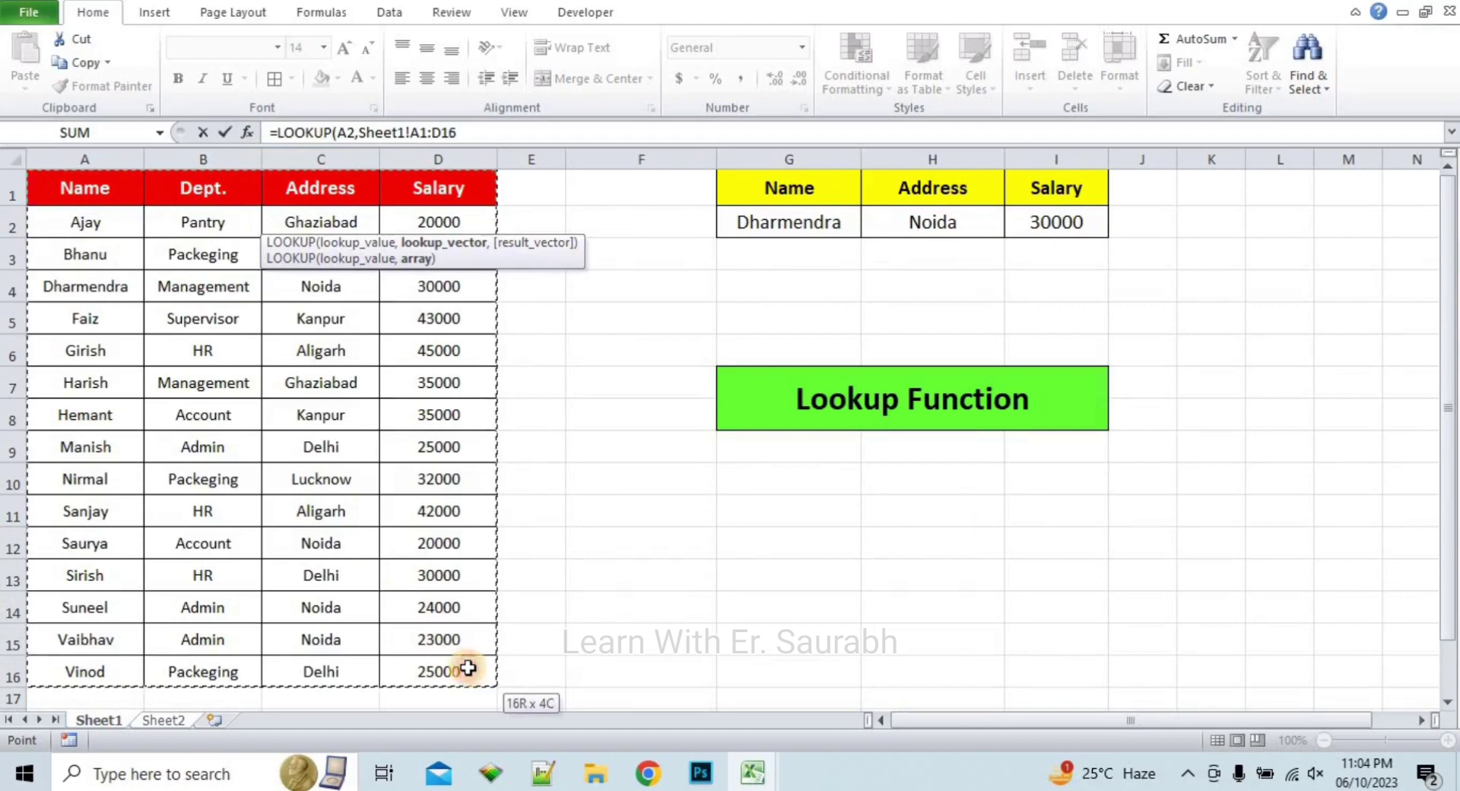
pyautogui.click(161, 719)
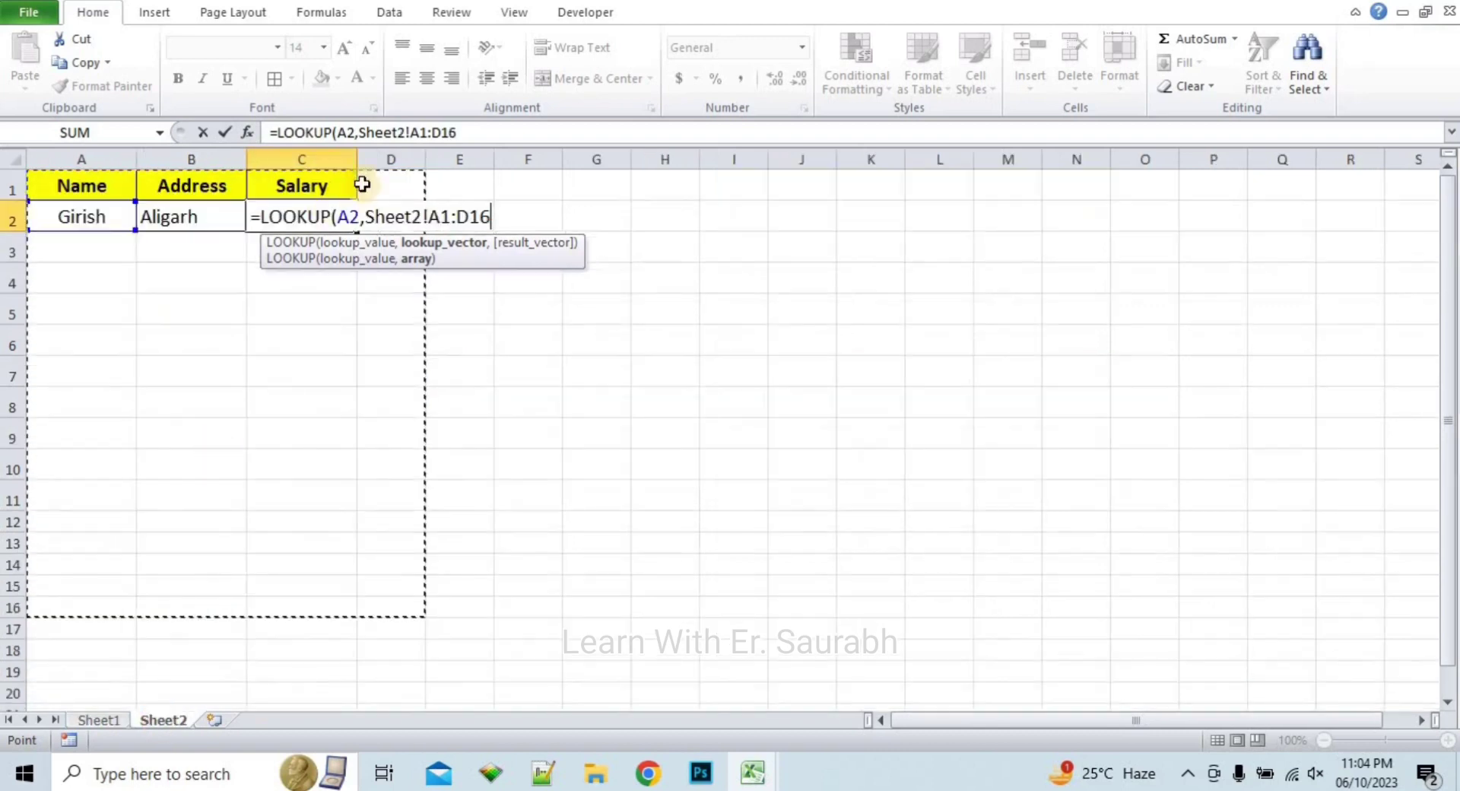
# Add Sheet1!D1:D16 as result range, fix the sheet number to 1, and confirm for 45000
pyautogui.click(420, 220)
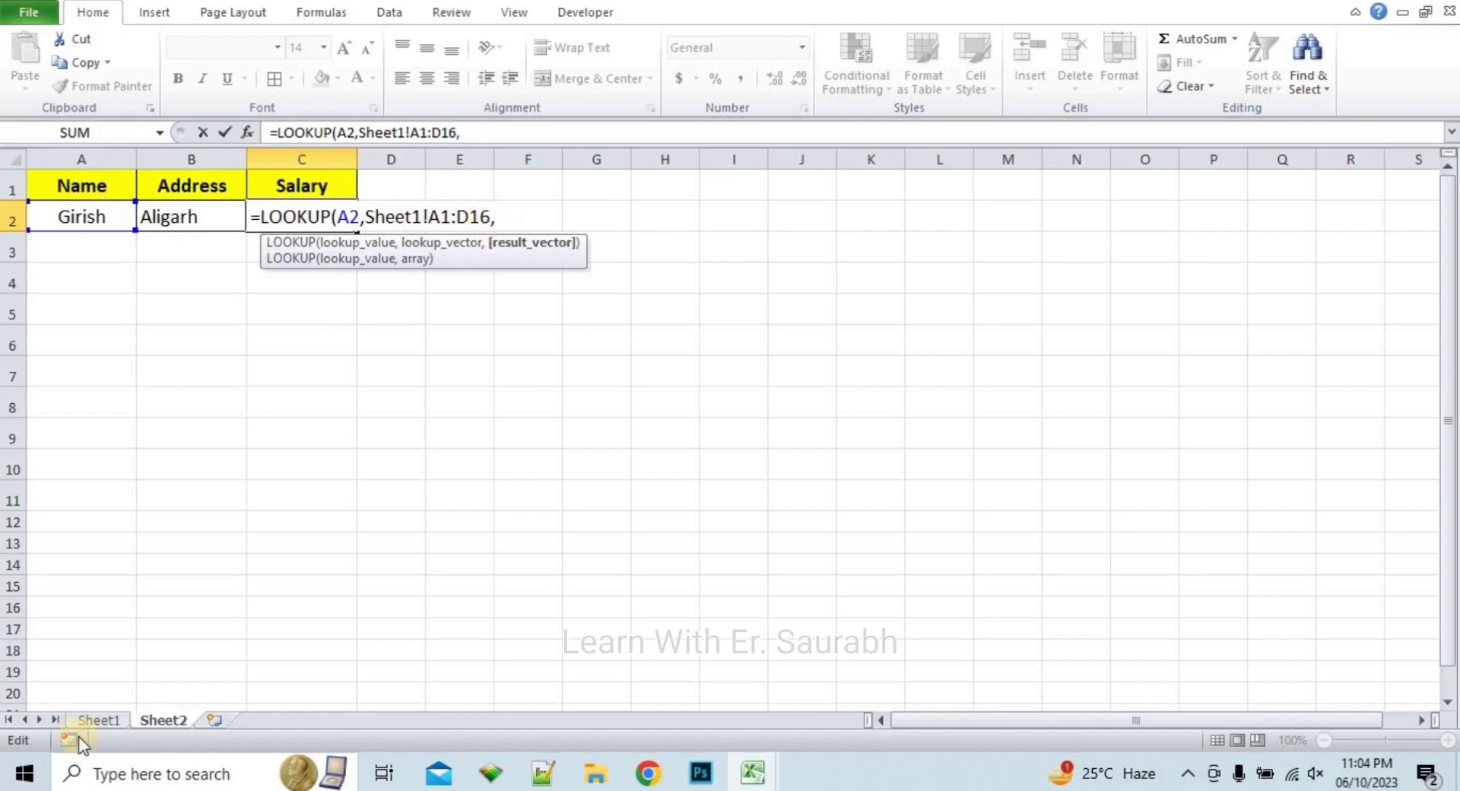
pyautogui.click(97, 721)
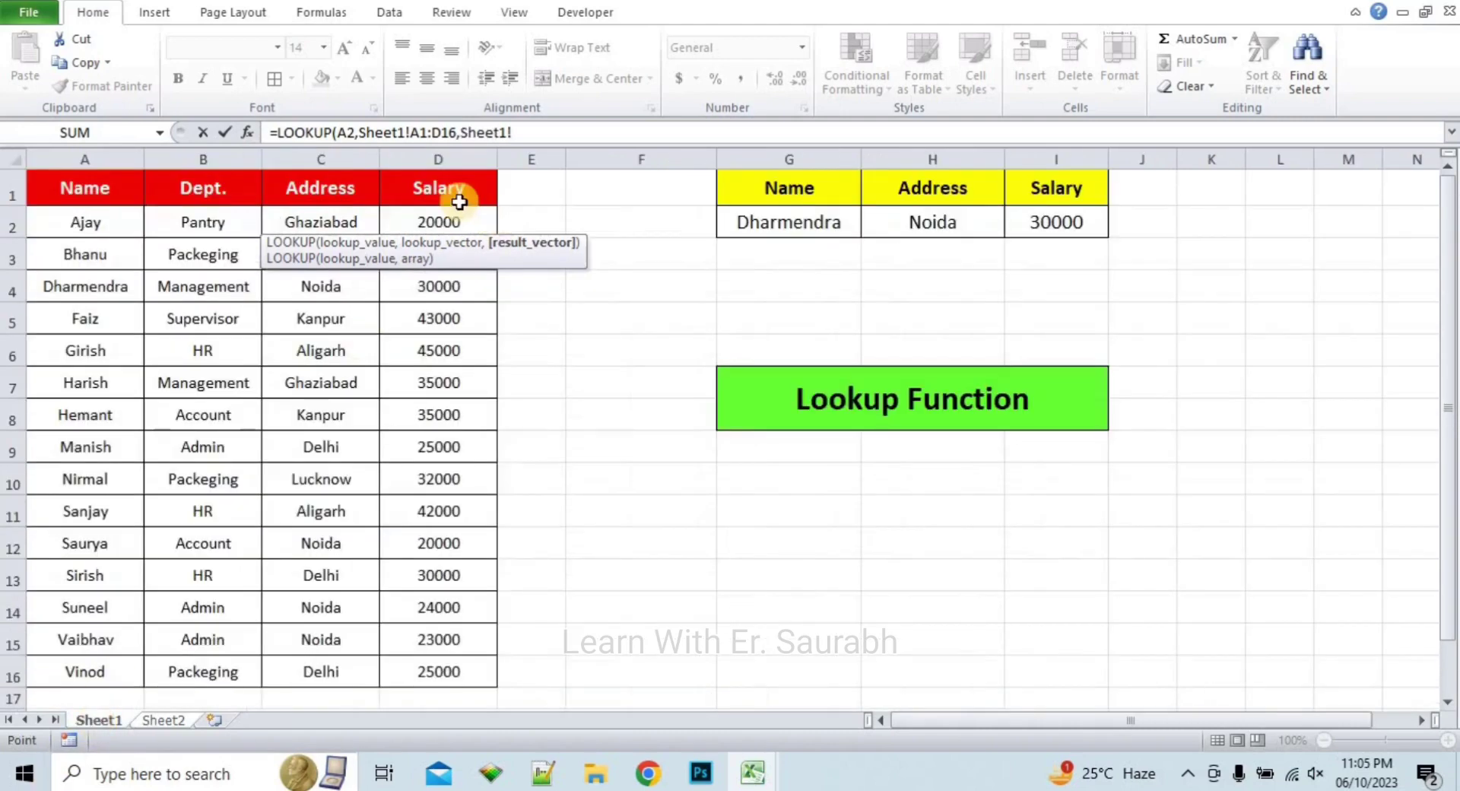
pyautogui.moveTo(438, 190); pyautogui.dragTo(420, 671)
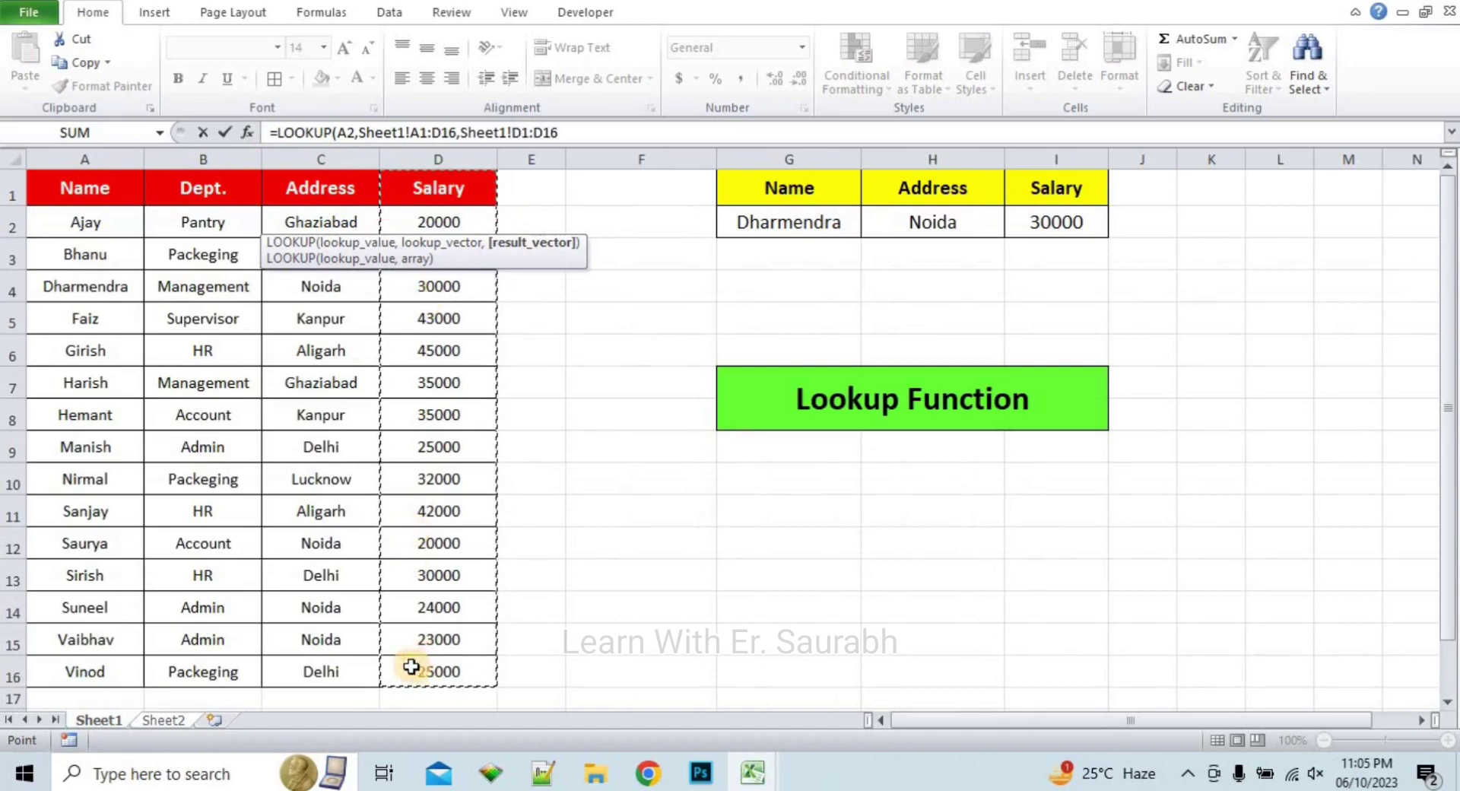
pyautogui.click(165, 720)
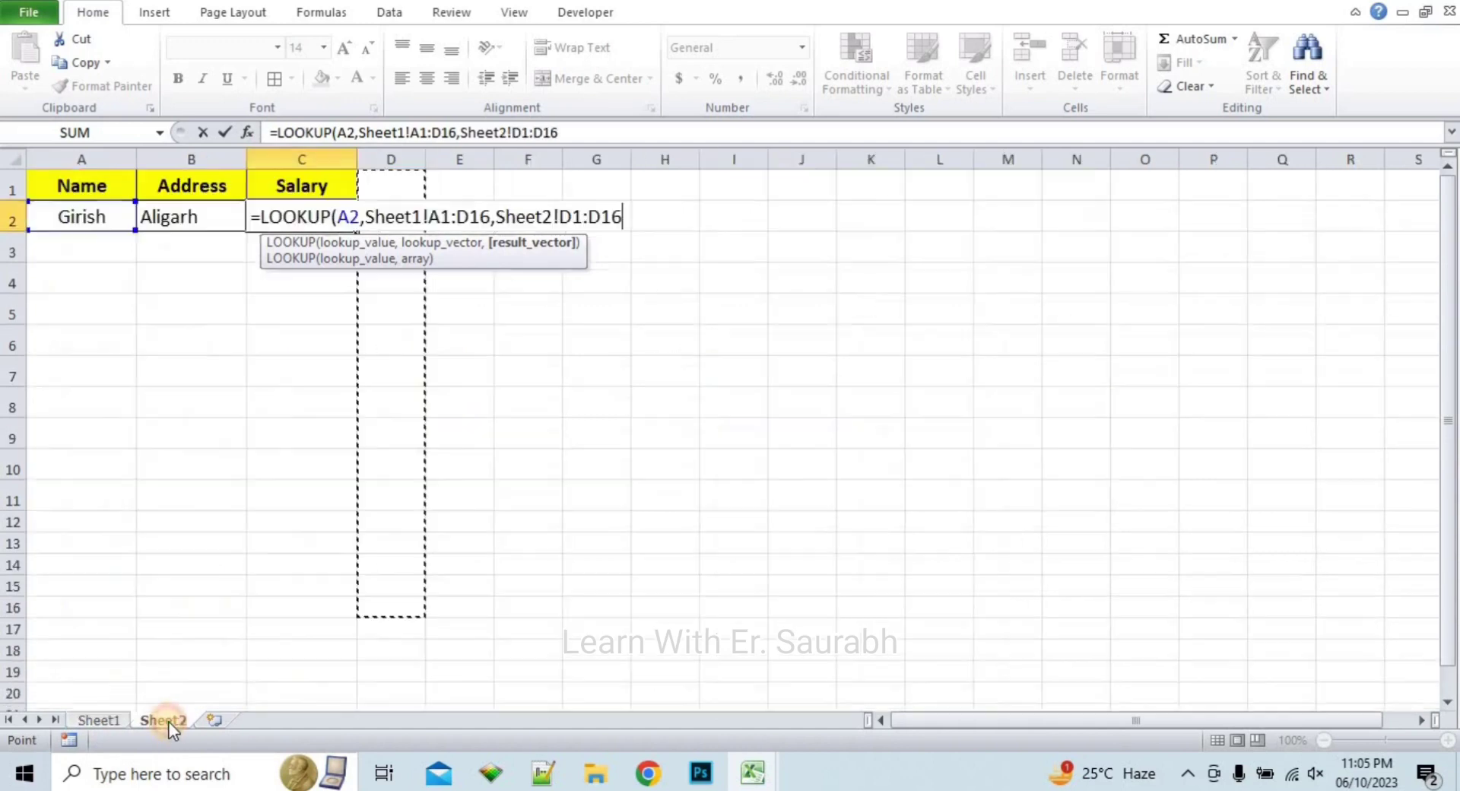
pyautogui.click(553, 217)
pyautogui.press('BackSpace')
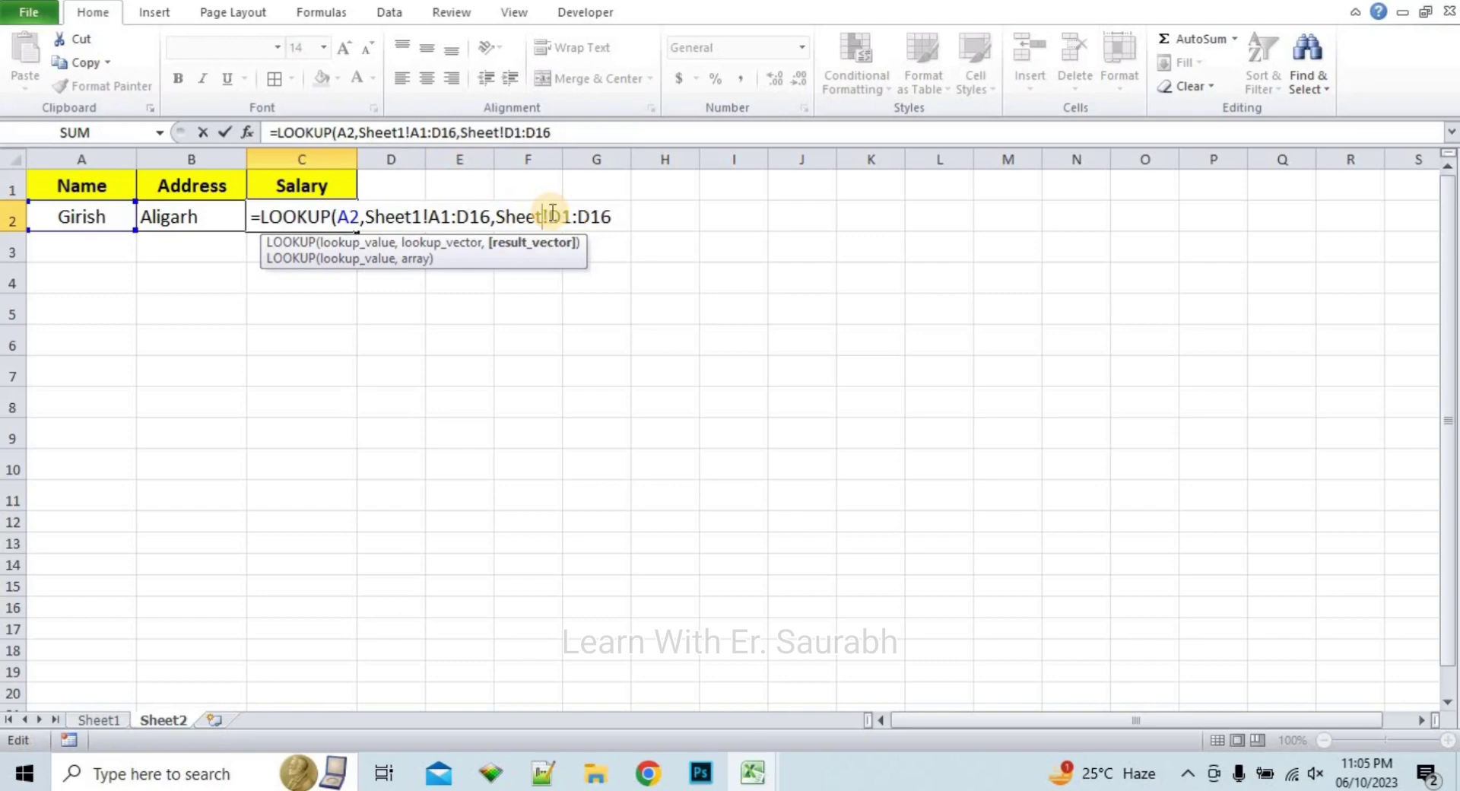
pyautogui.write('1')
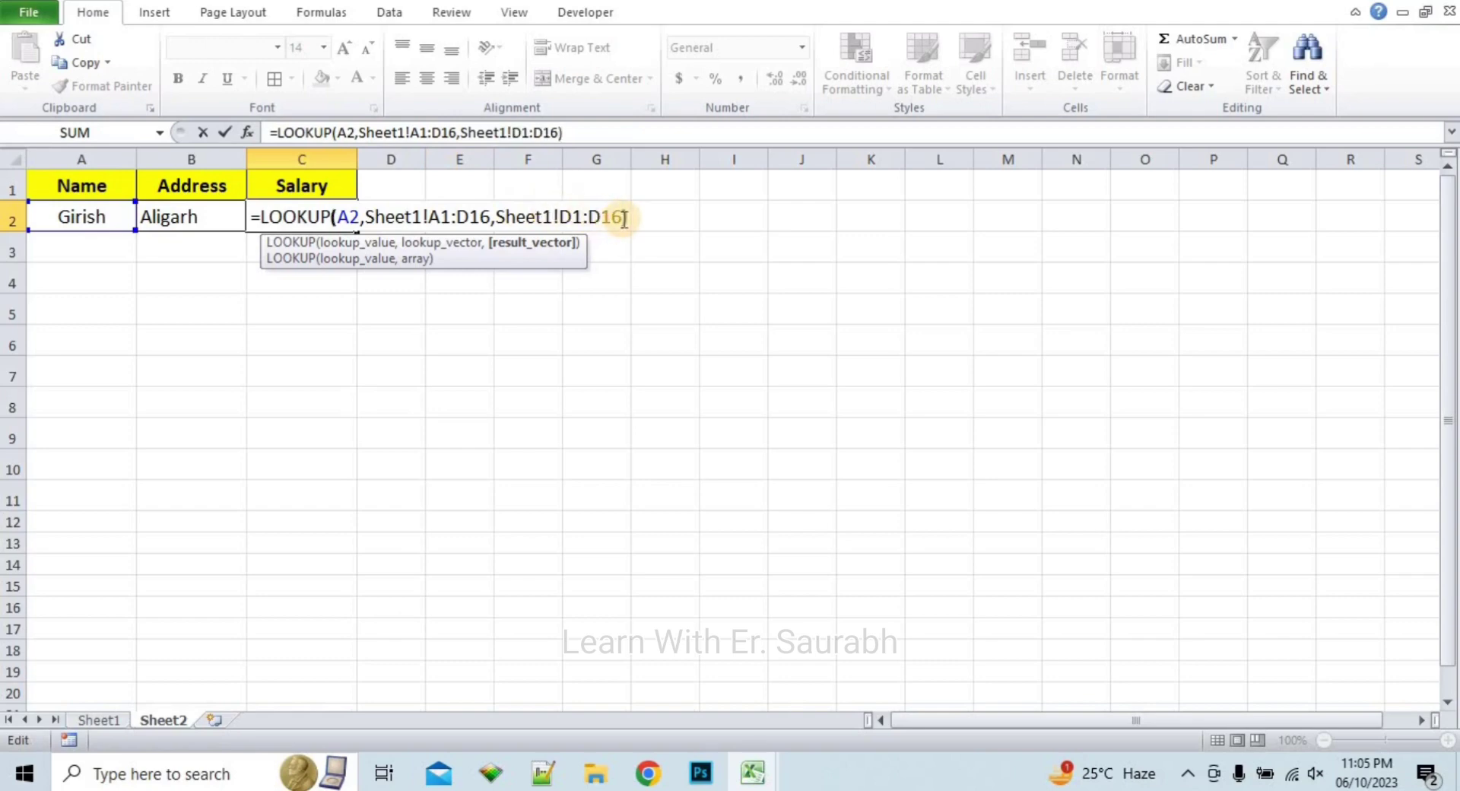
pyautogui.press('Return')
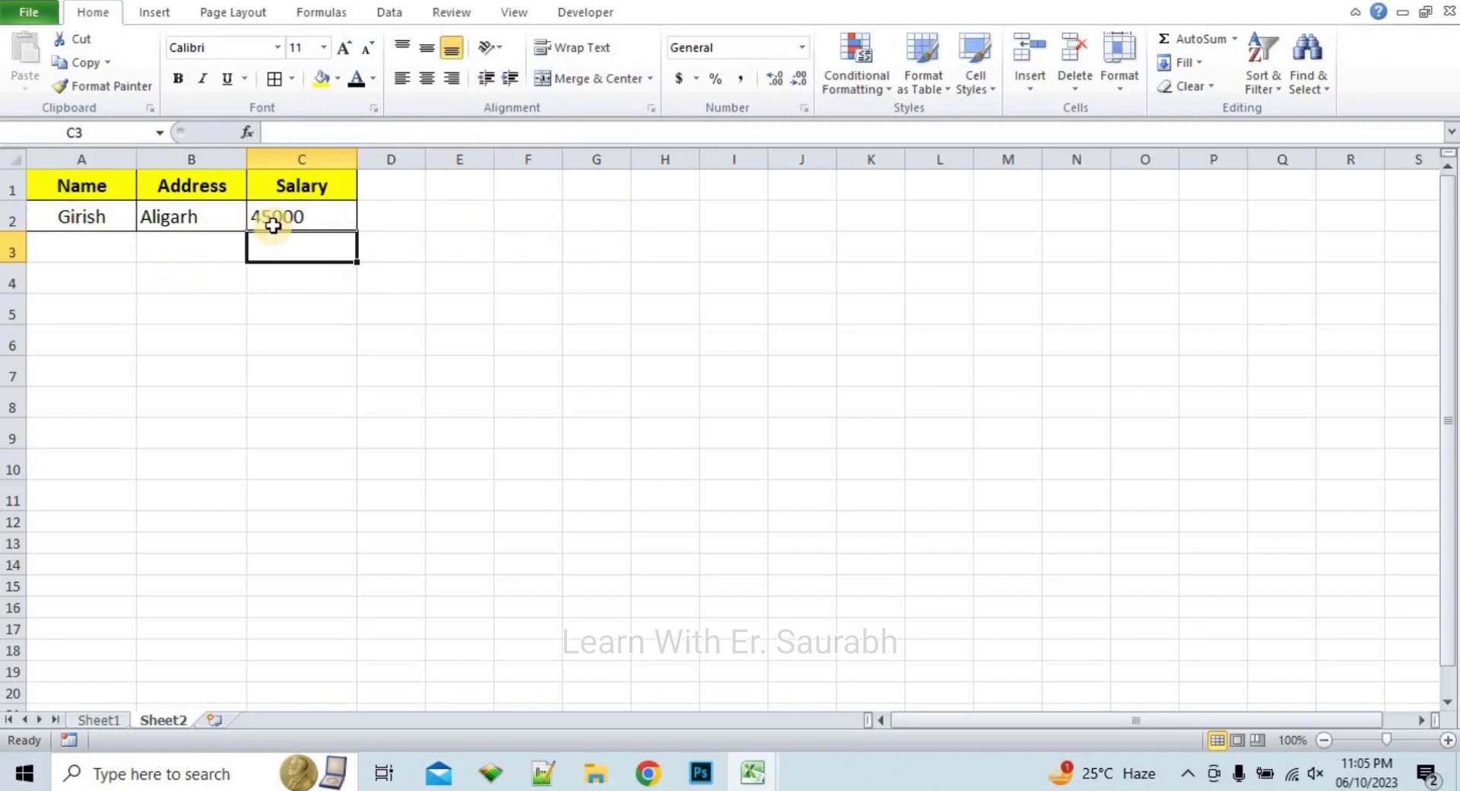
# Return to Sheet1 and highlight employee row 6 to check the 45000 salary
pyautogui.click(107, 721)
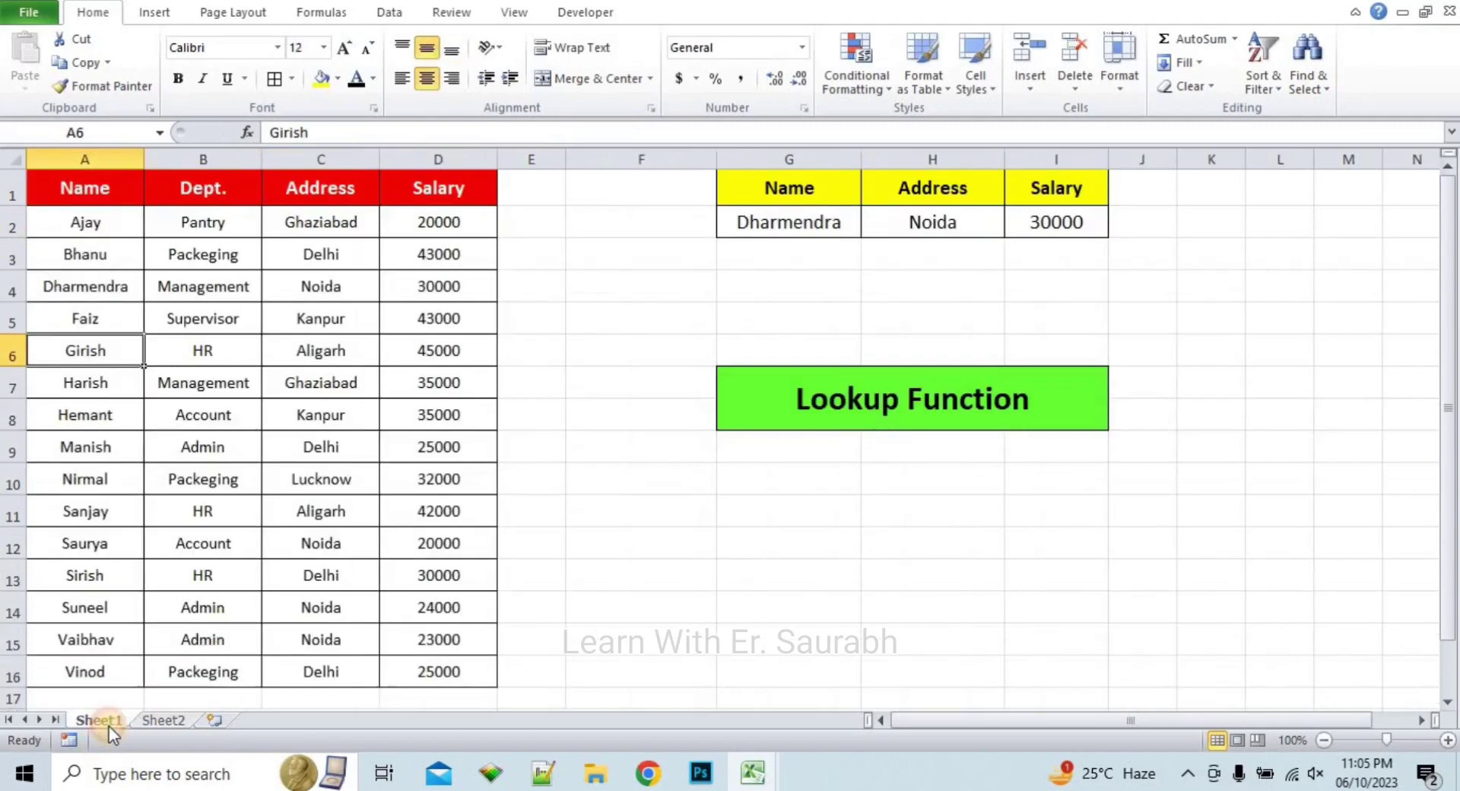
pyautogui.click(4, 356)
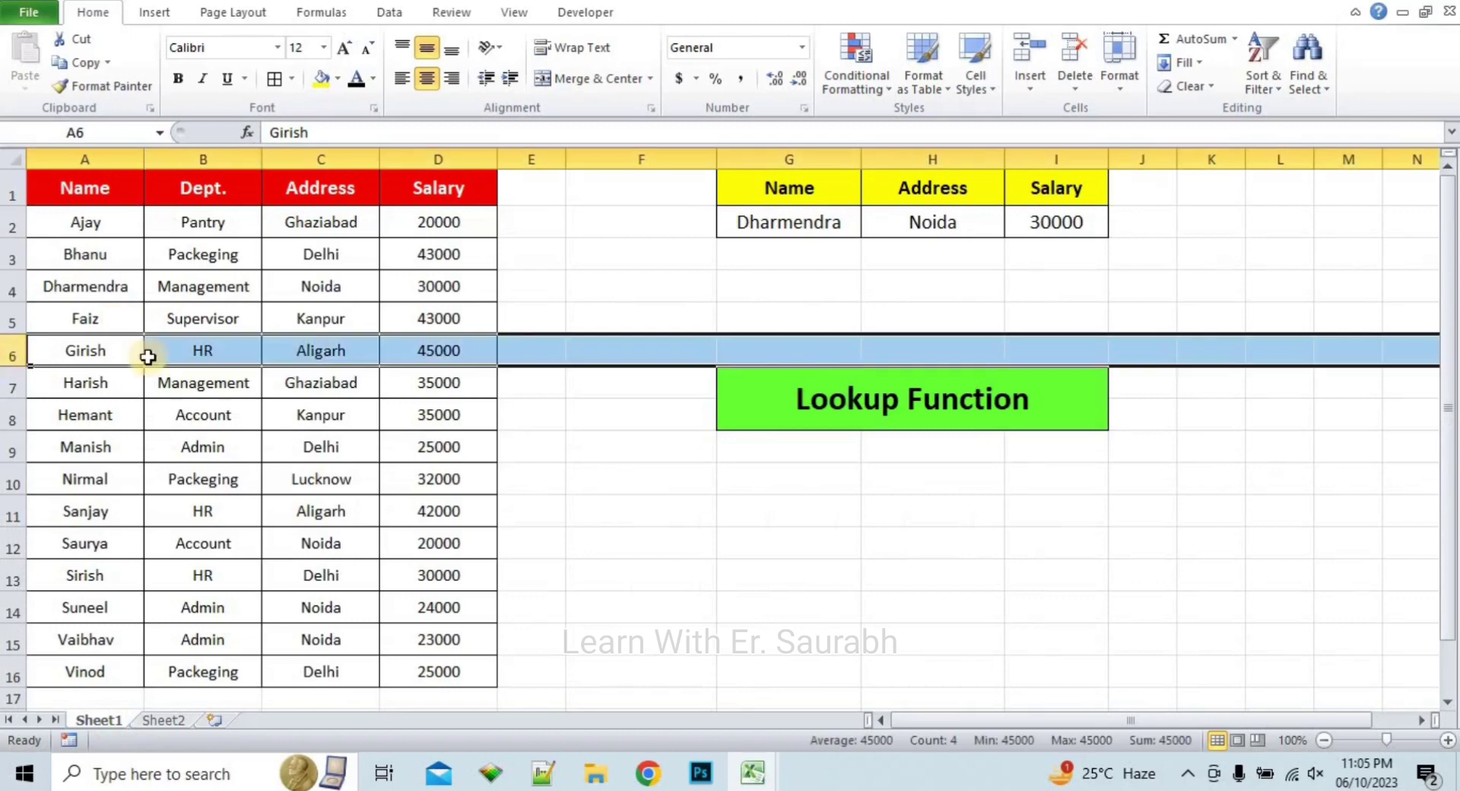
pyautogui.click(530, 348)
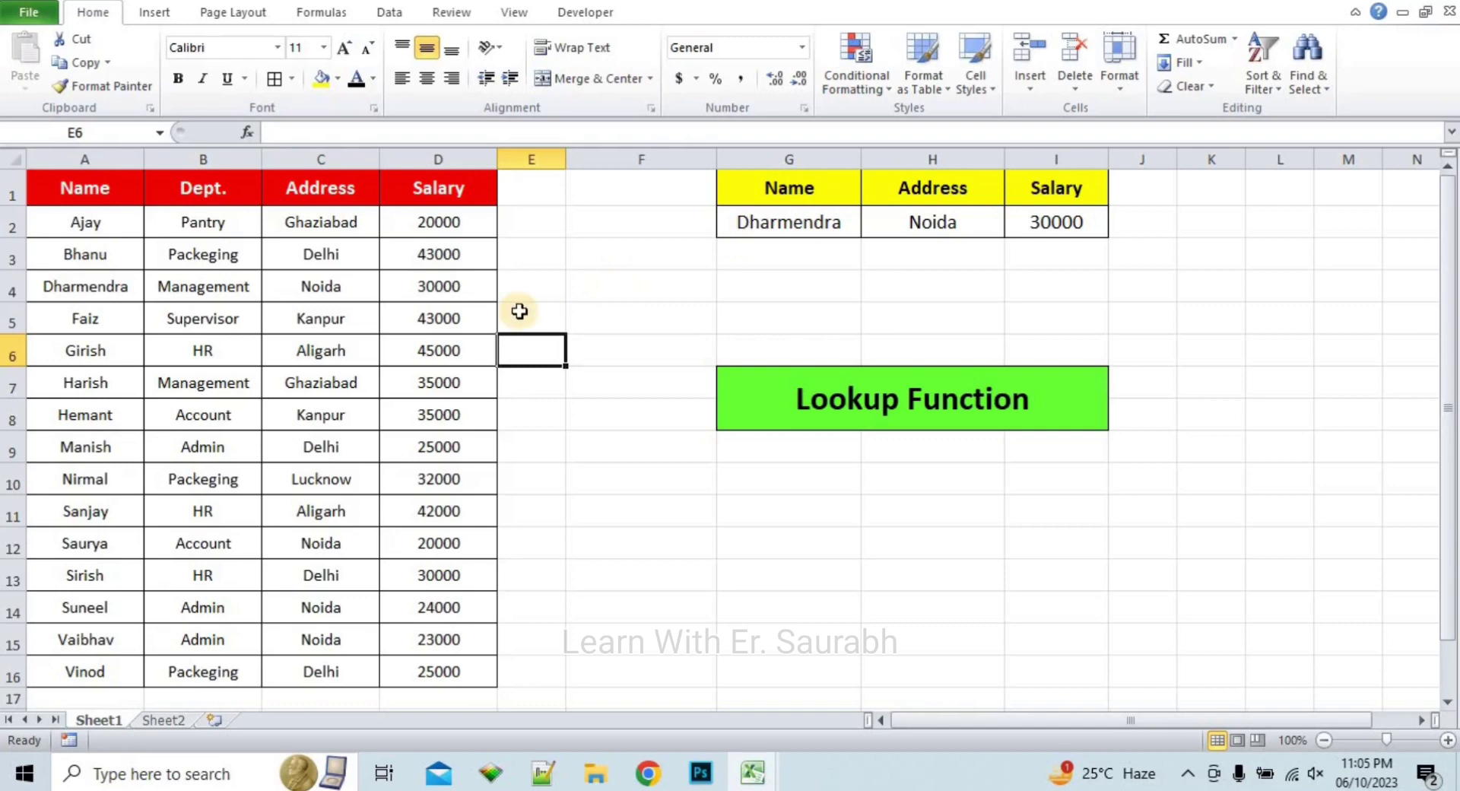
# Tile the practice file and the New workbook vertically side by side, ending in the New workbook
pyautogui.click(522, 11)
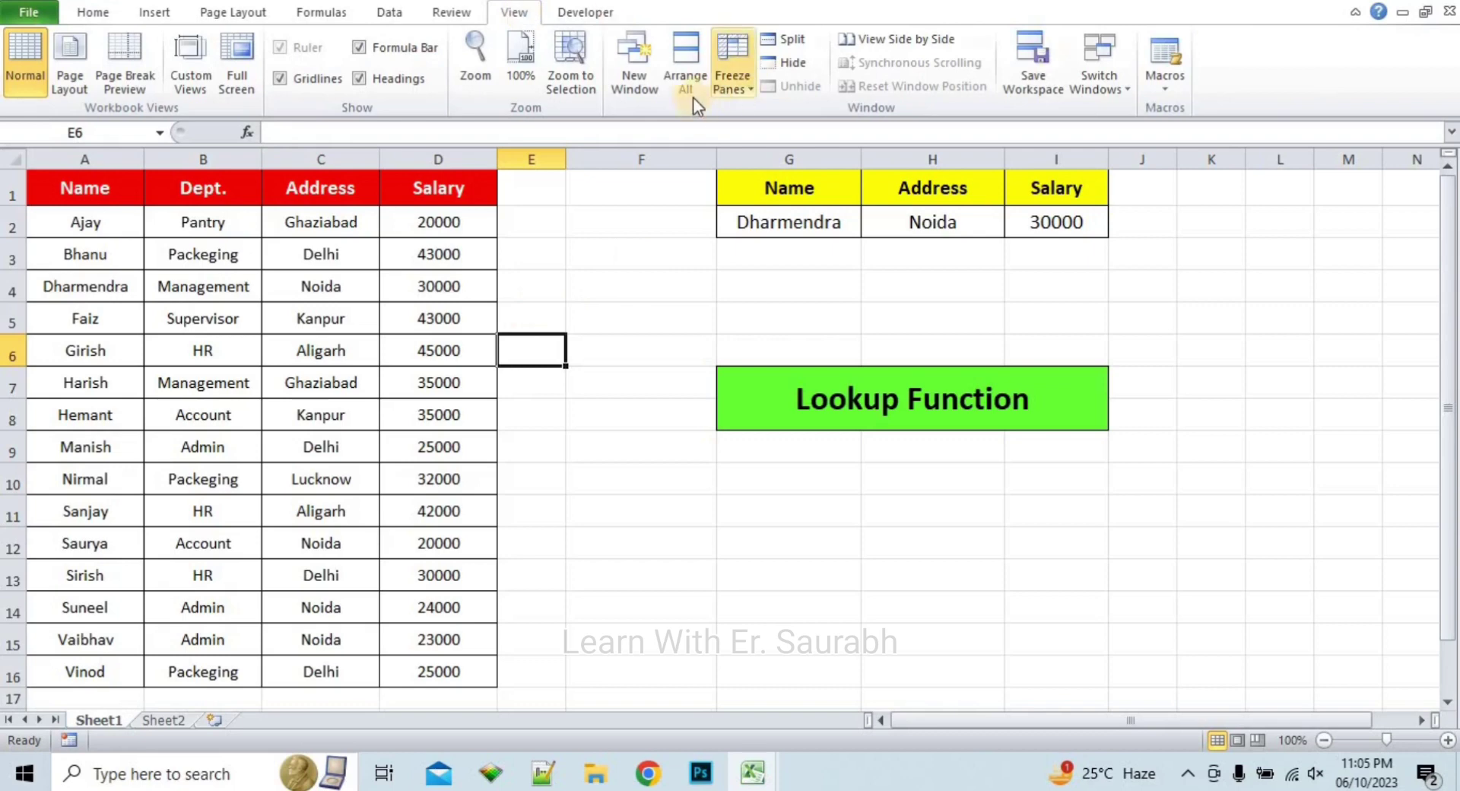
pyautogui.click(689, 62)
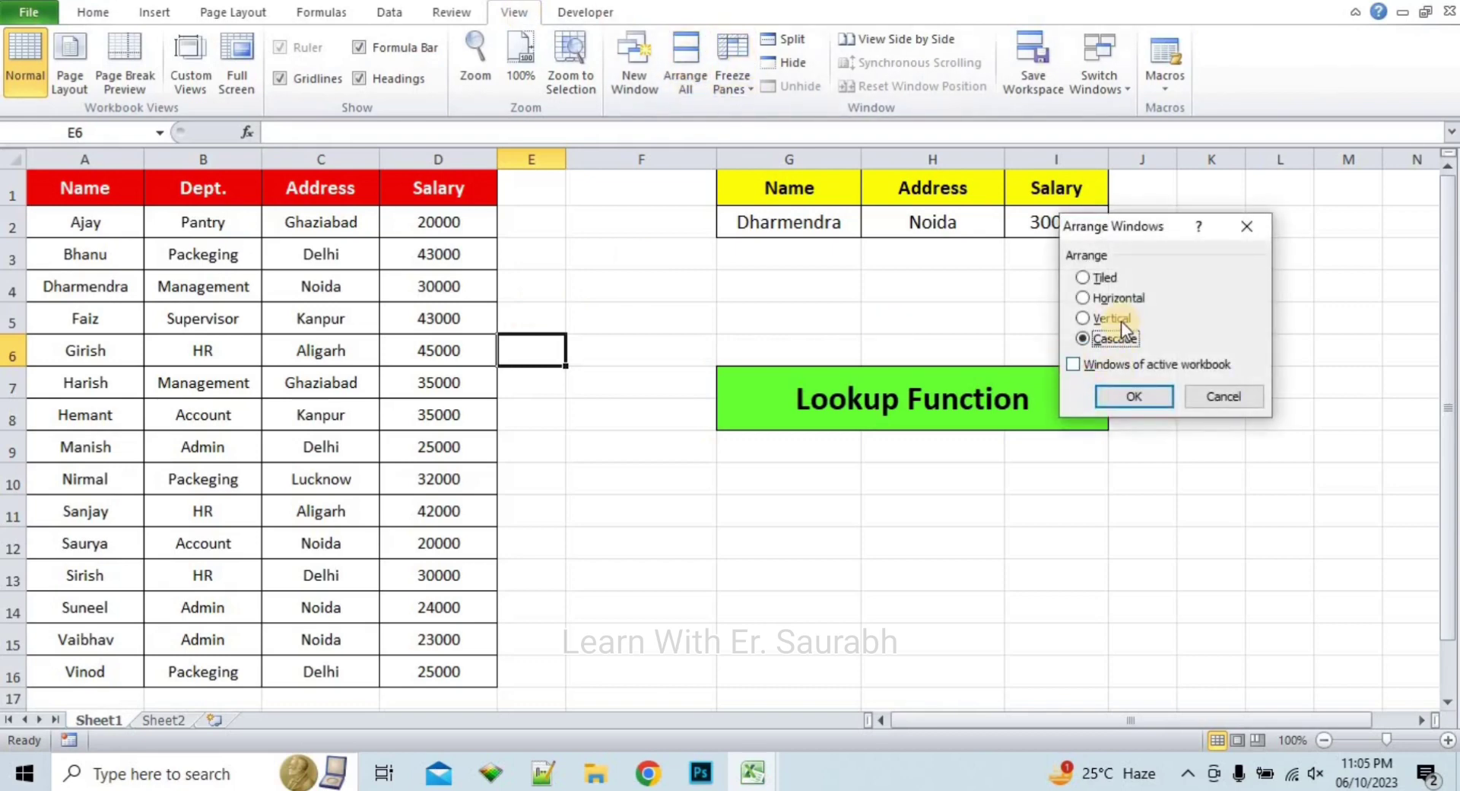
pyautogui.click(1133, 397)
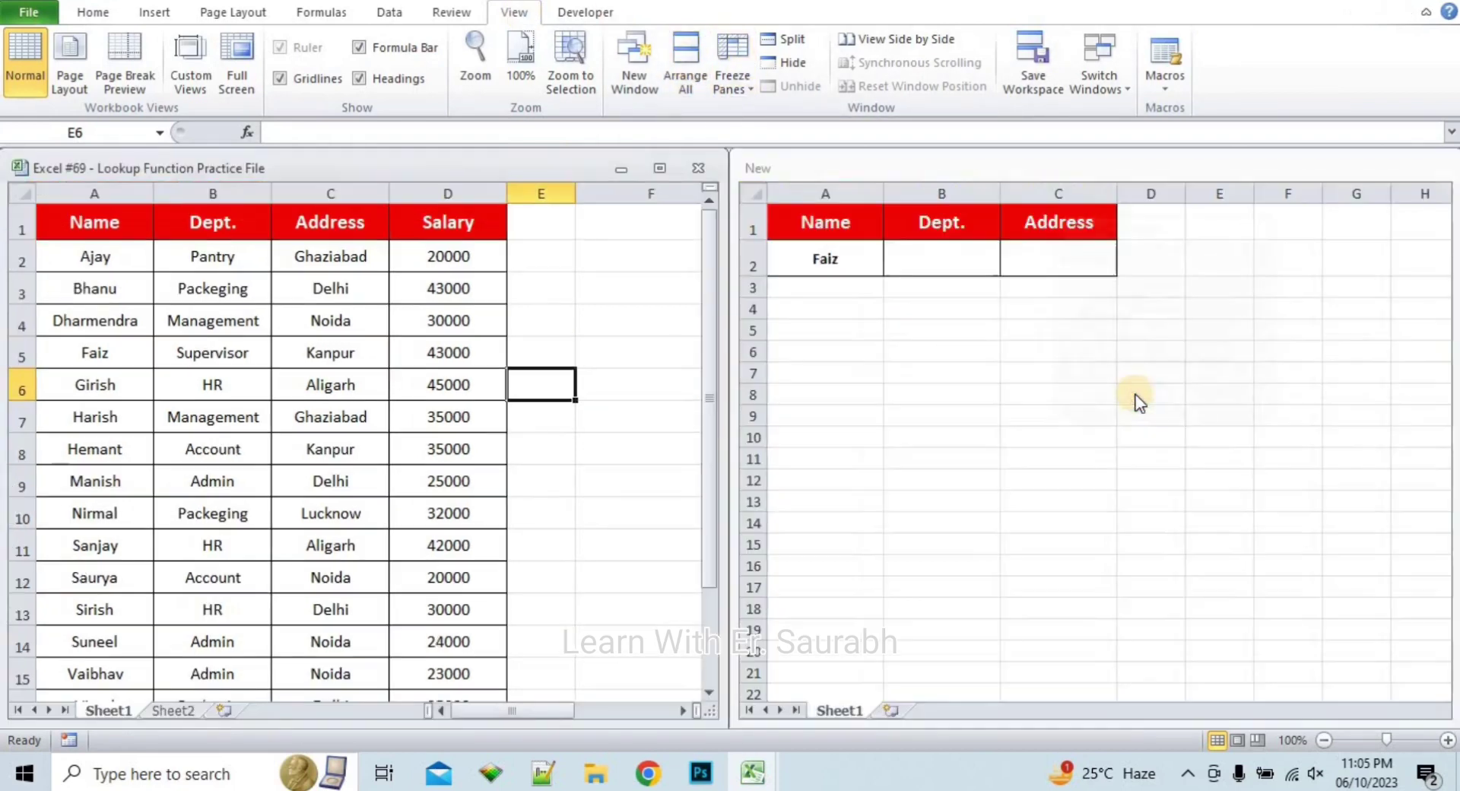
pyautogui.click(967, 419)
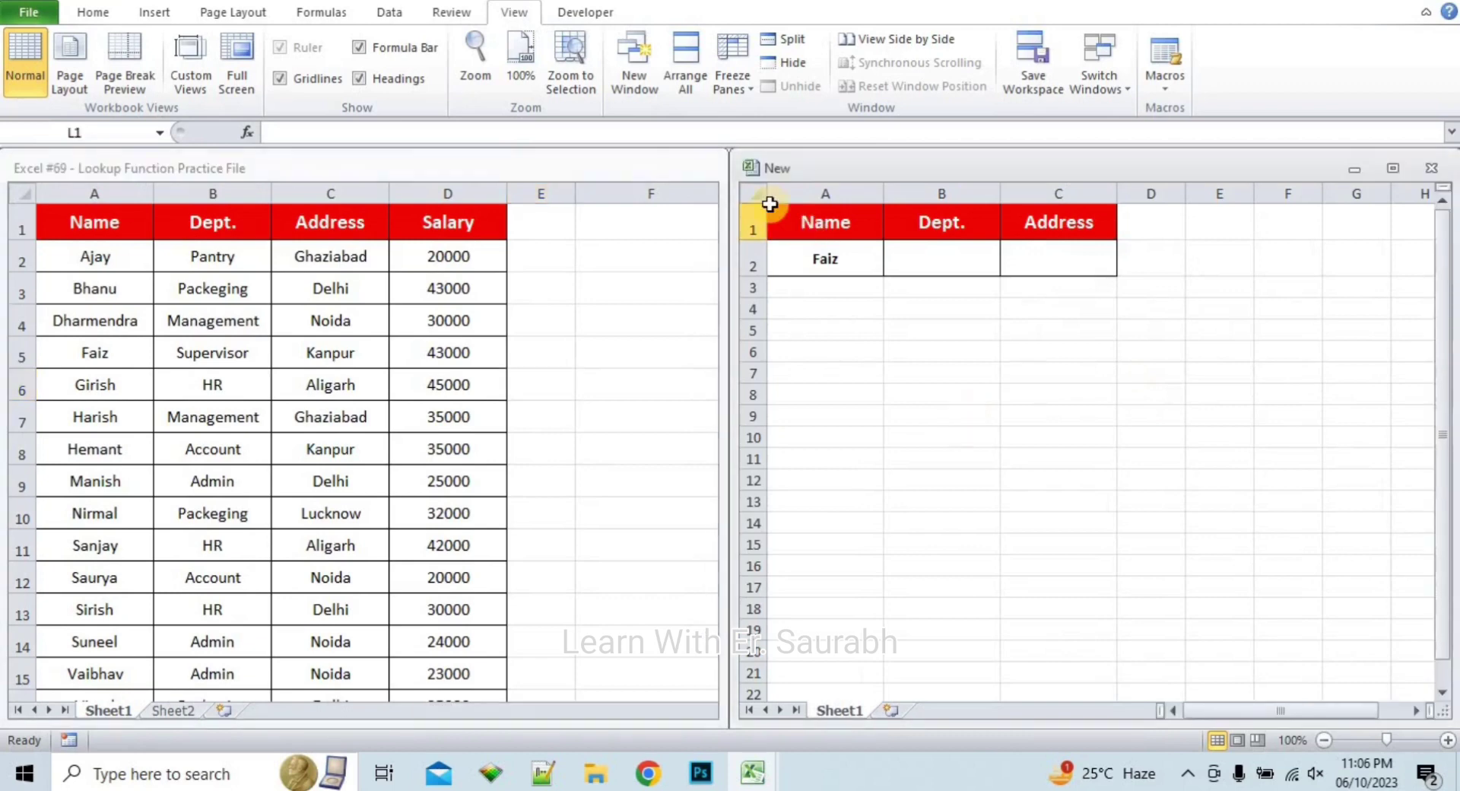
pyautogui.click(542, 384)
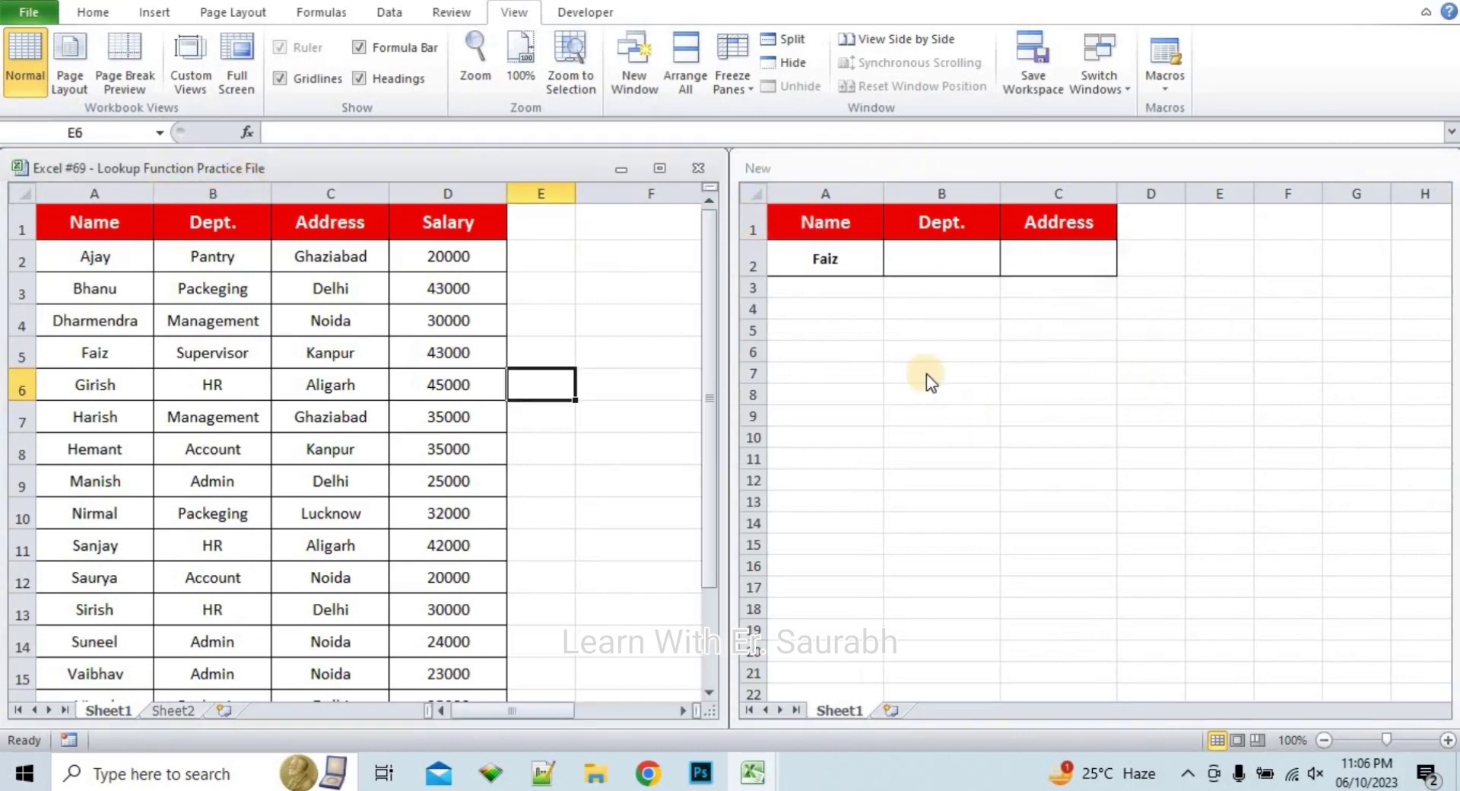
pyautogui.click(832, 175)
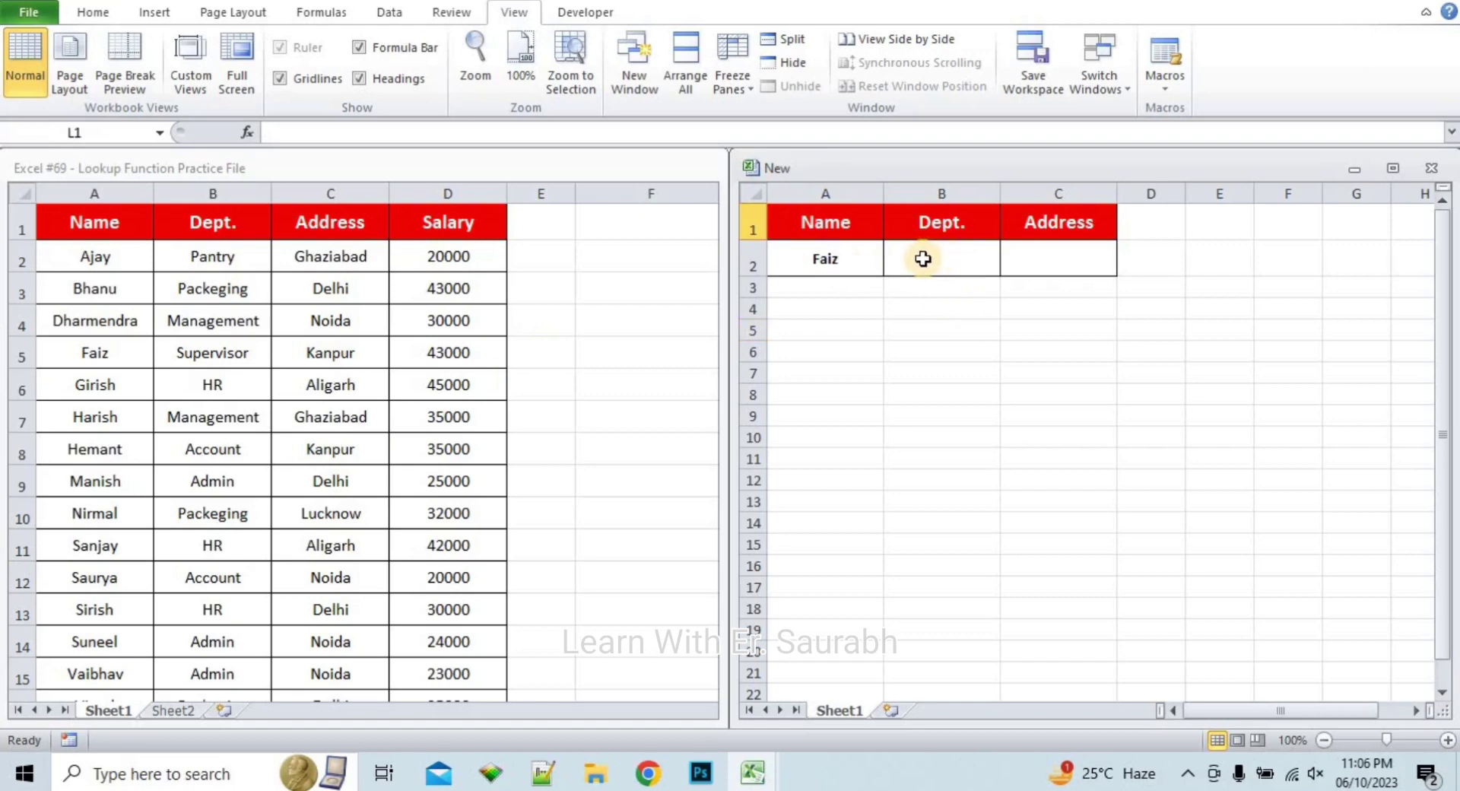
# Enter =LOOKUP(A2, practice file A1:D16, B1:B16) in B2 so the department returns Supervisor
pyautogui.click(971, 256)
pyautogui.write('=')
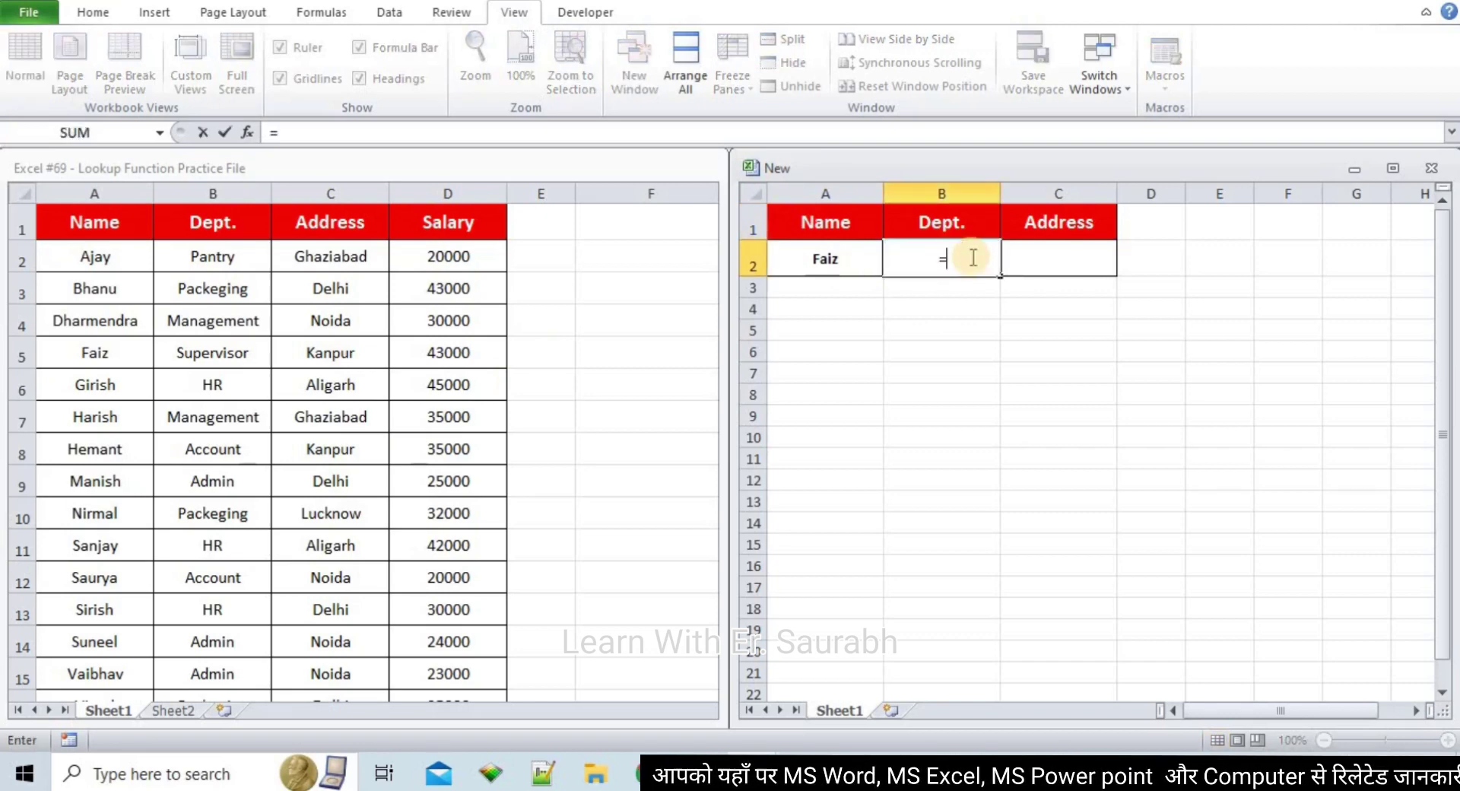
pyautogui.write('loo')
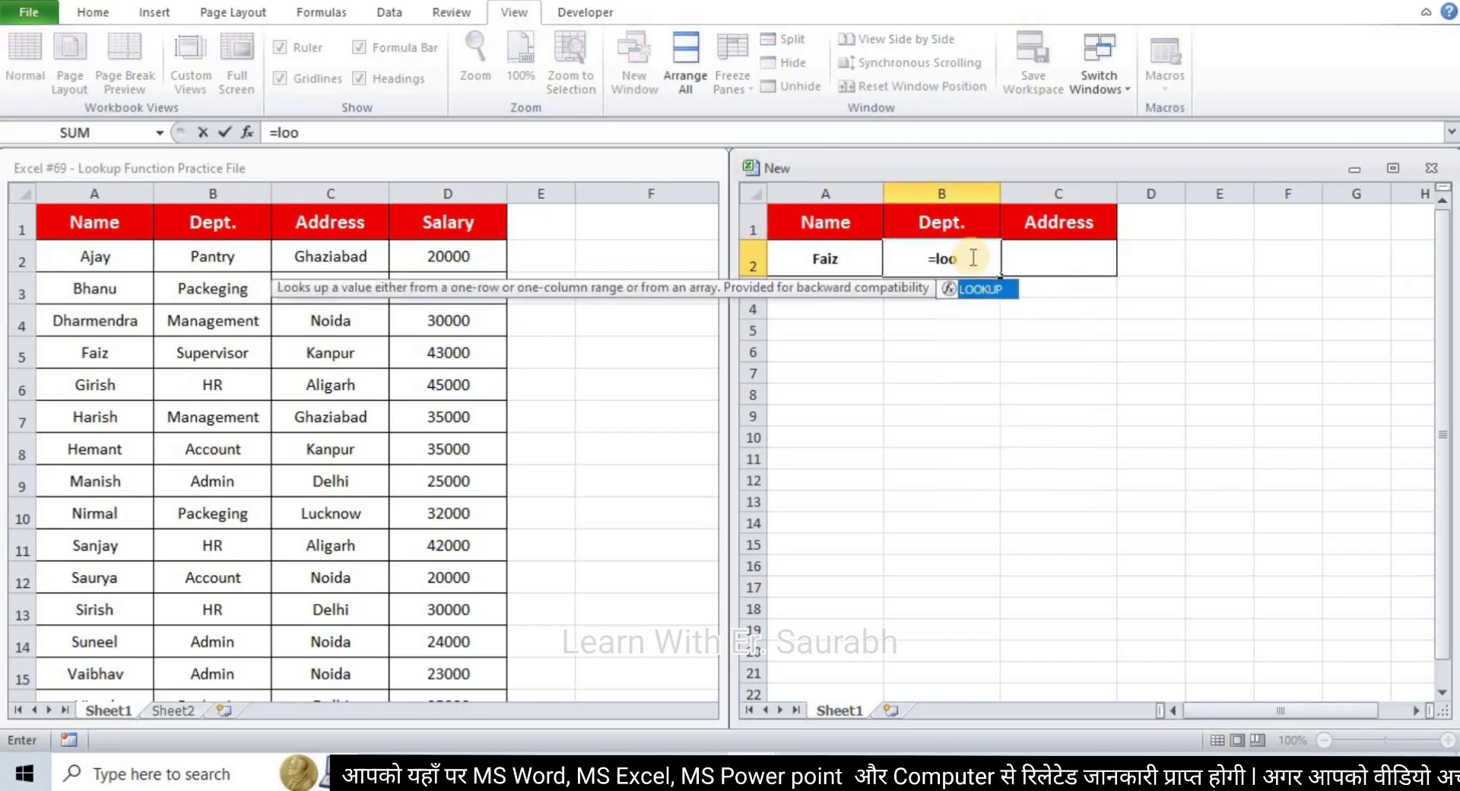
pyautogui.press('Tab')
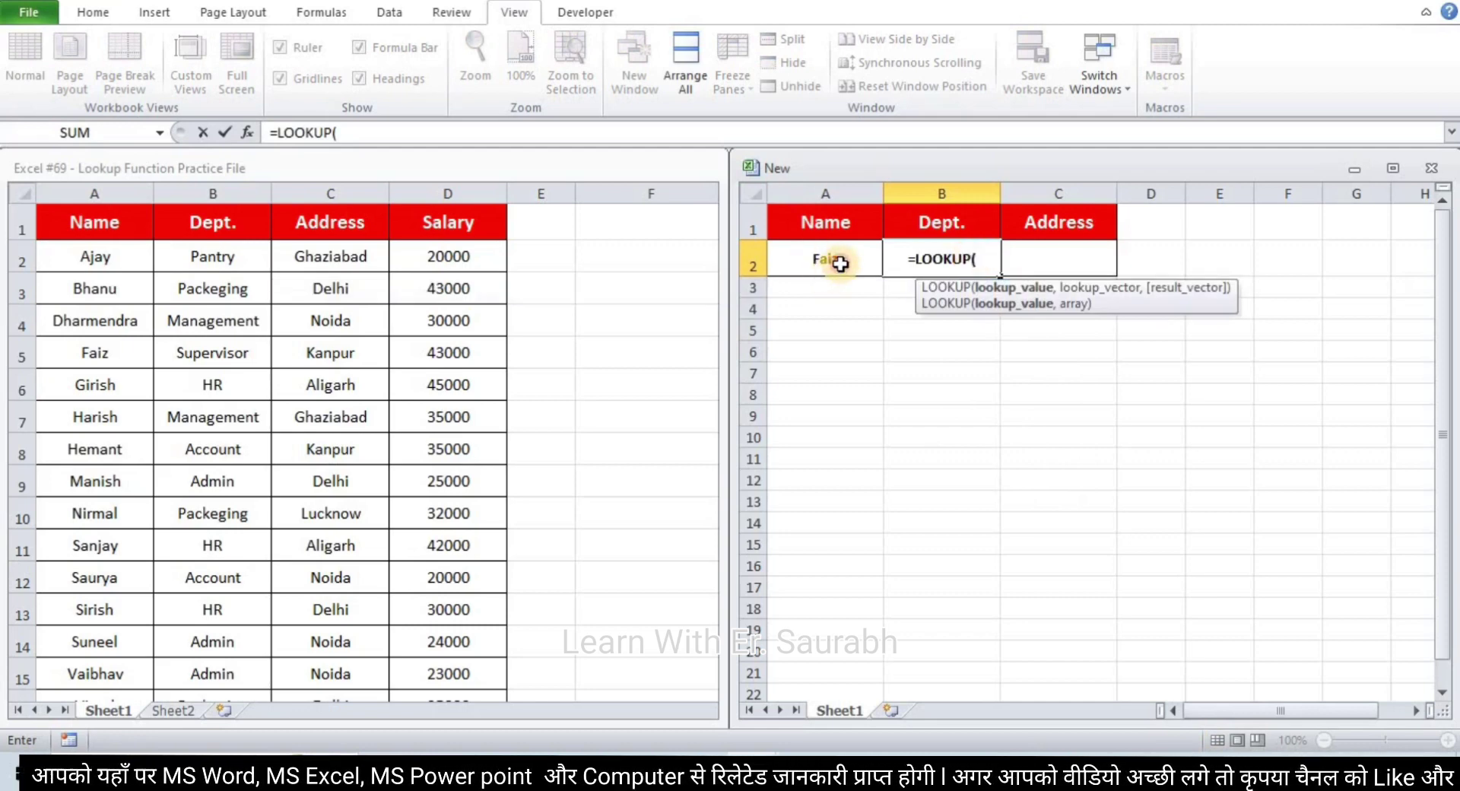
pyautogui.click(836, 263)
pyautogui.write(',')
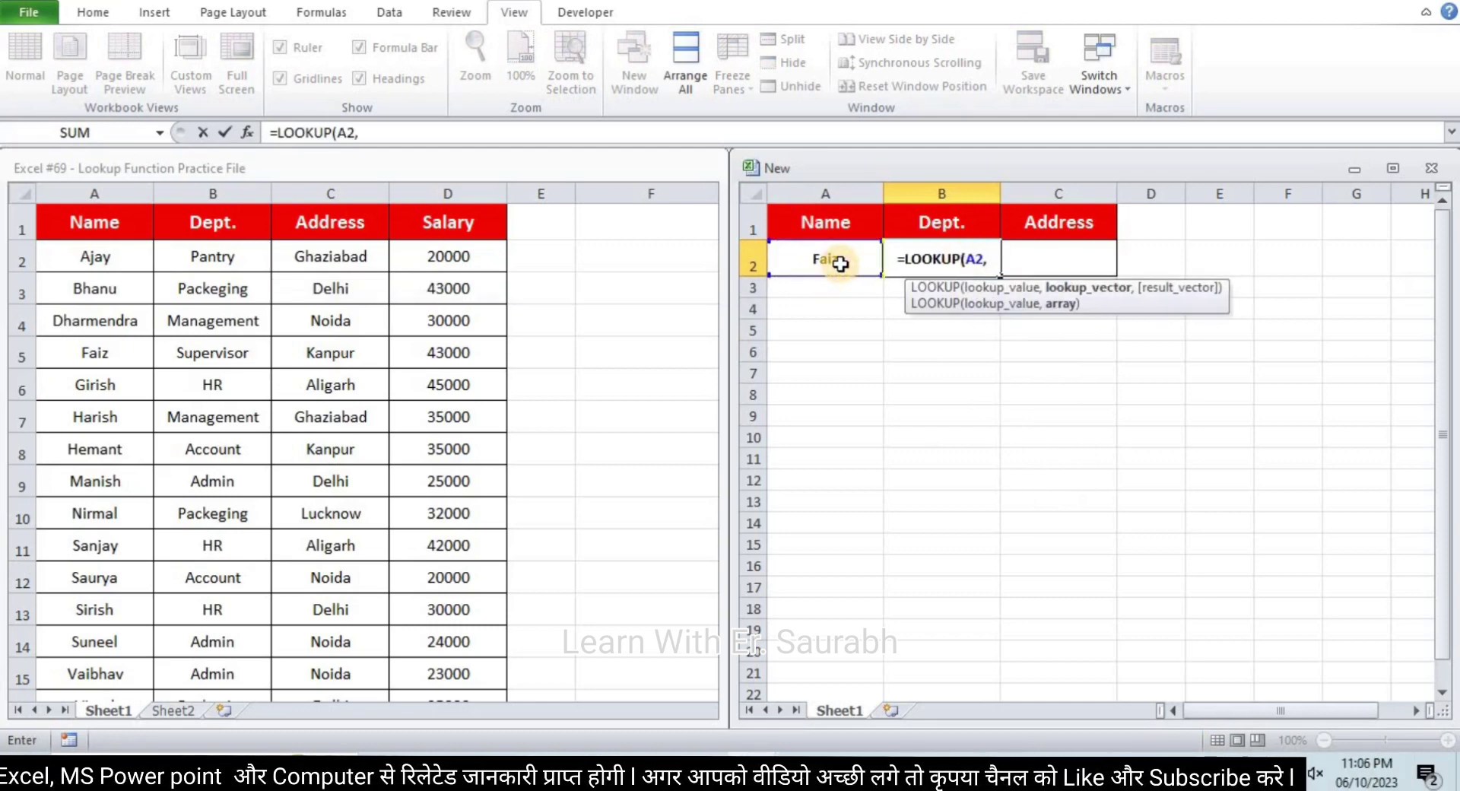
pyautogui.click(92, 227)
pyautogui.moveTo(95, 222); pyautogui.dragTo(441, 693)
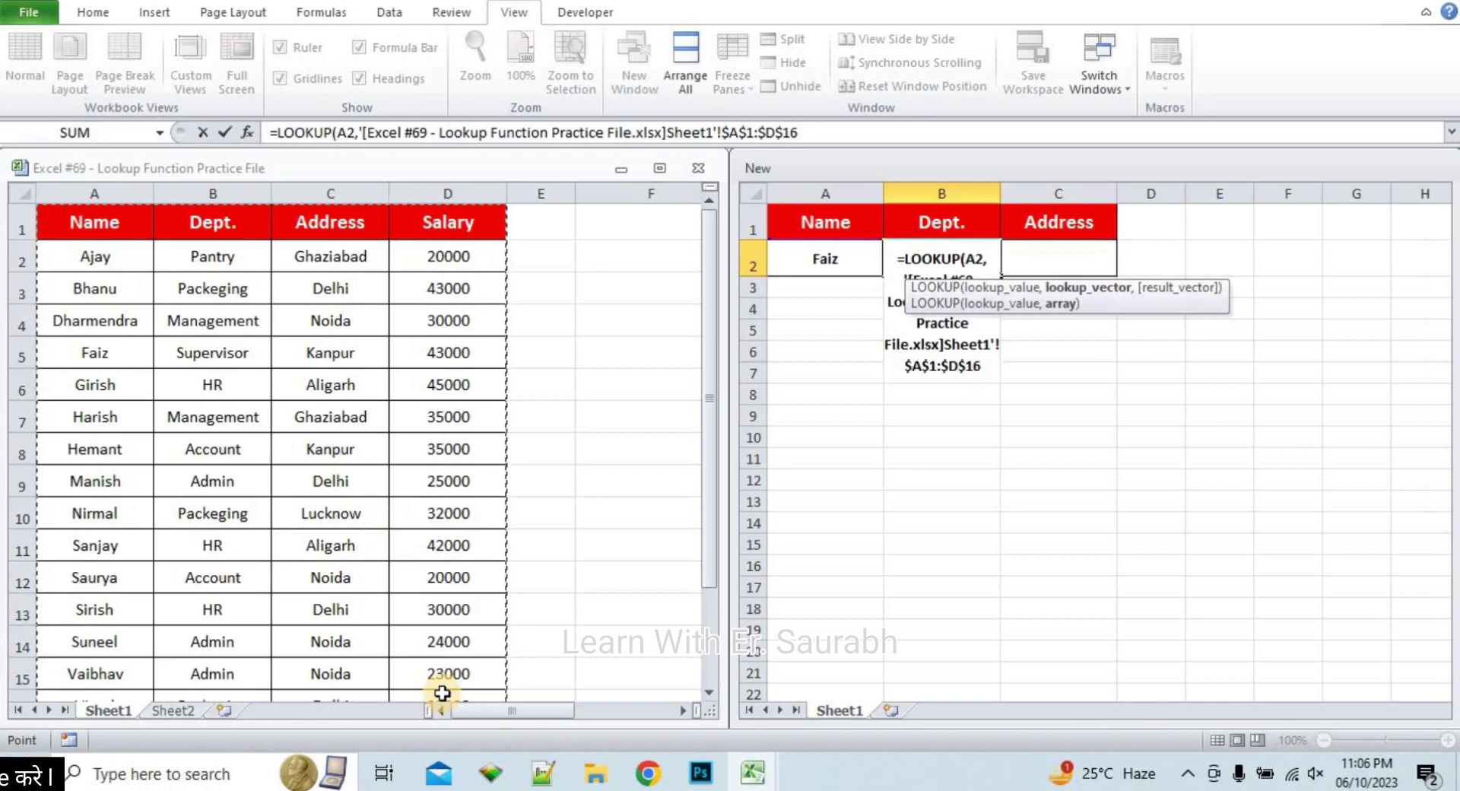
pyautogui.write(',')
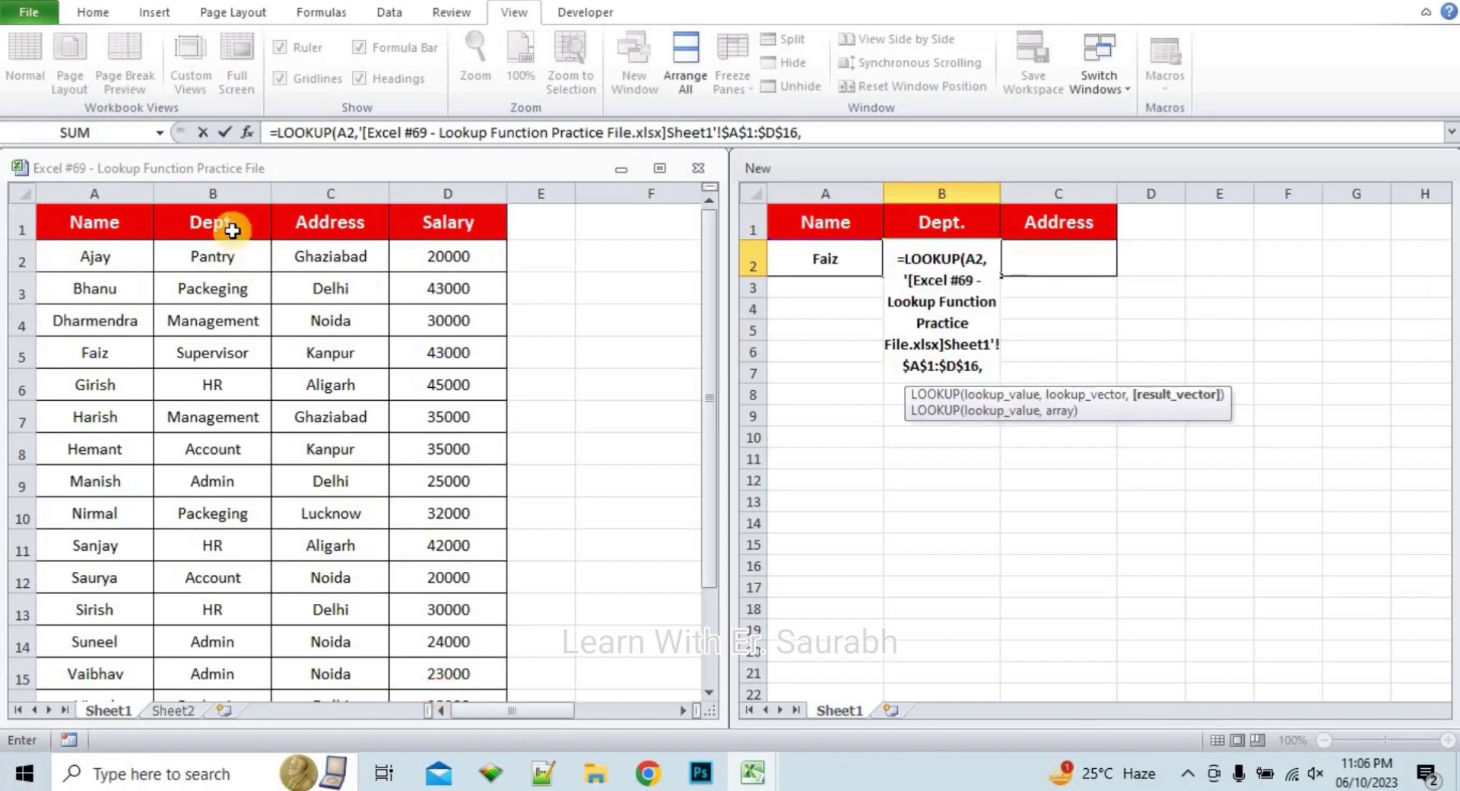
pyautogui.moveTo(229, 221); pyautogui.dragTo(236, 701)
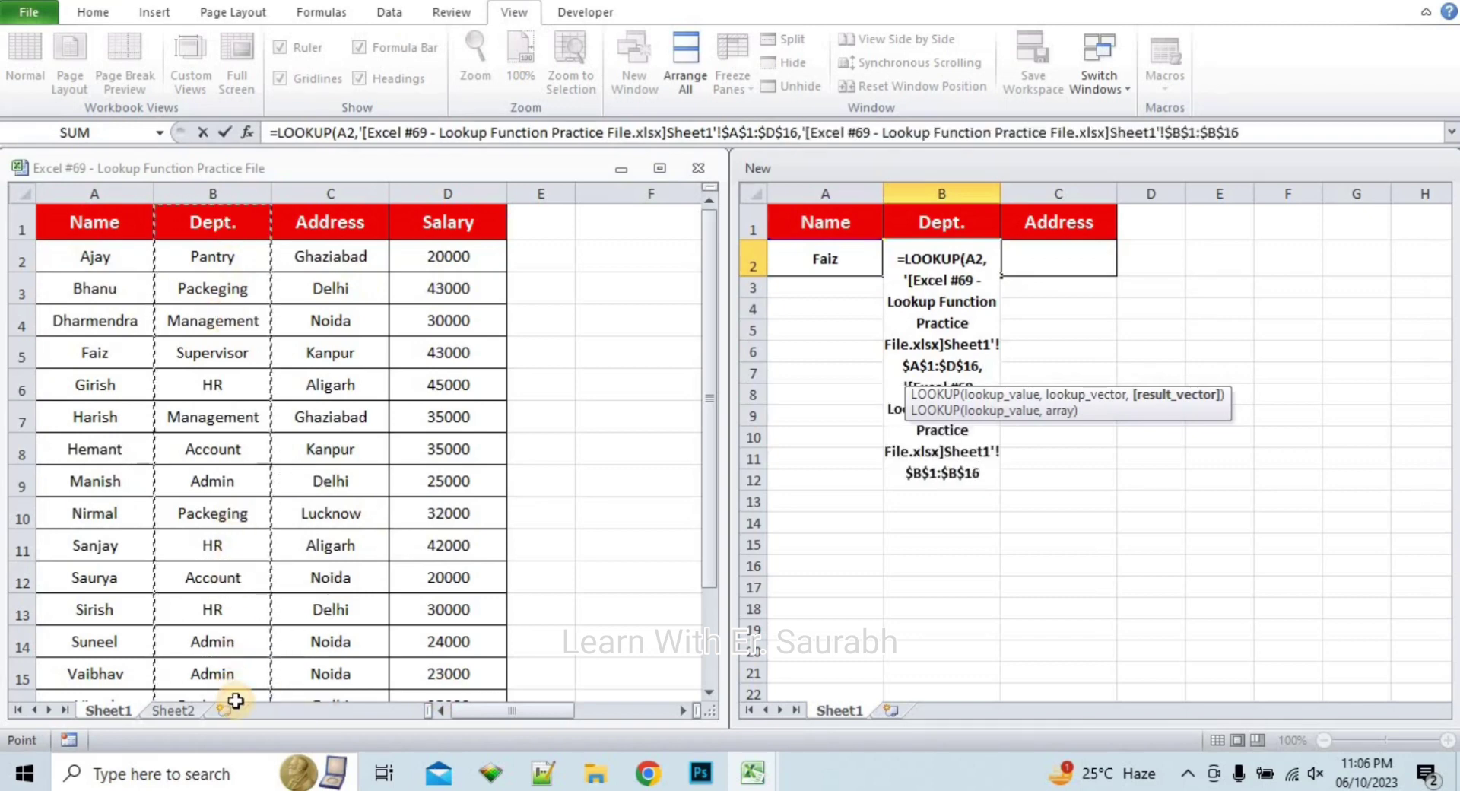
pyautogui.write(')')
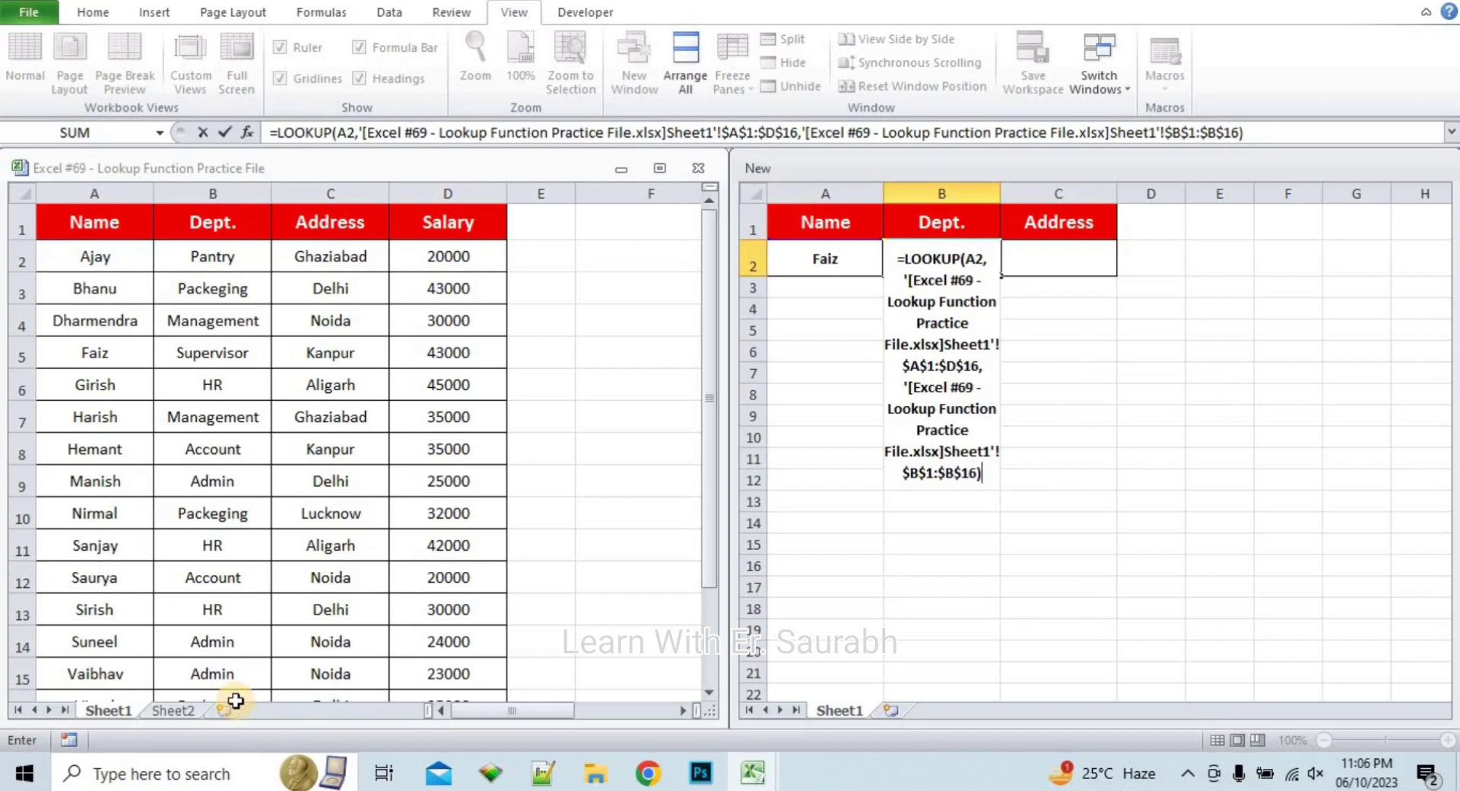
pyautogui.press('Return')
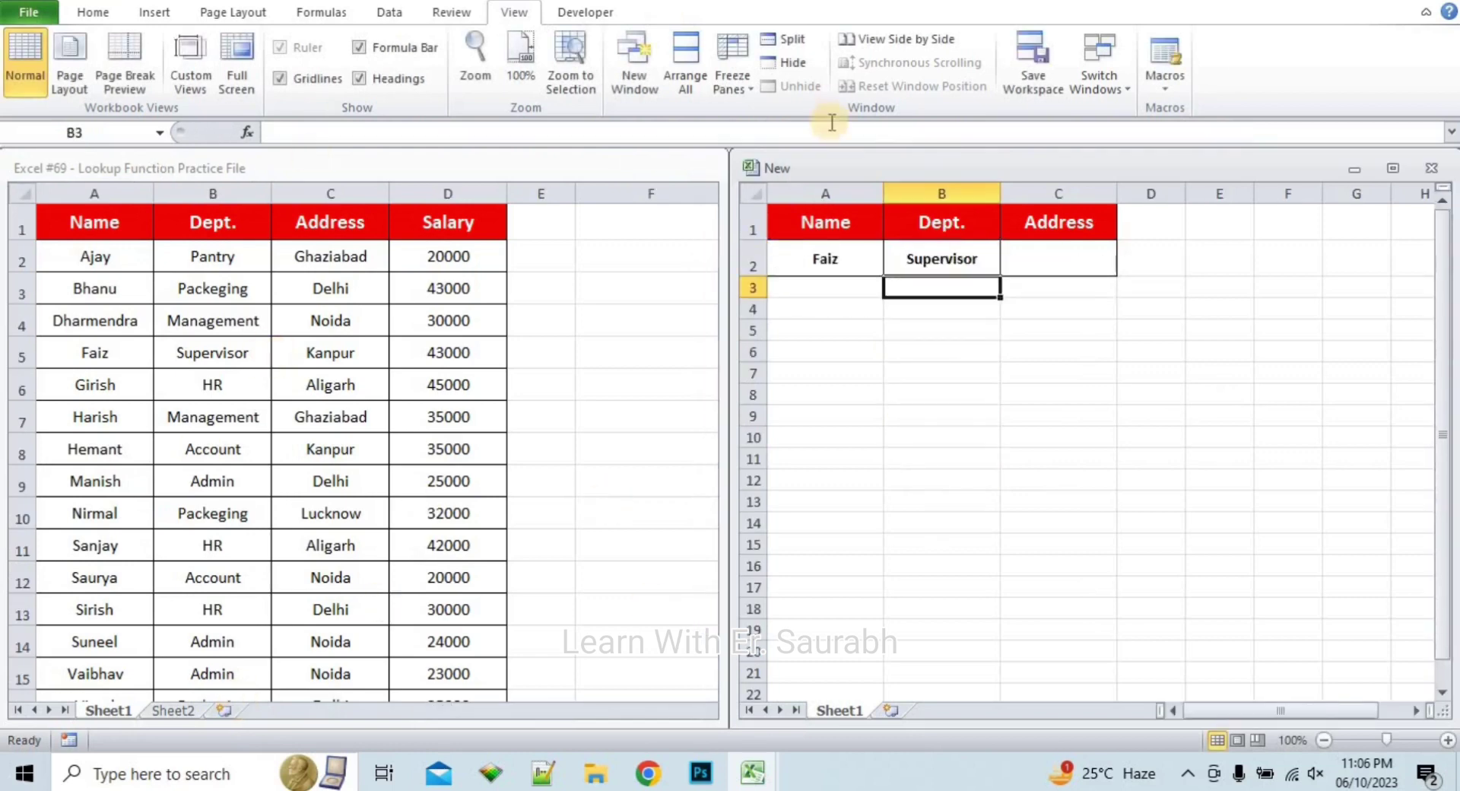
# Review the name in A2 and the B2 department lookup formula, then bring the practice file forward
pyautogui.click(851, 261)
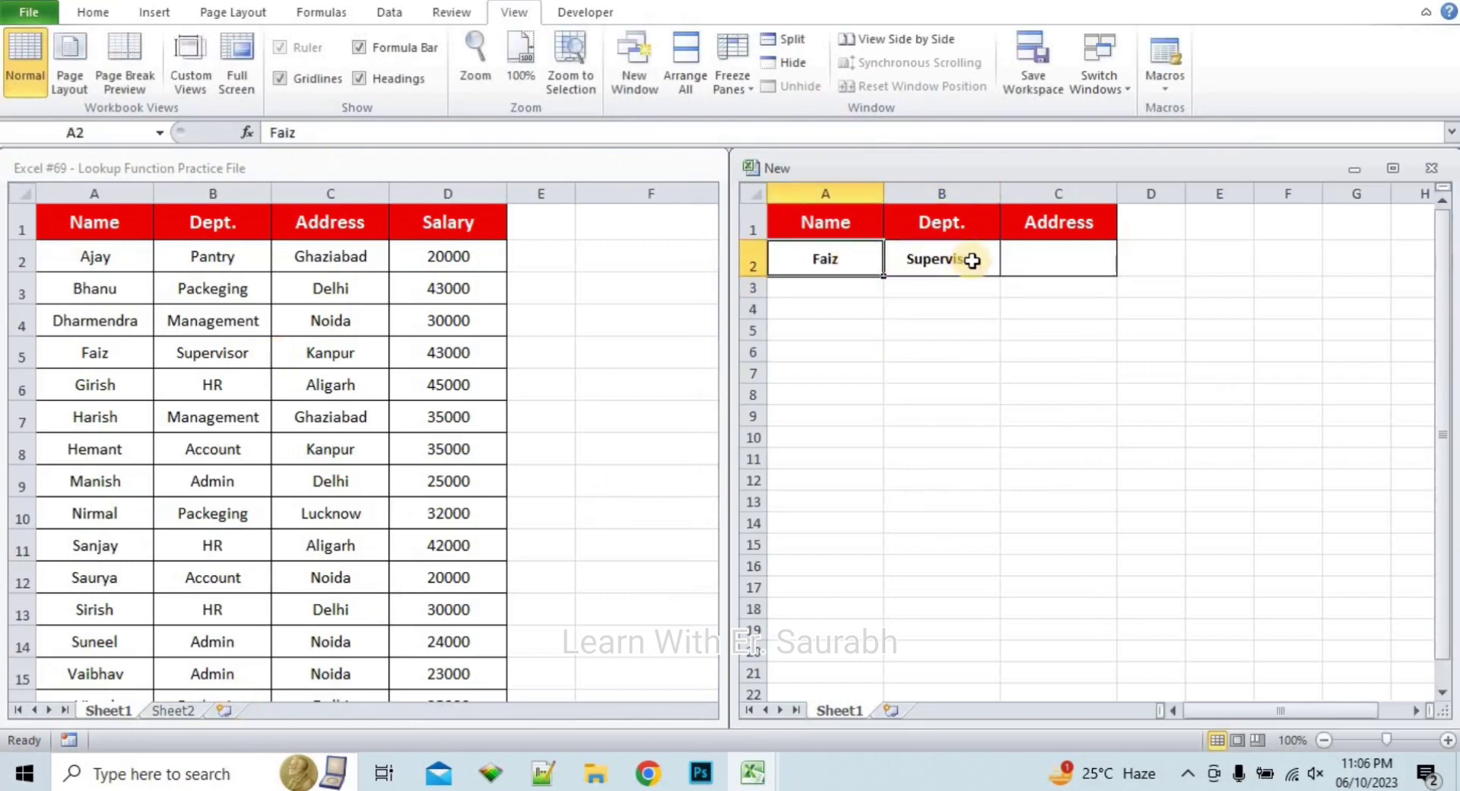
pyautogui.click(972, 260)
pyautogui.click(959, 313)
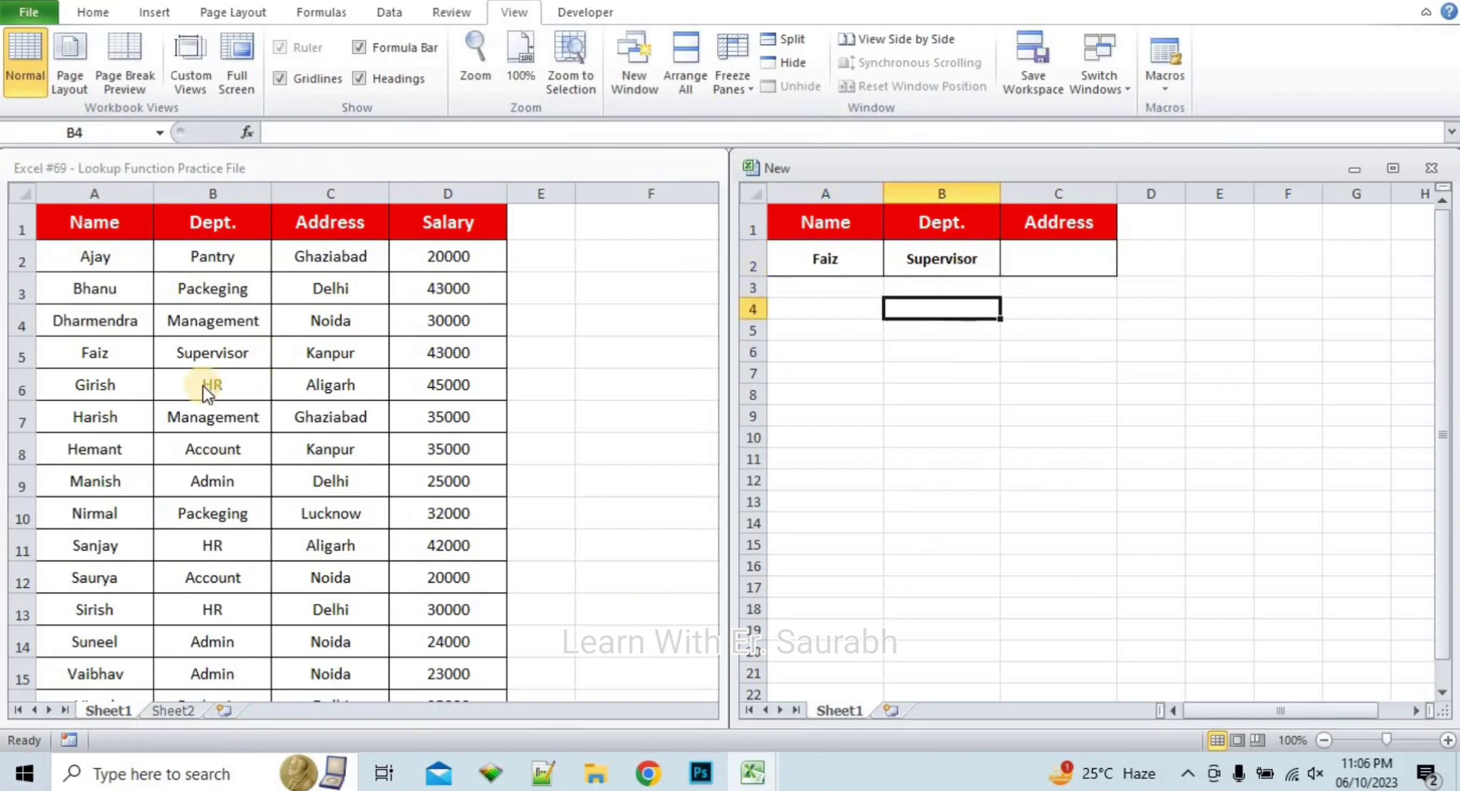
pyautogui.click(125, 358)
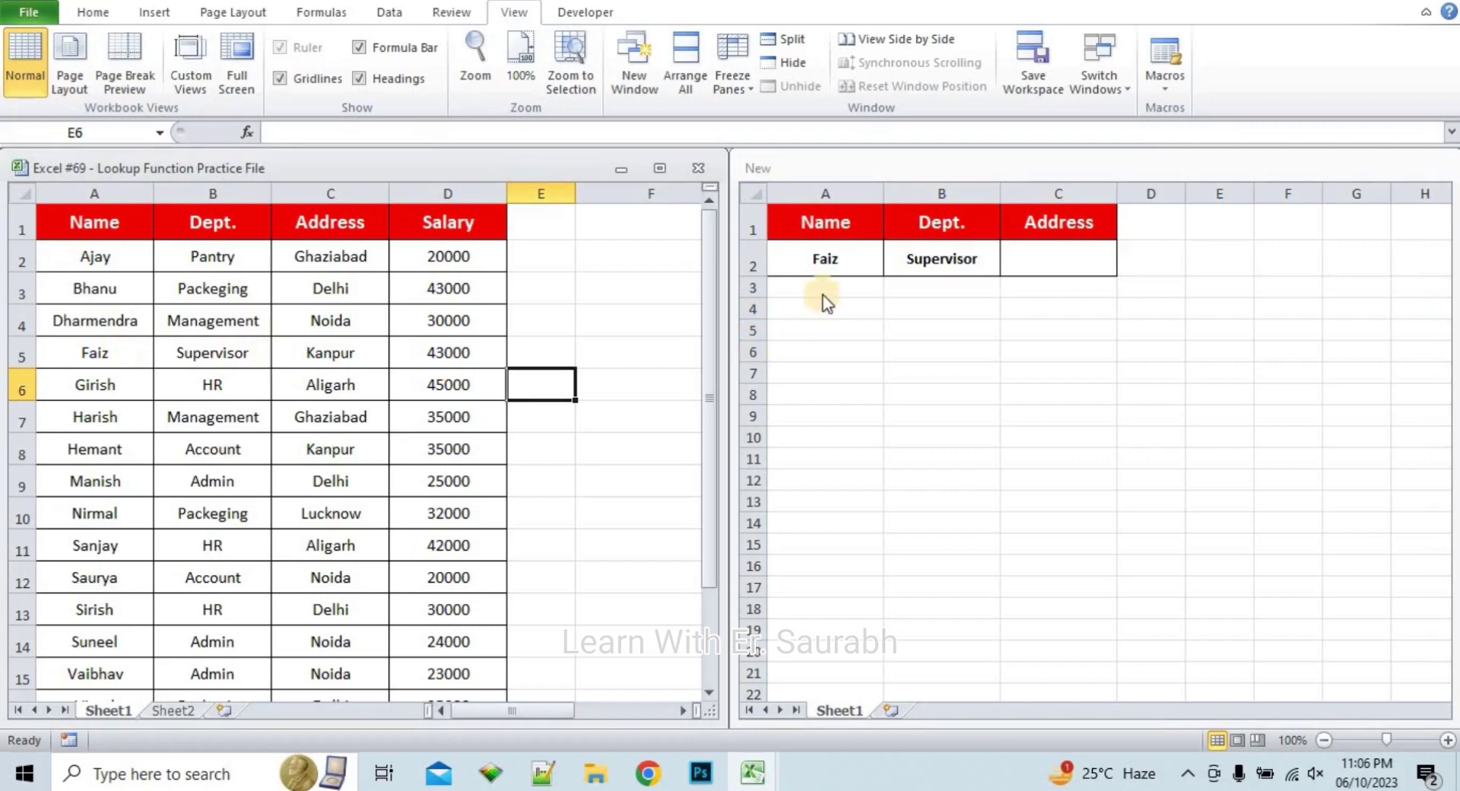
# Replace the name in A2 with another employee so the Dept. lookup returns HR, checking row 11
pyautogui.click(837, 266)
pyautogui.click(836, 265)
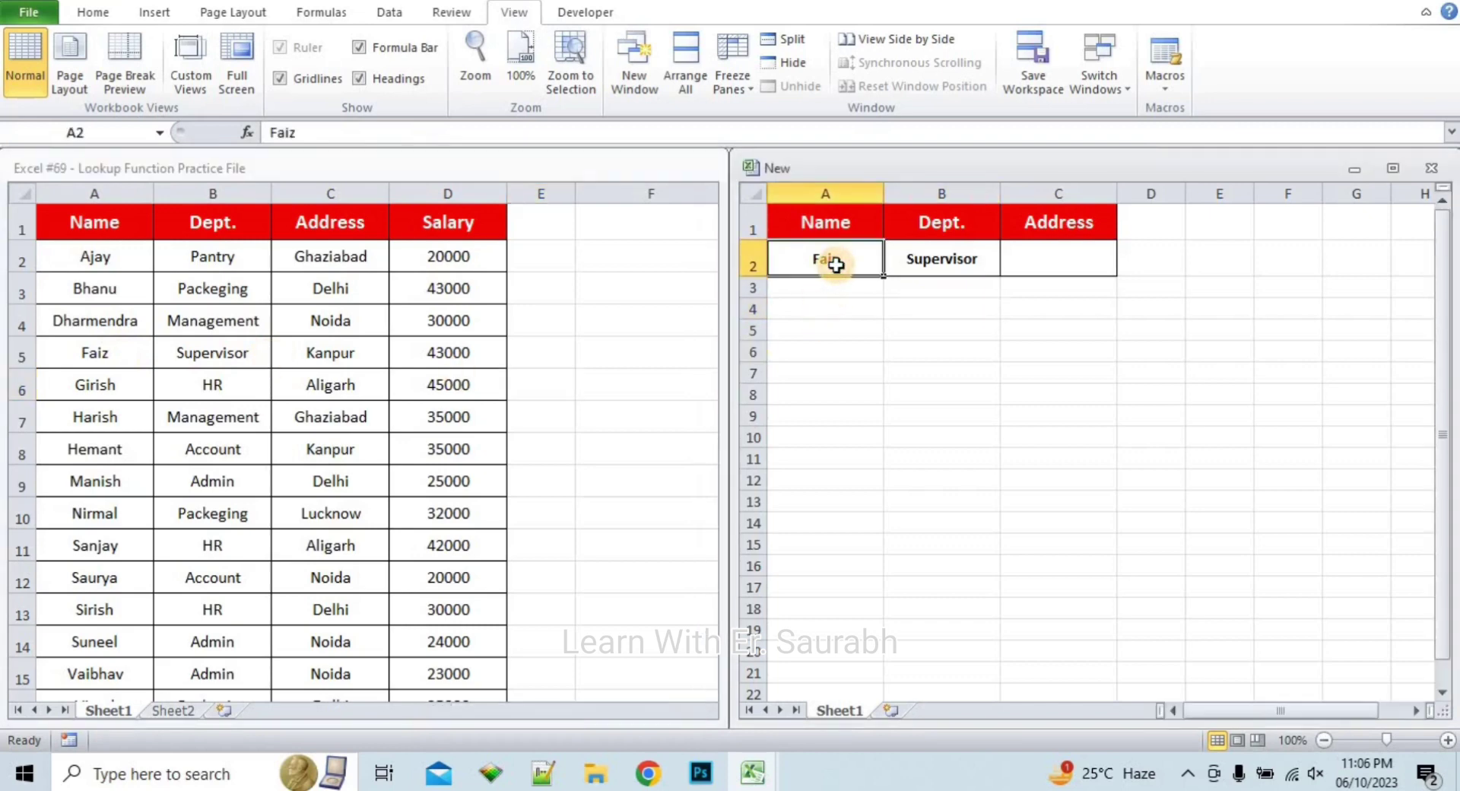
pyautogui.write('Sanjay')
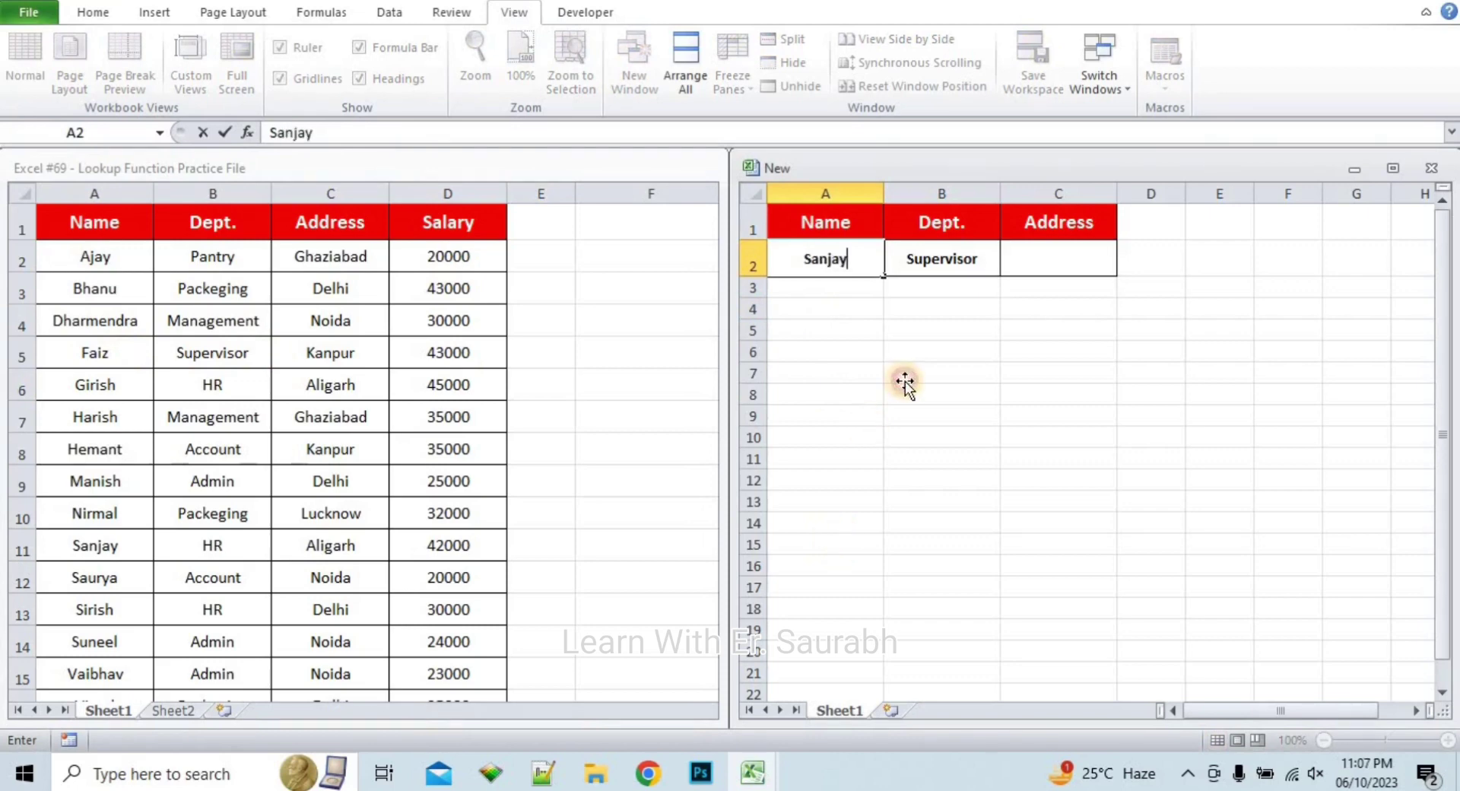
pyautogui.click(905, 381)
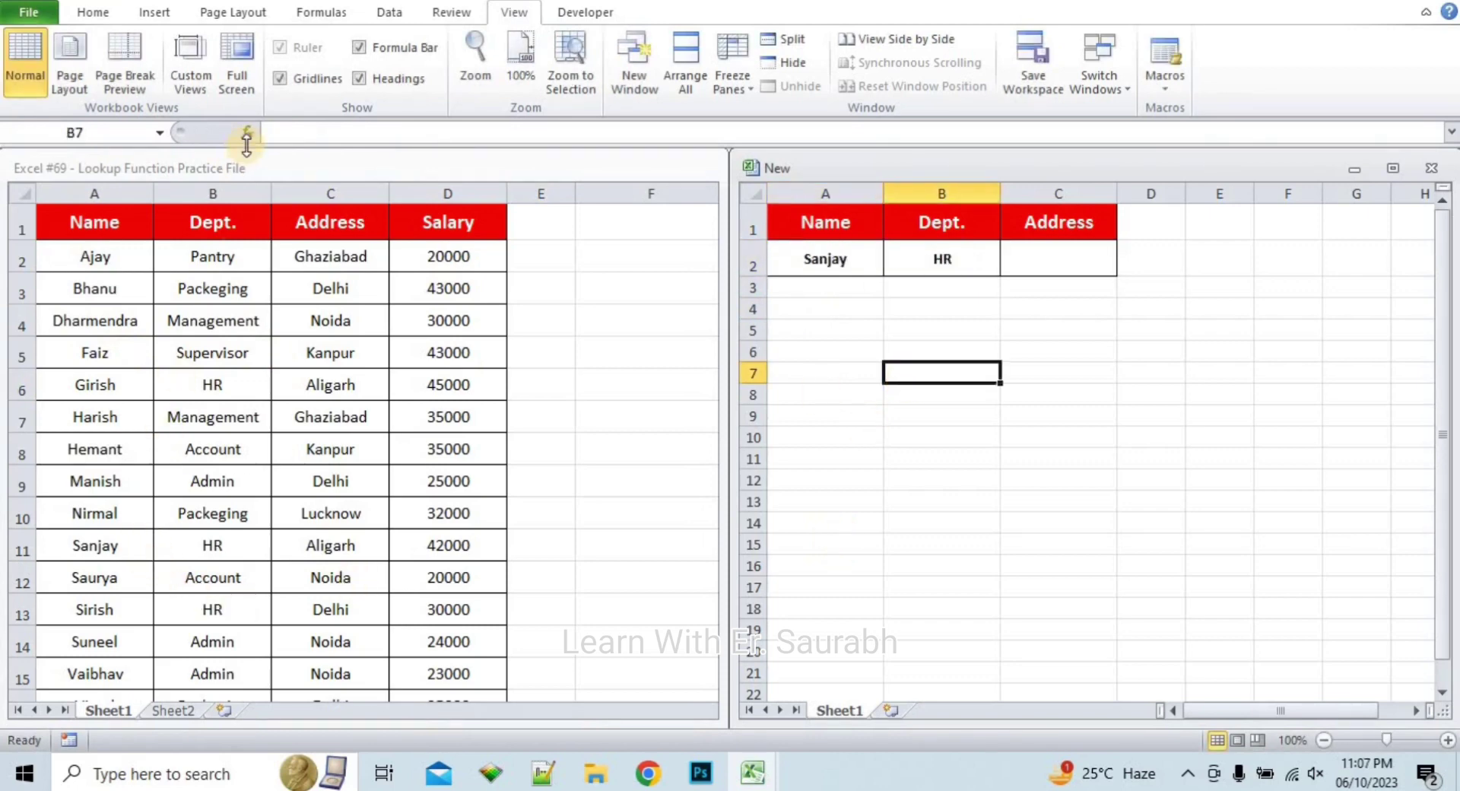
pyautogui.click(54, 559)
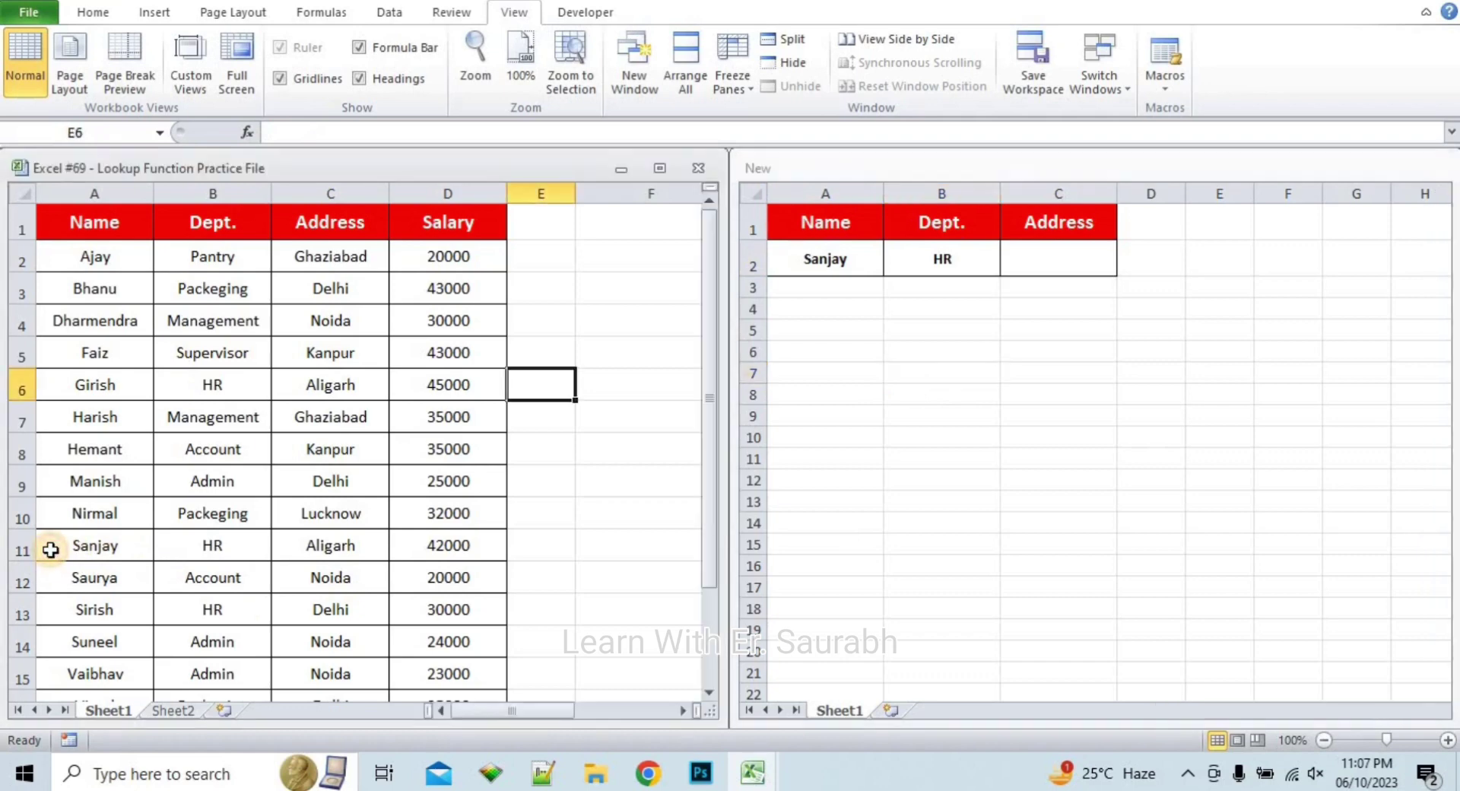
pyautogui.click(245, 546)
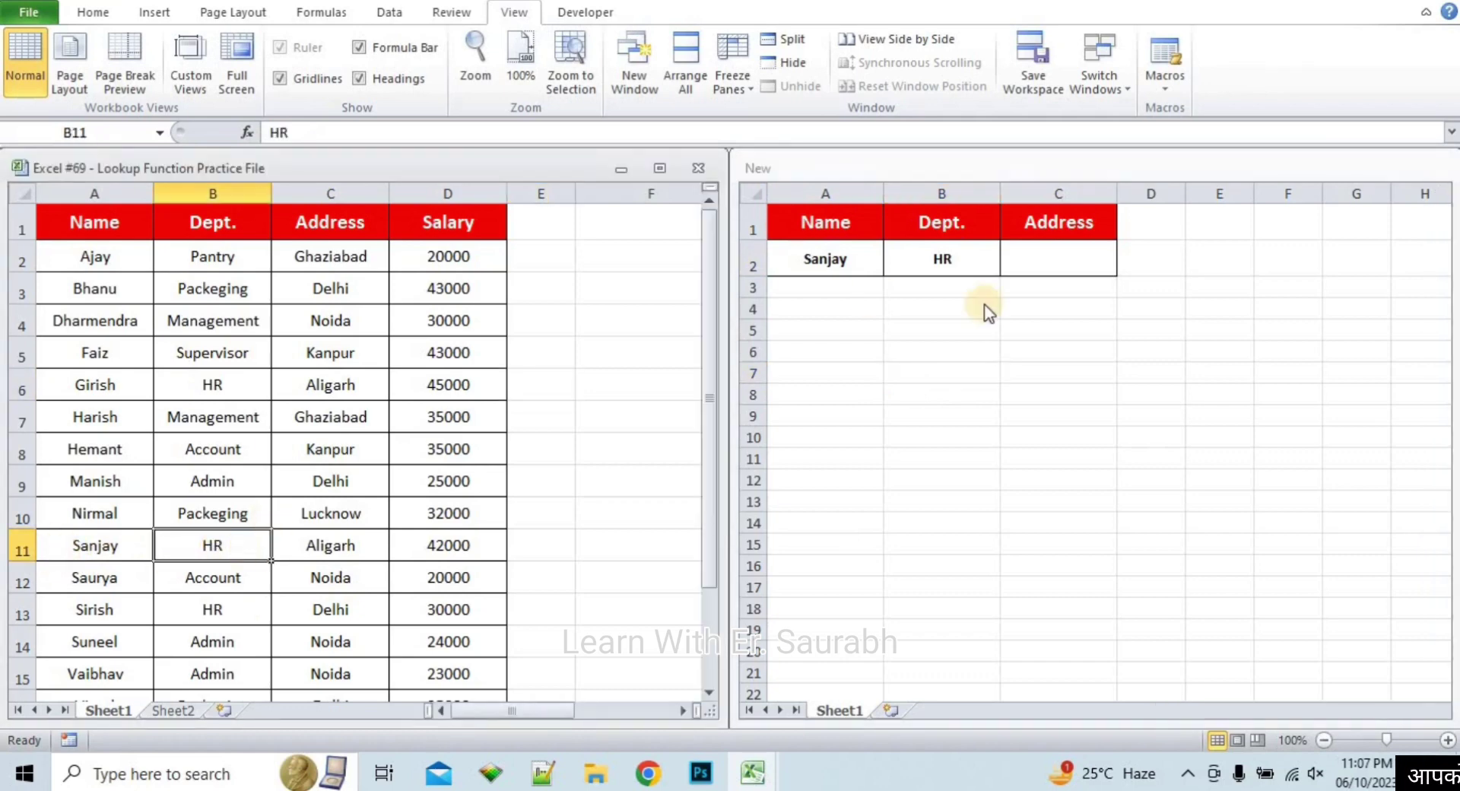
pyautogui.click(985, 254)
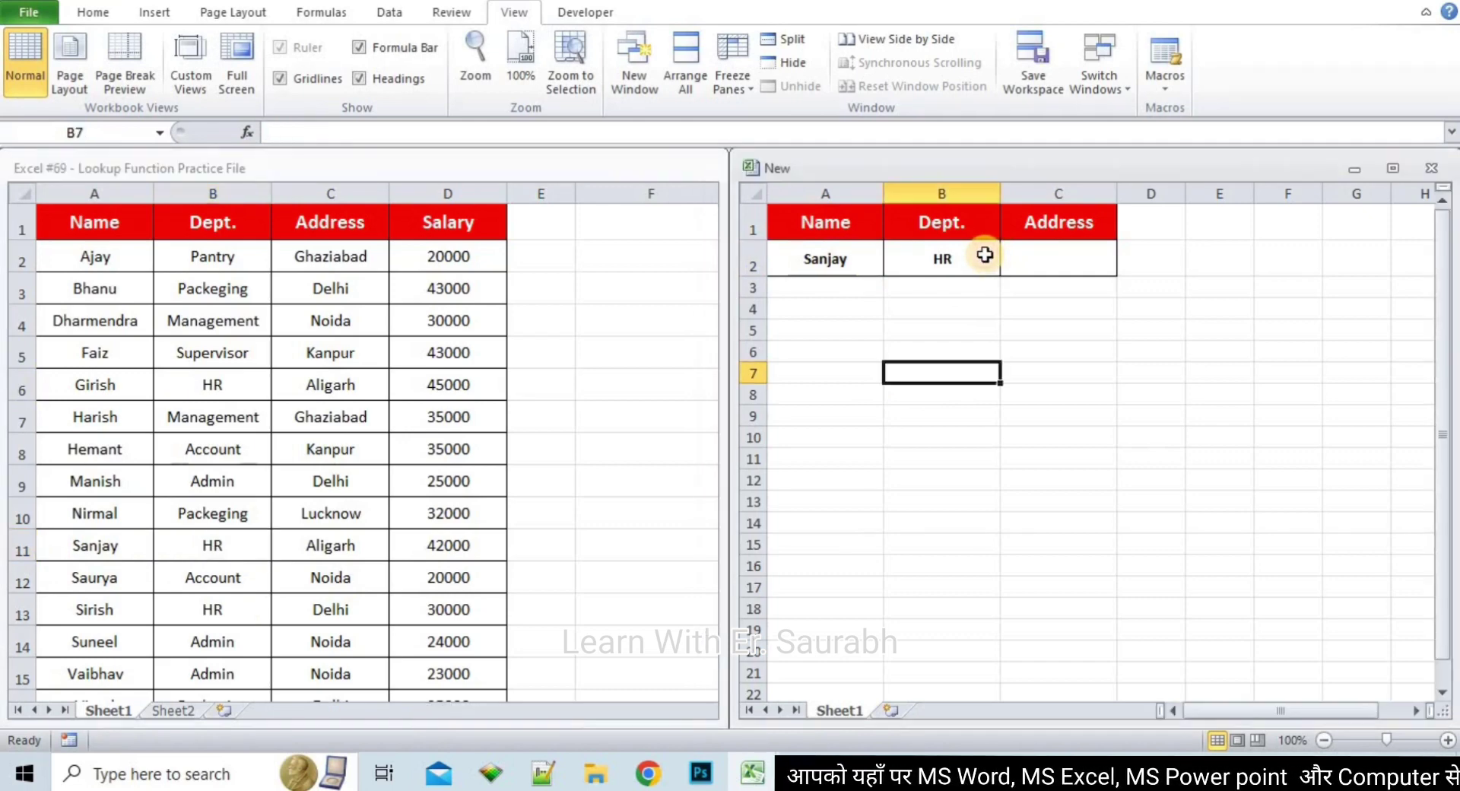
pyautogui.click(984, 254)
# Enter =LOOKUP(A2, practice file A1:D16, C1:C16) in C2, returning the address Aligarh
pyautogui.click(1070, 266)
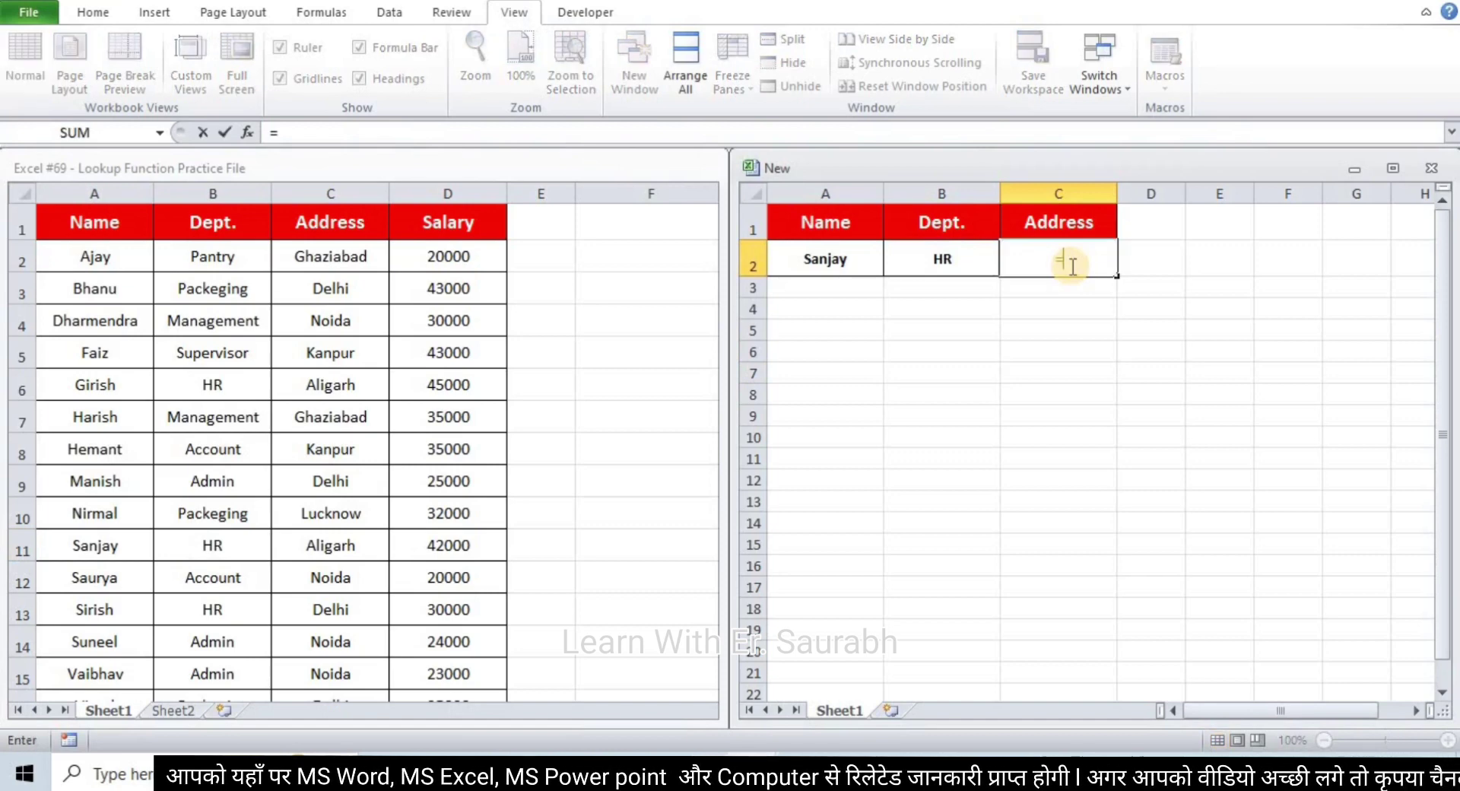
pyautogui.write('=loo')
pyautogui.press('Tab')
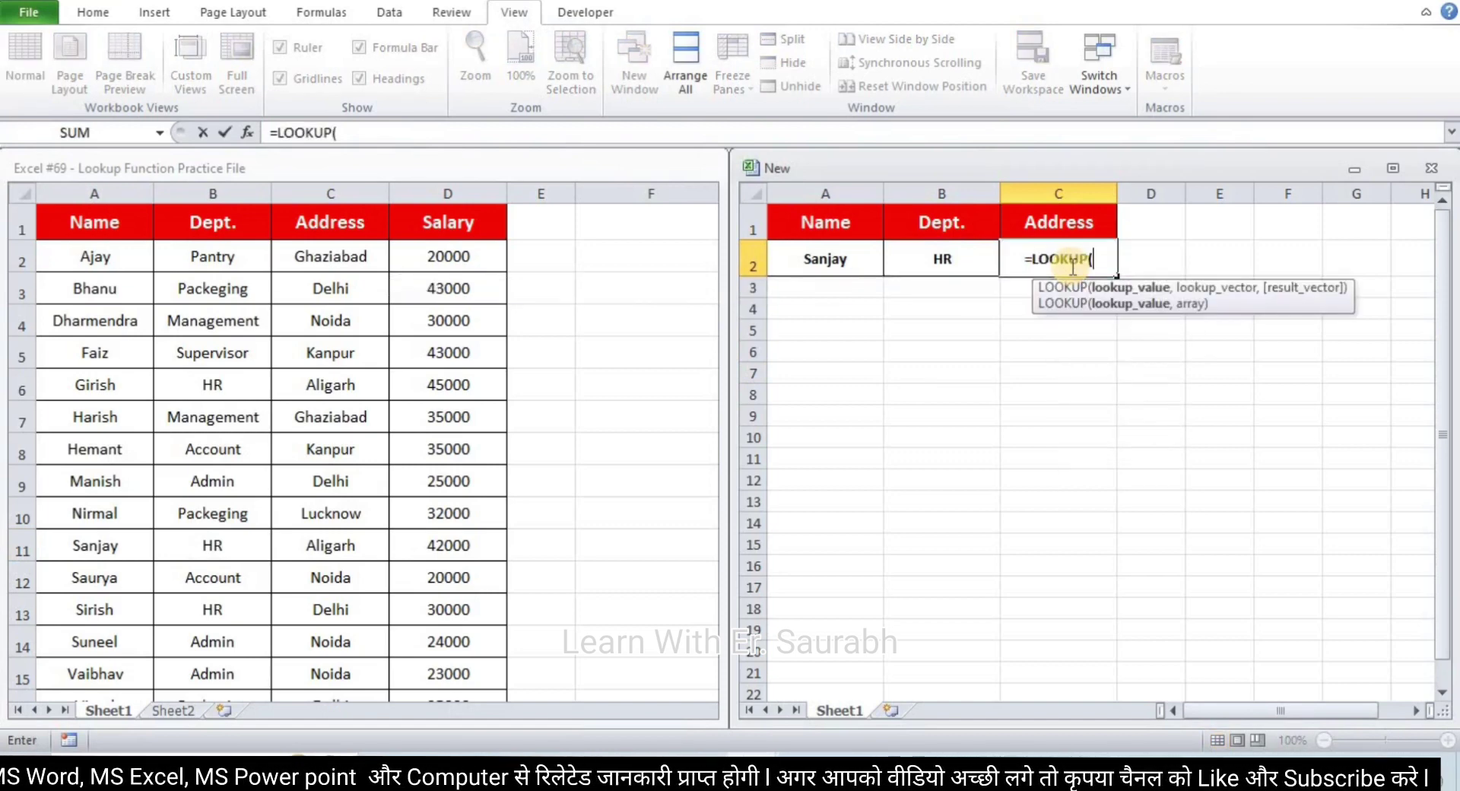
pyautogui.click(844, 265)
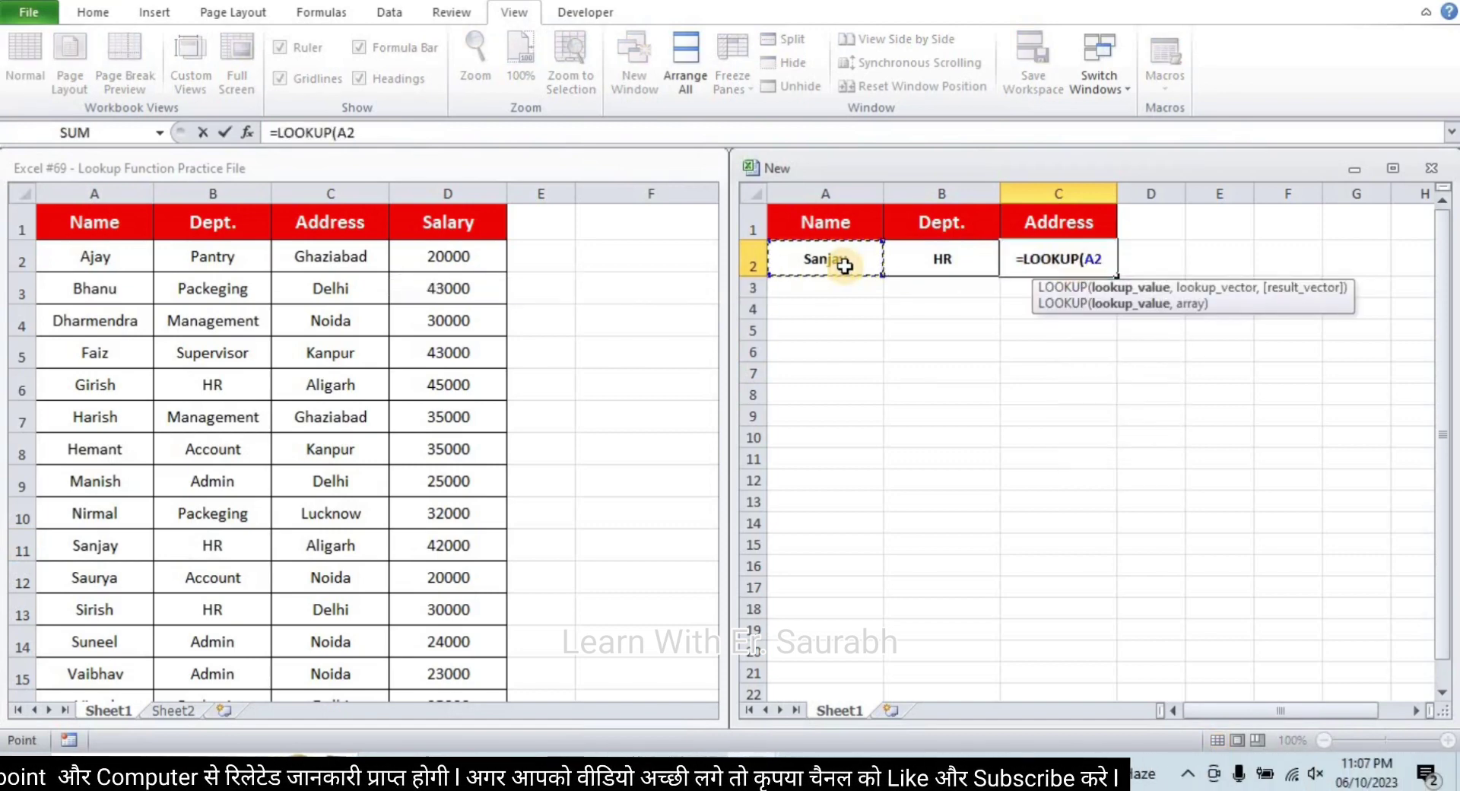
pyautogui.write(',')
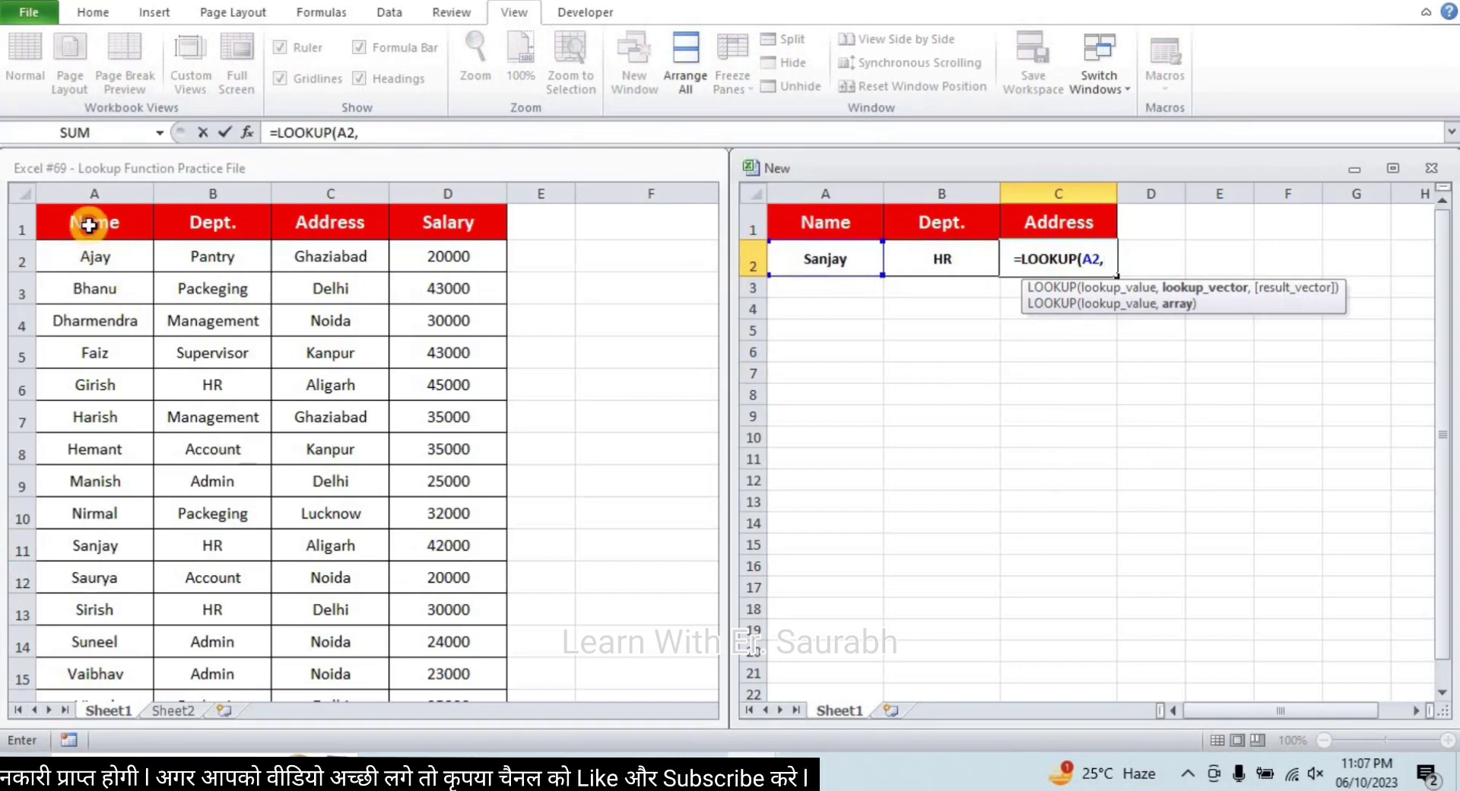
pyautogui.moveTo(91, 242); pyautogui.dragTo(487, 692)
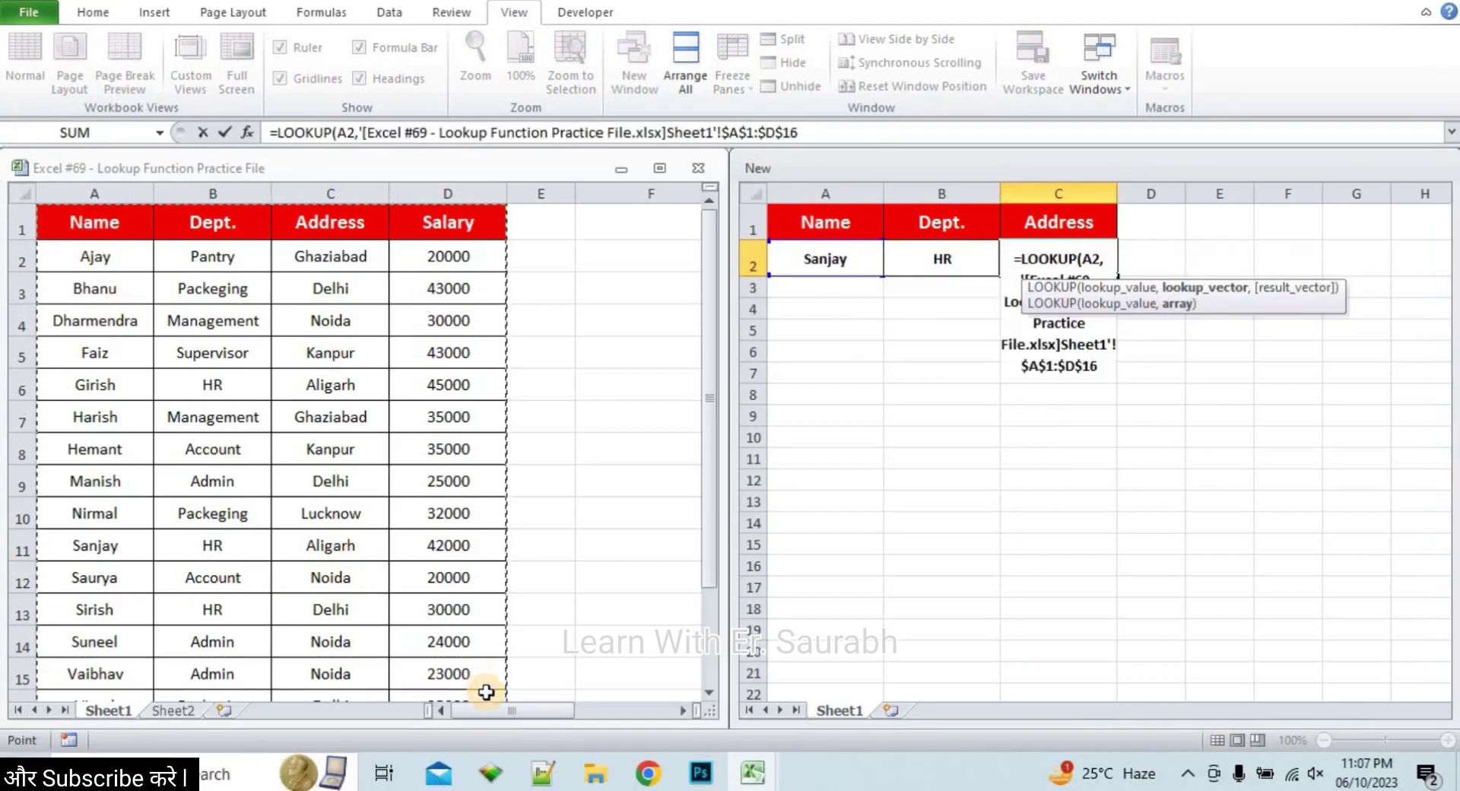
pyautogui.write(',')
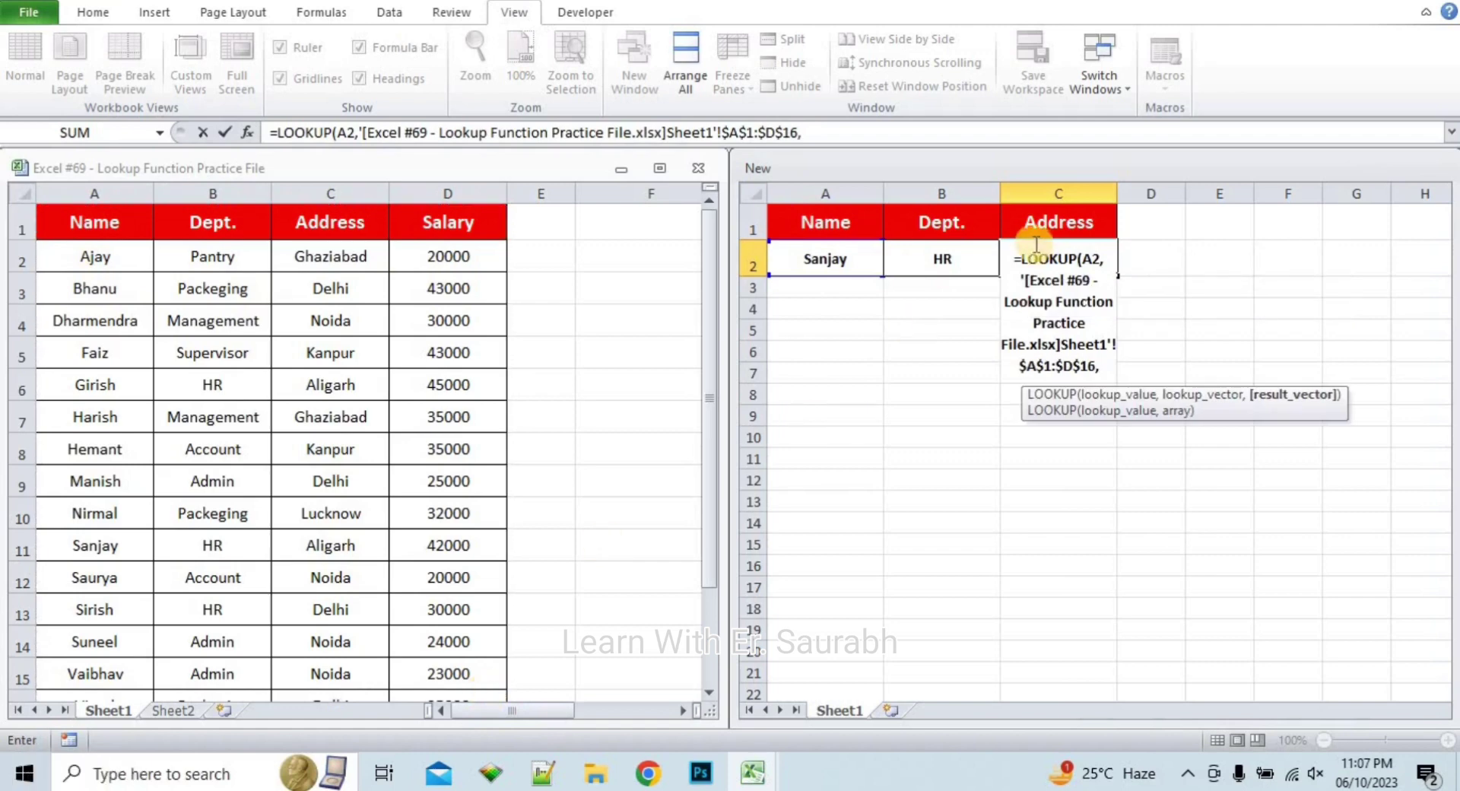
pyautogui.moveTo(331, 220); pyautogui.dragTo(313, 696)
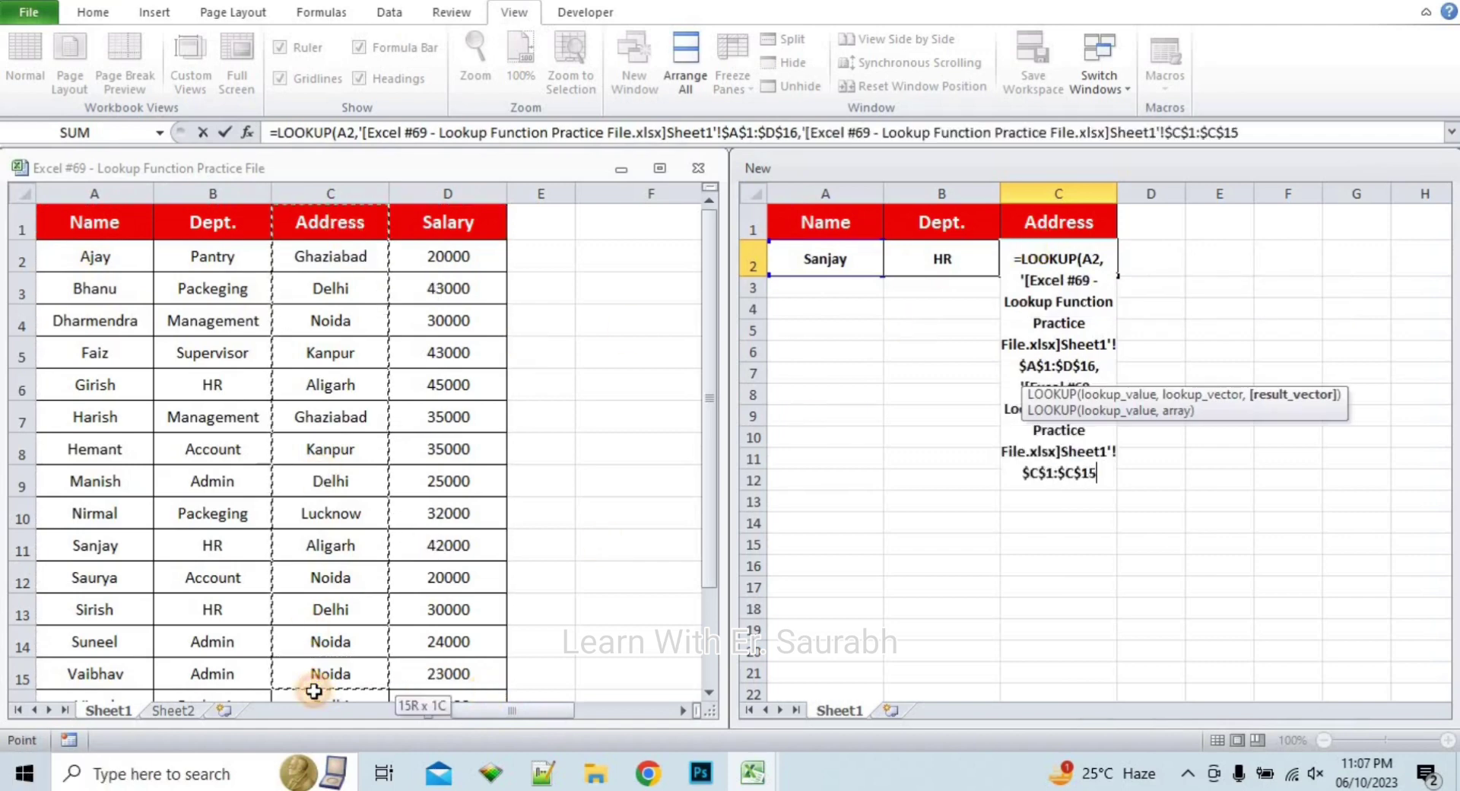
pyautogui.write(')')
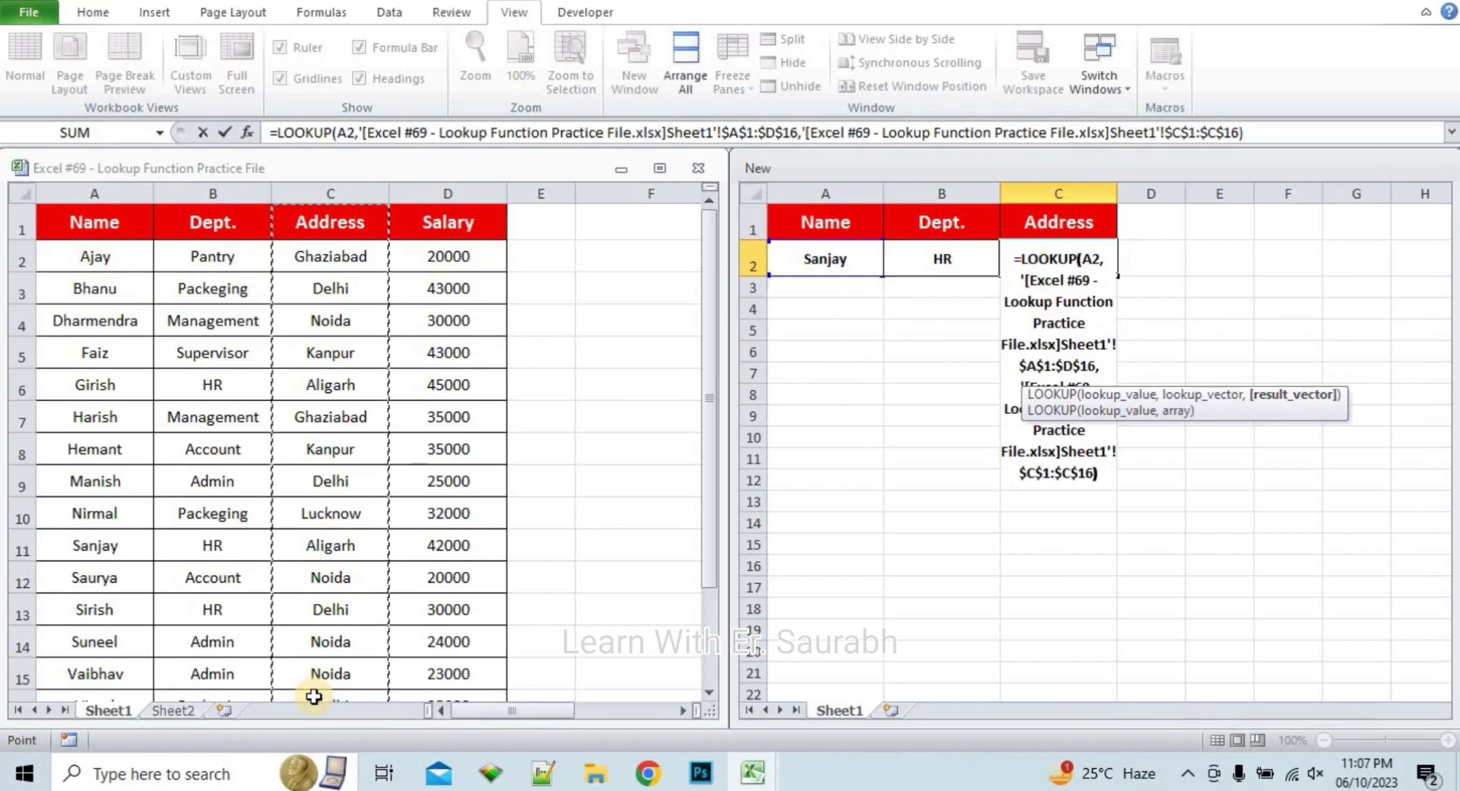
pyautogui.press('Return')
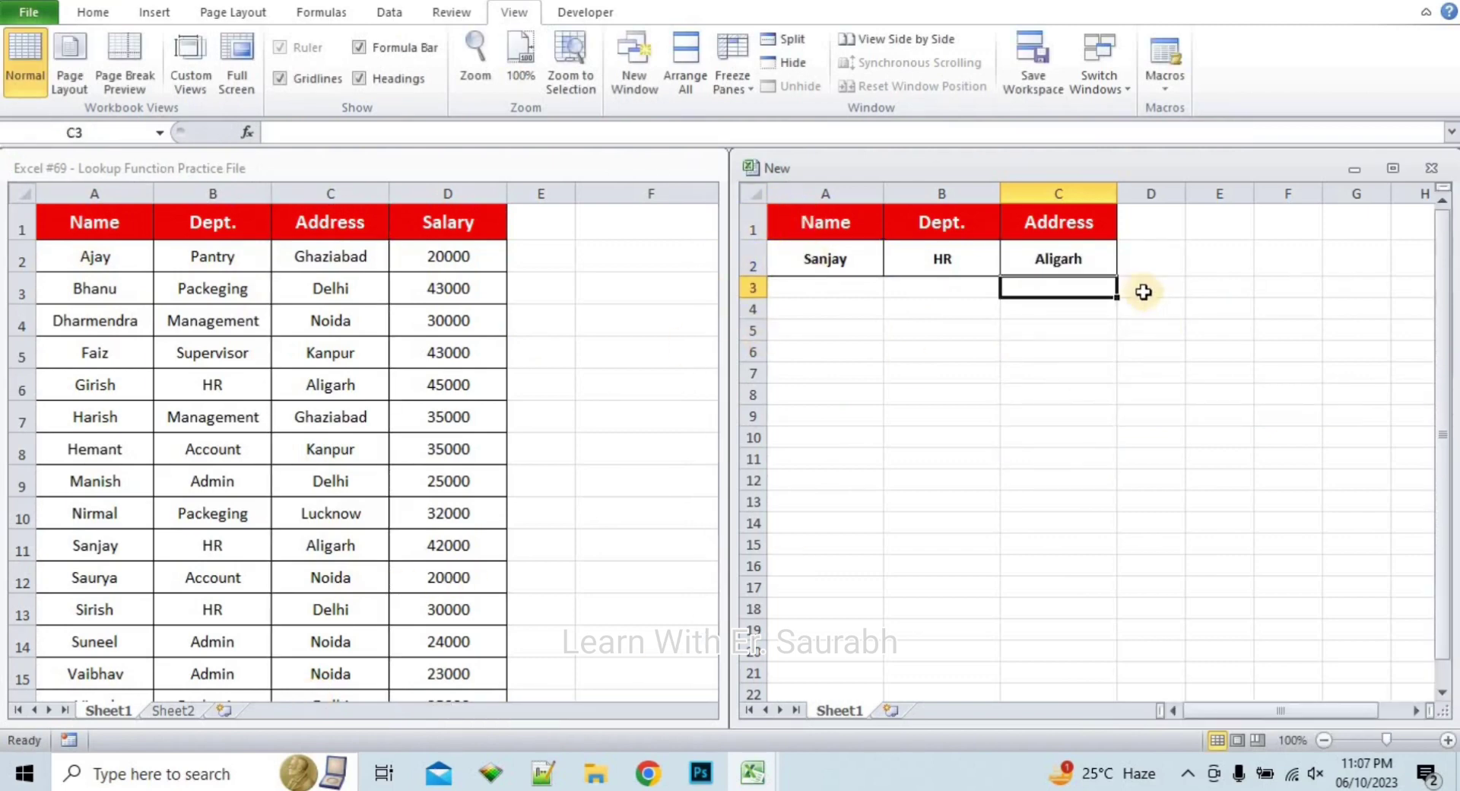
pyautogui.click(18, 551)
pyautogui.click(14, 541)
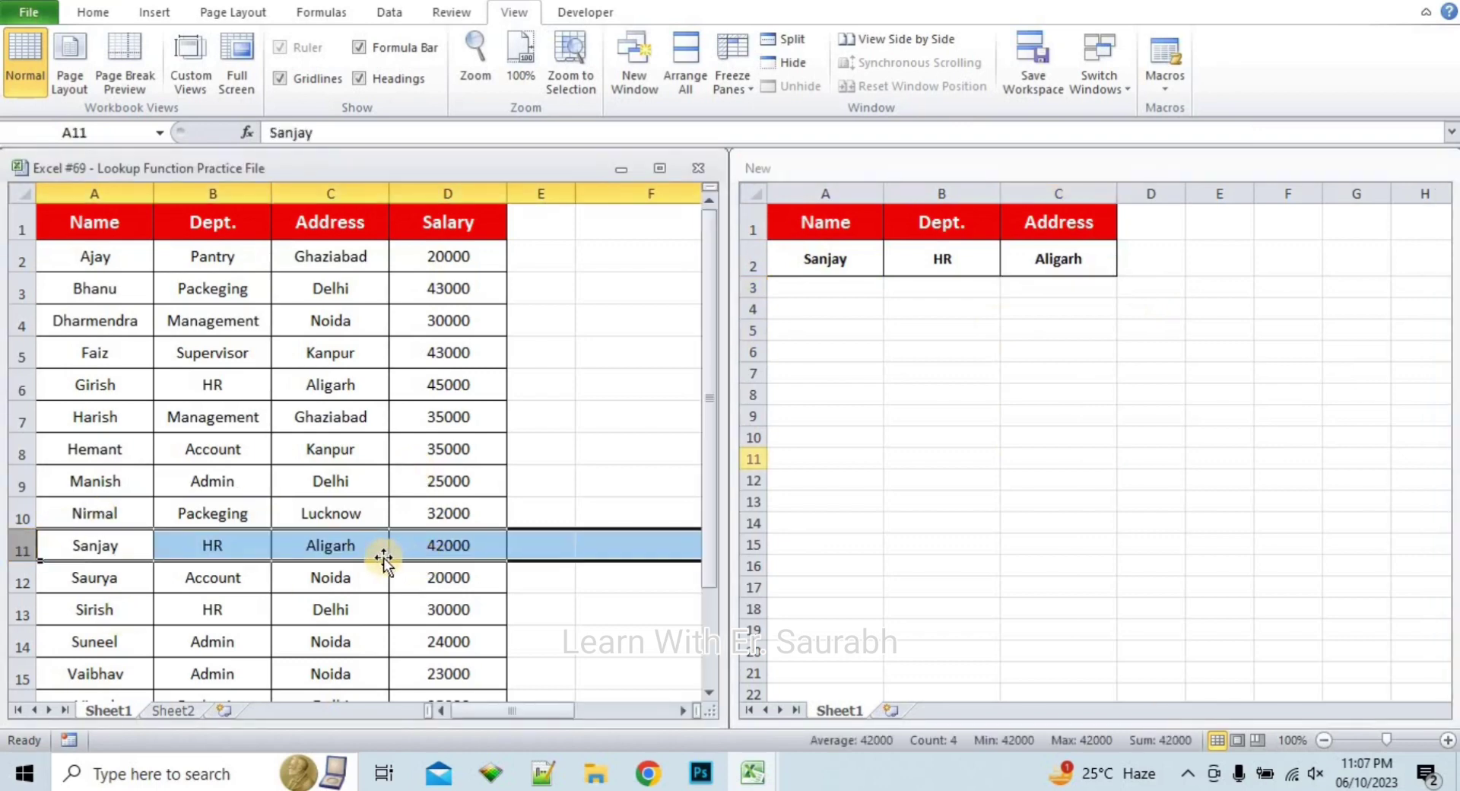
pyautogui.click(1010, 352)
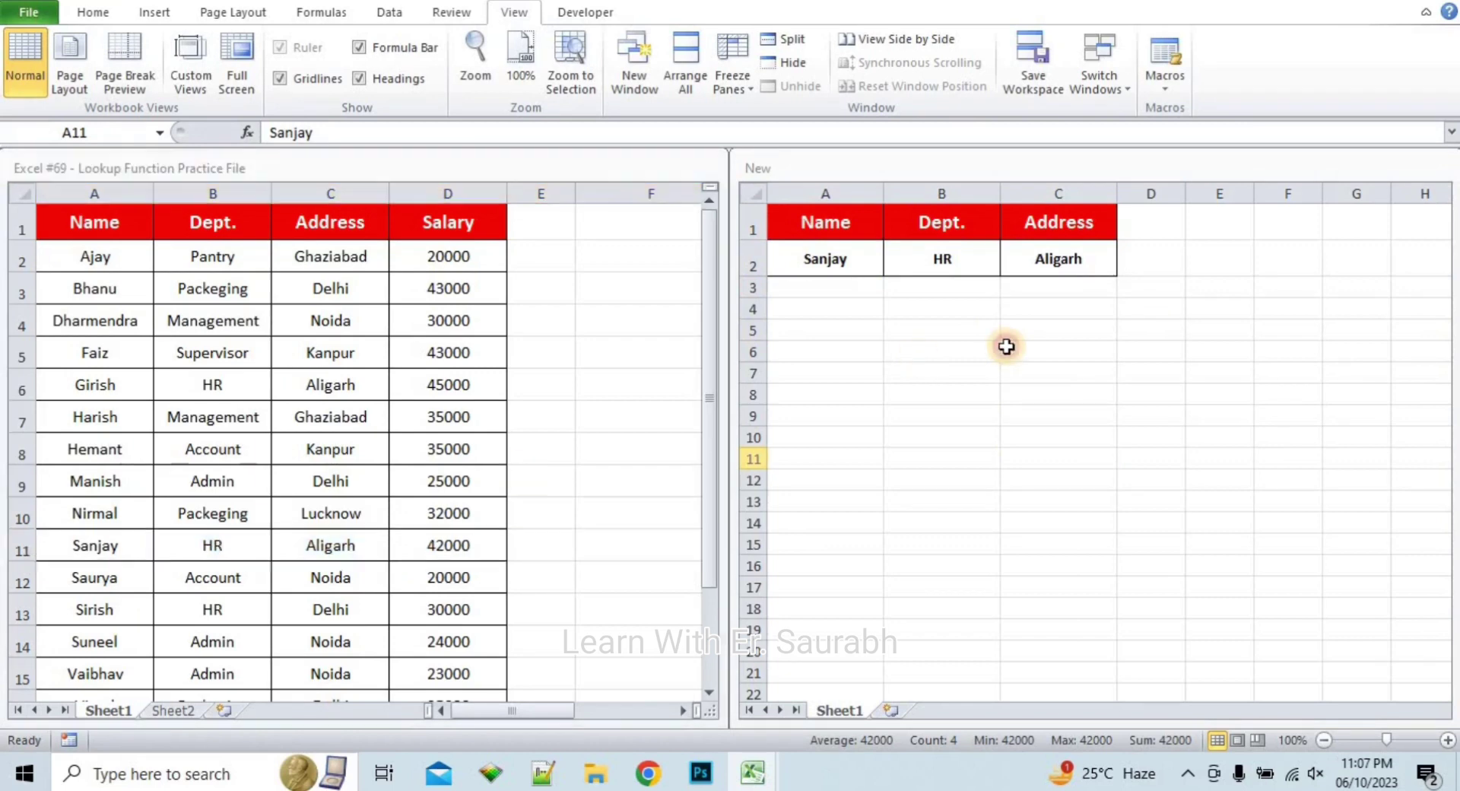
pyautogui.click(1054, 352)
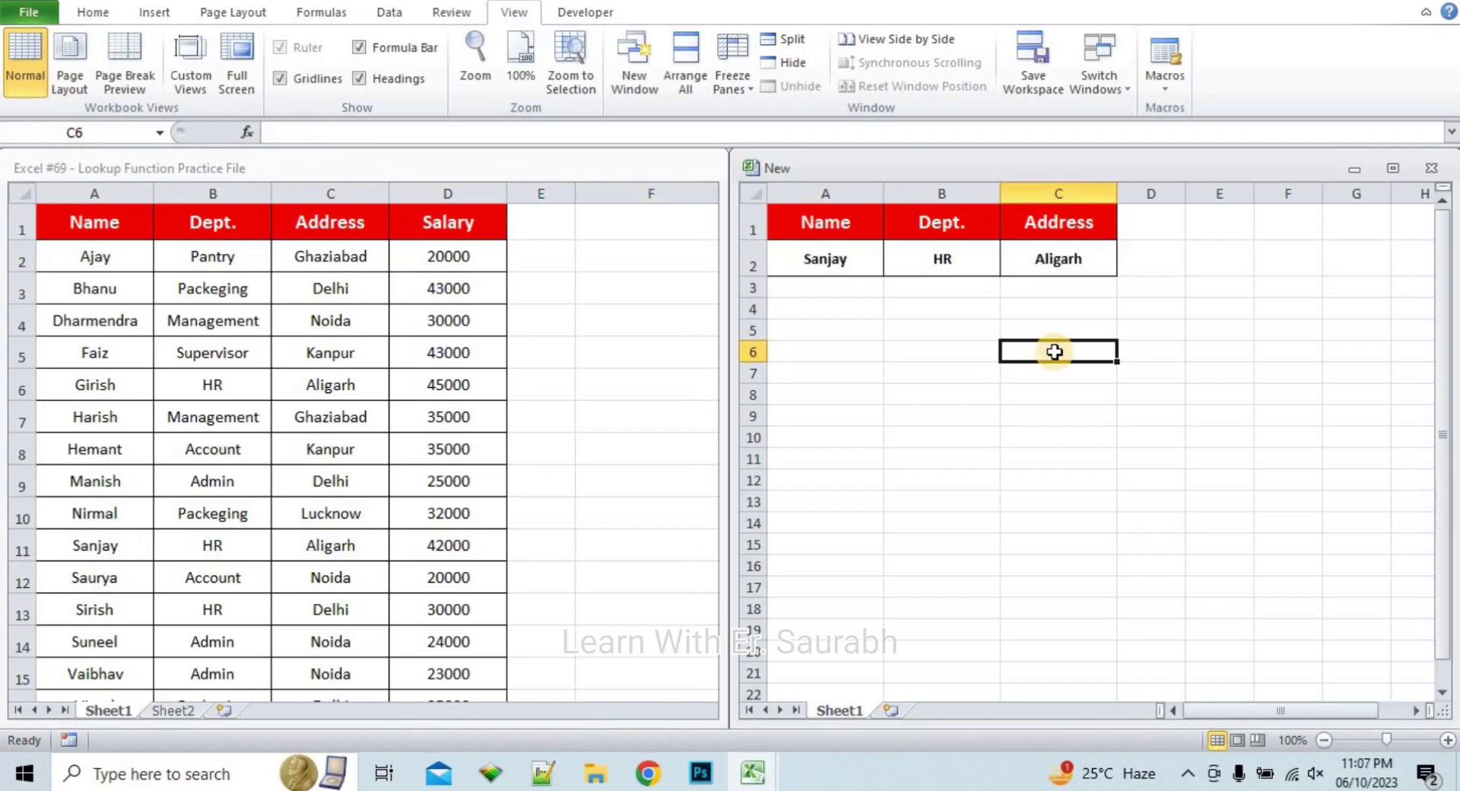